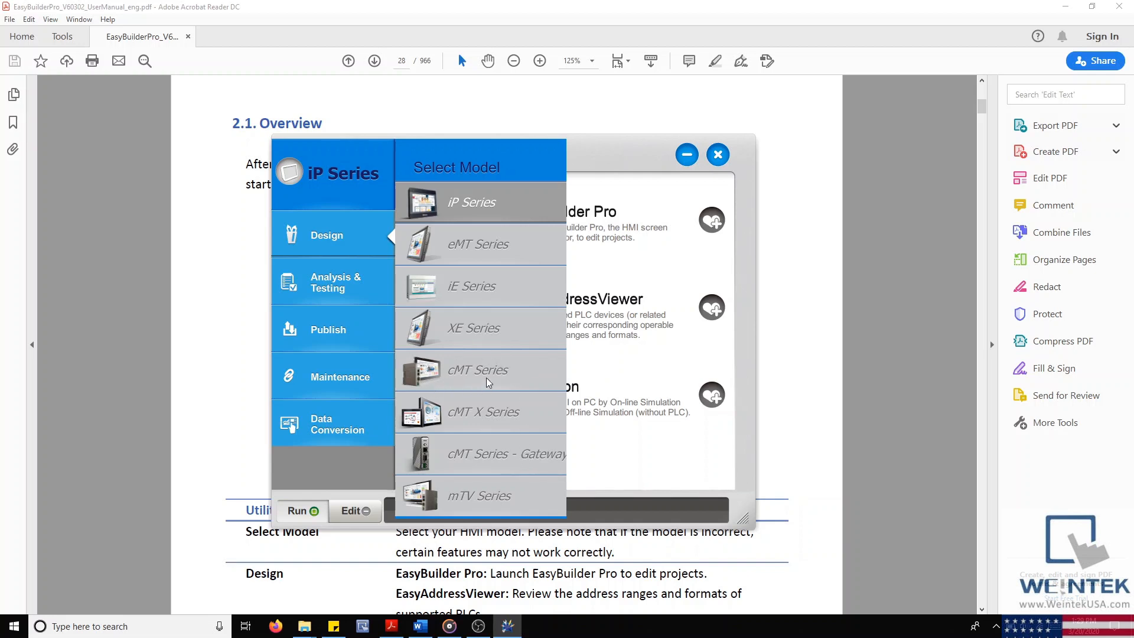
Step: Switch to cMT Series and view its Analysis & Testing, Publish and Maintenance utilities
click(487, 378)
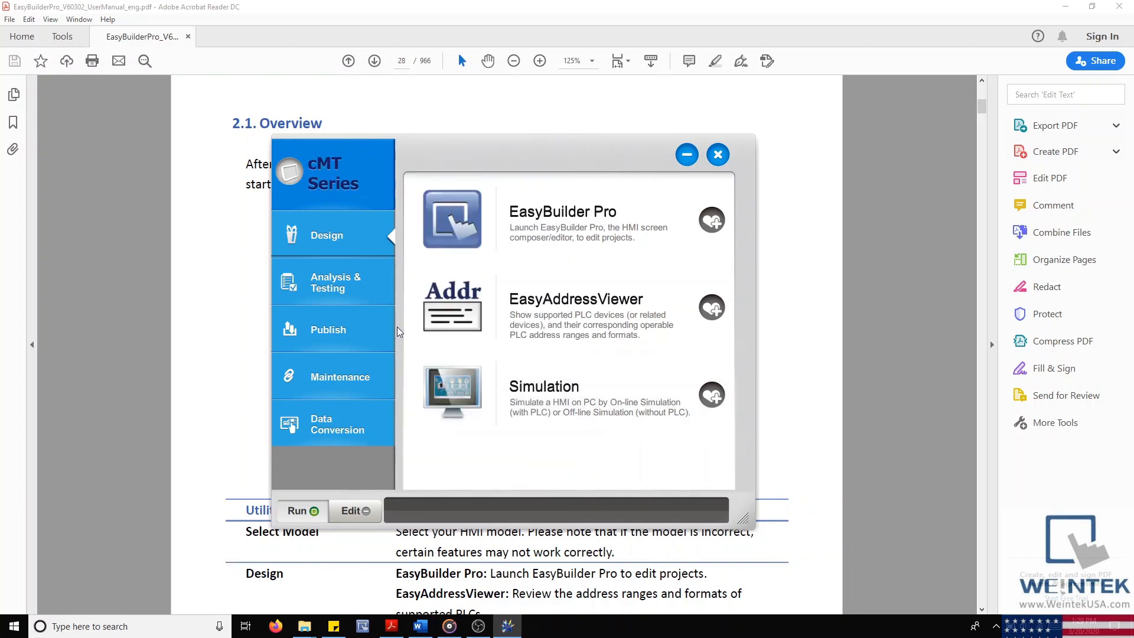
click(361, 291)
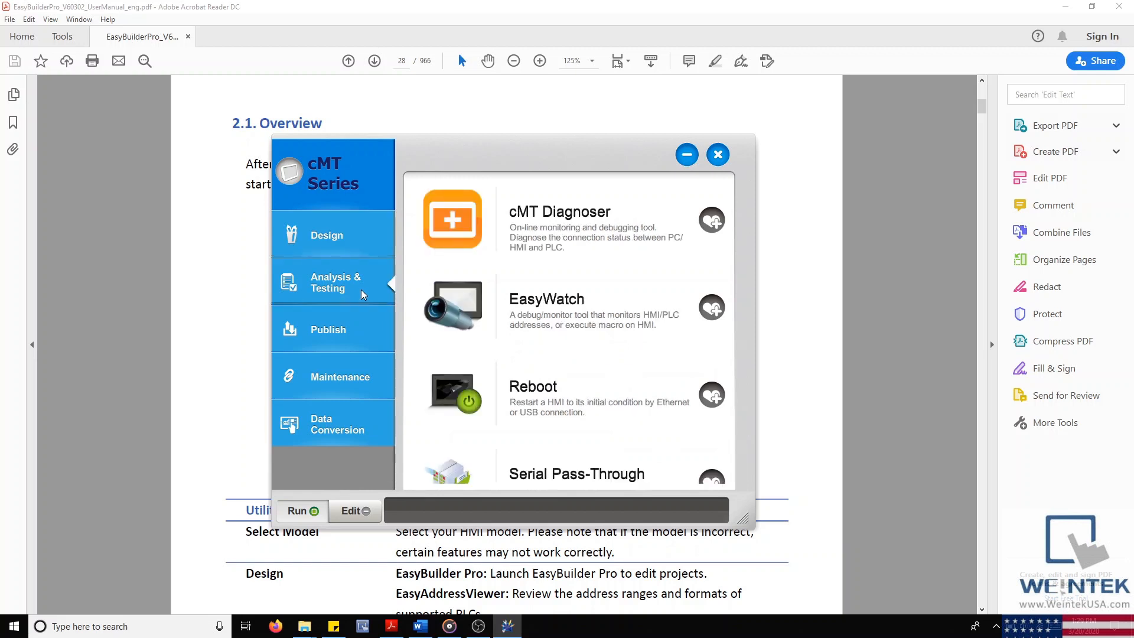
click(350, 332)
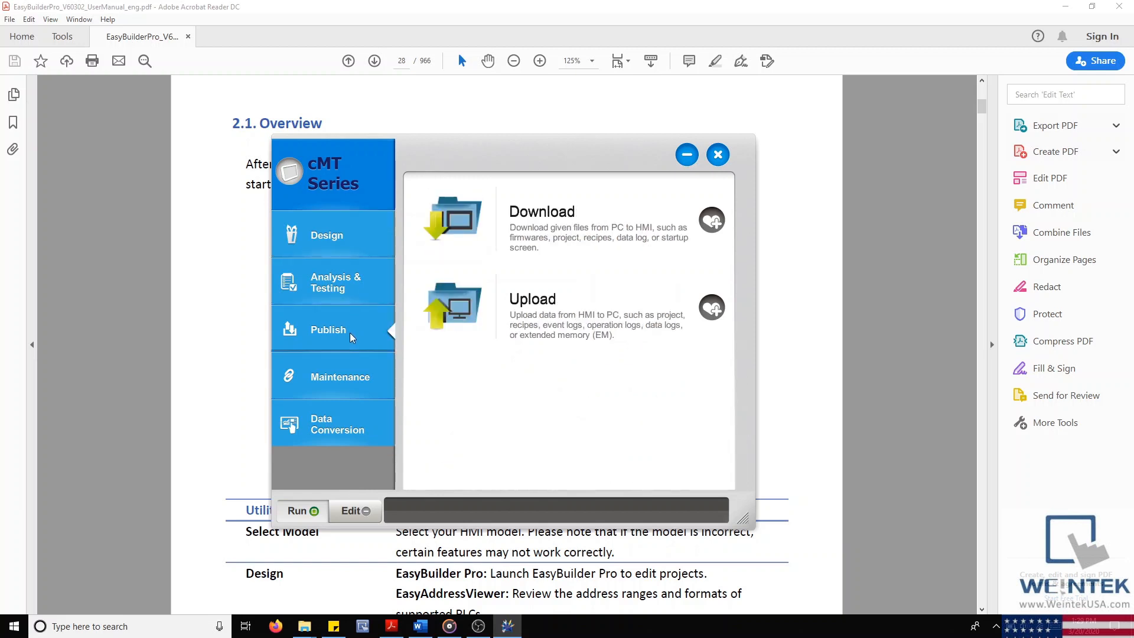
click(343, 382)
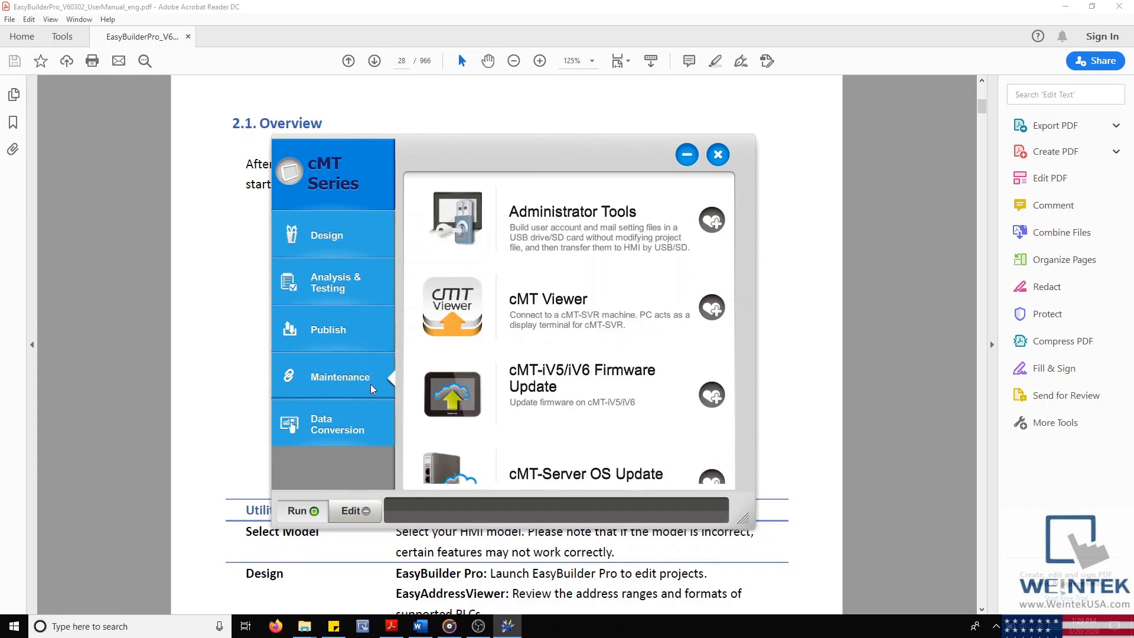
Step: Enlarge the launcher window, move it up-left, and scroll through the utility list
drag(754, 527, 863, 621)
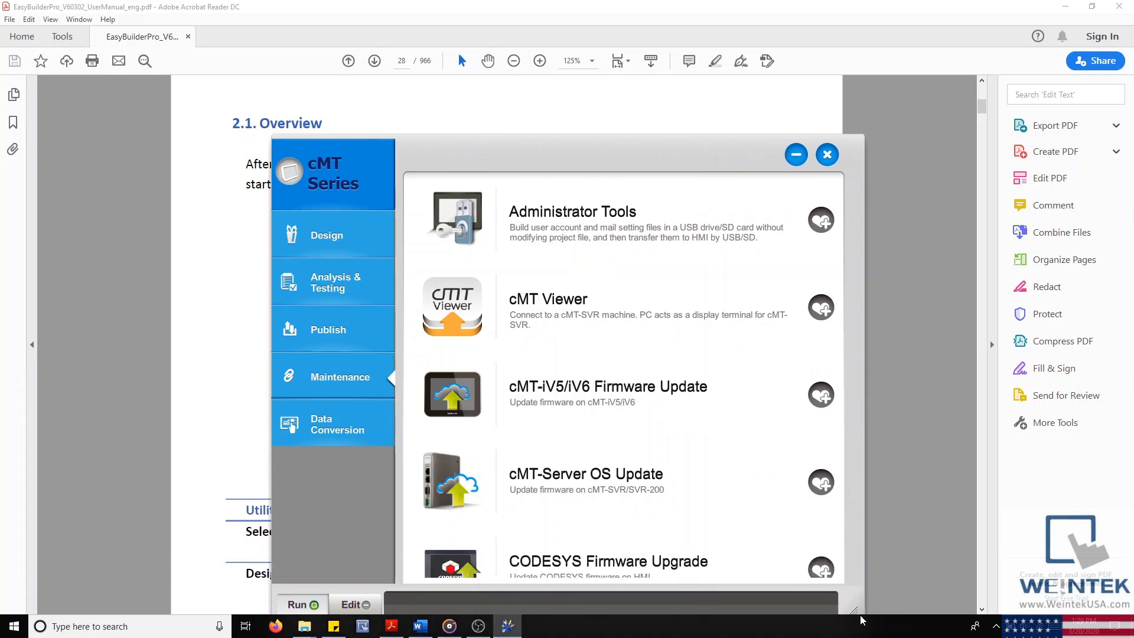
drag(649, 164, 614, 119)
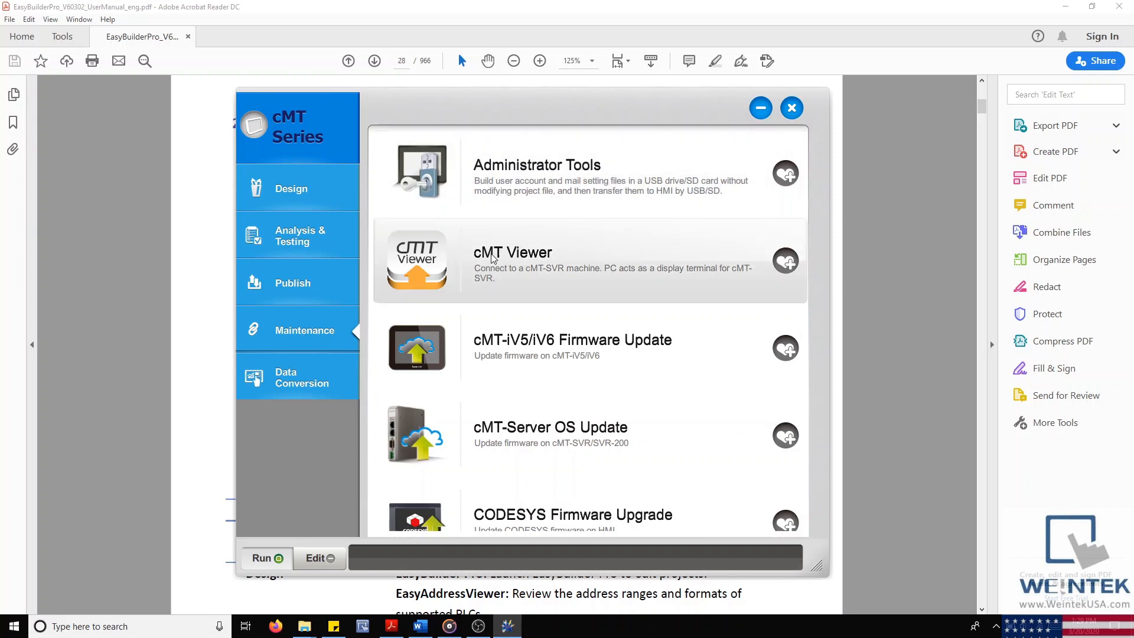
scroll(474, 342, down, 1)
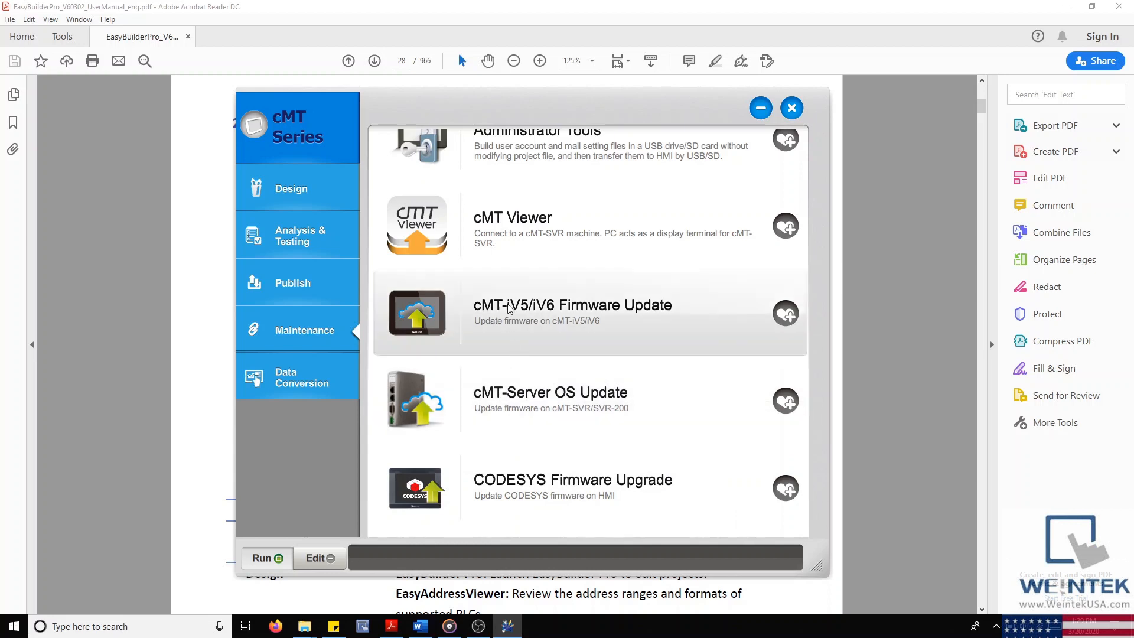
scroll(501, 235, up, 1)
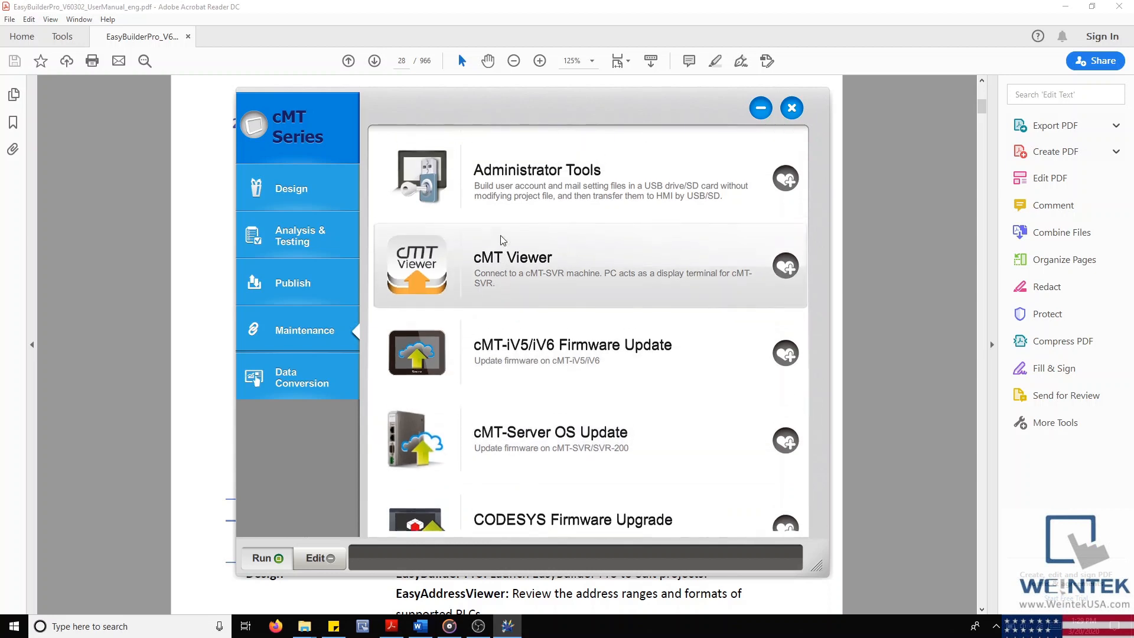
click(324, 134)
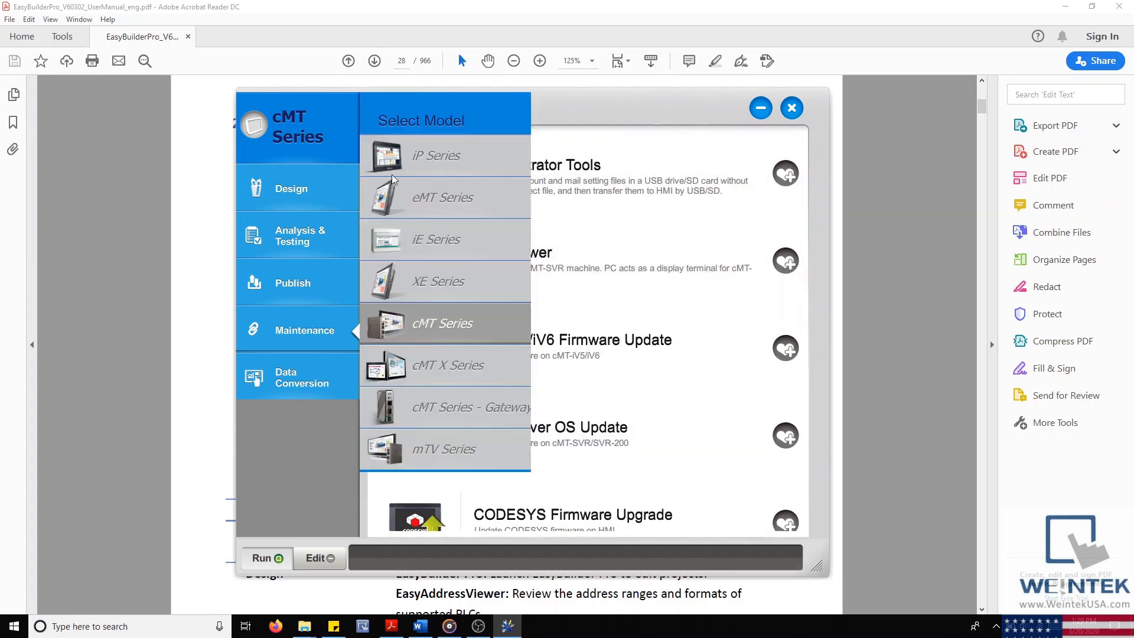
Step: Choose iE Series and add EasyPrinter/Backup Server to the bottom favourites bar
click(452, 250)
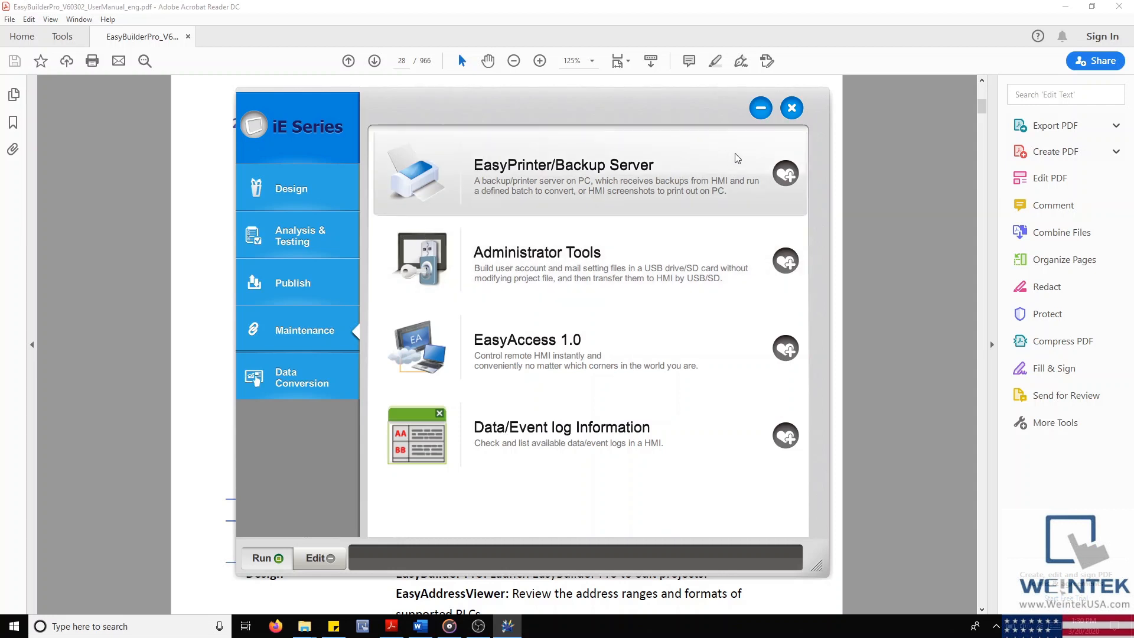
click(788, 175)
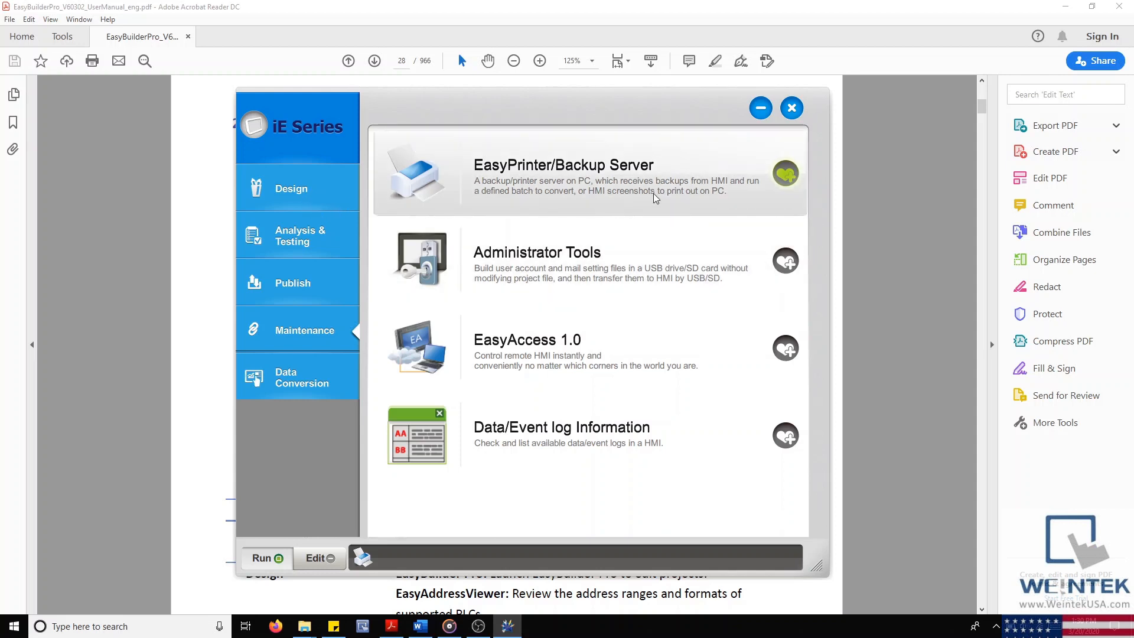
Step: Toggle EasyPrinter's favourite, then cycle through iP, XE and cMT Series before returning to iE
click(789, 175)
click(790, 175)
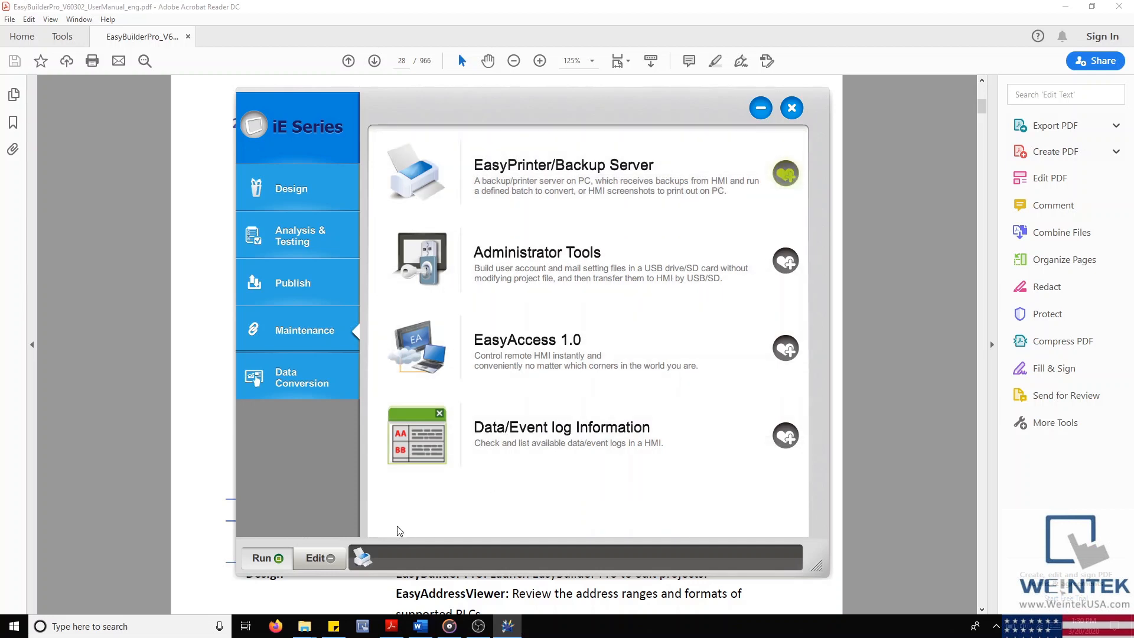
click(285, 105)
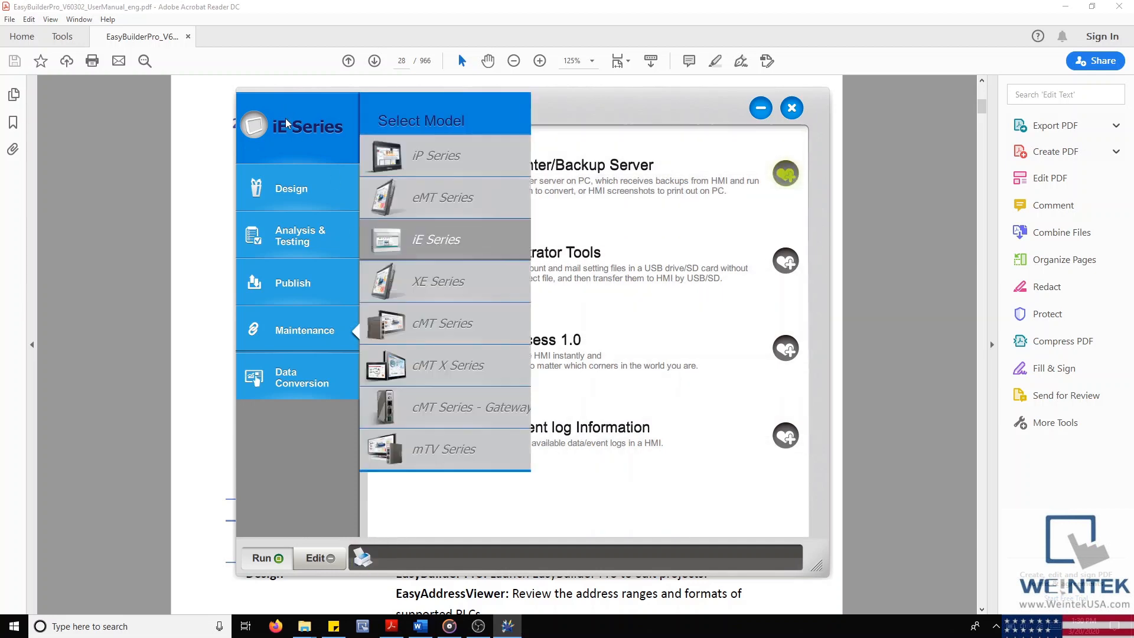
click(404, 175)
click(319, 137)
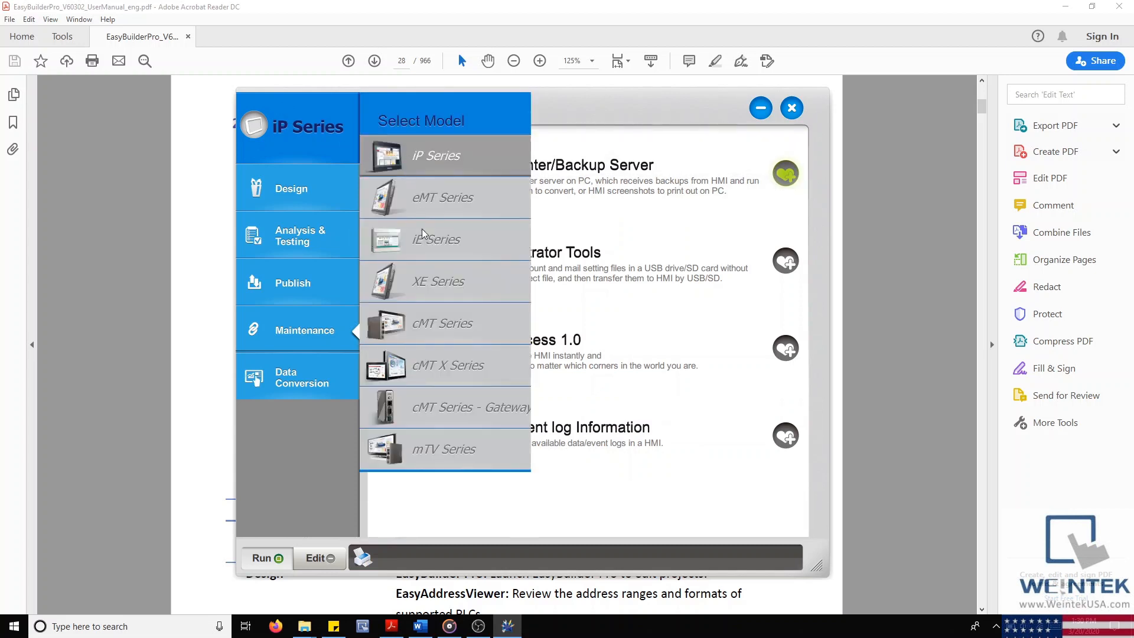
click(429, 281)
click(308, 134)
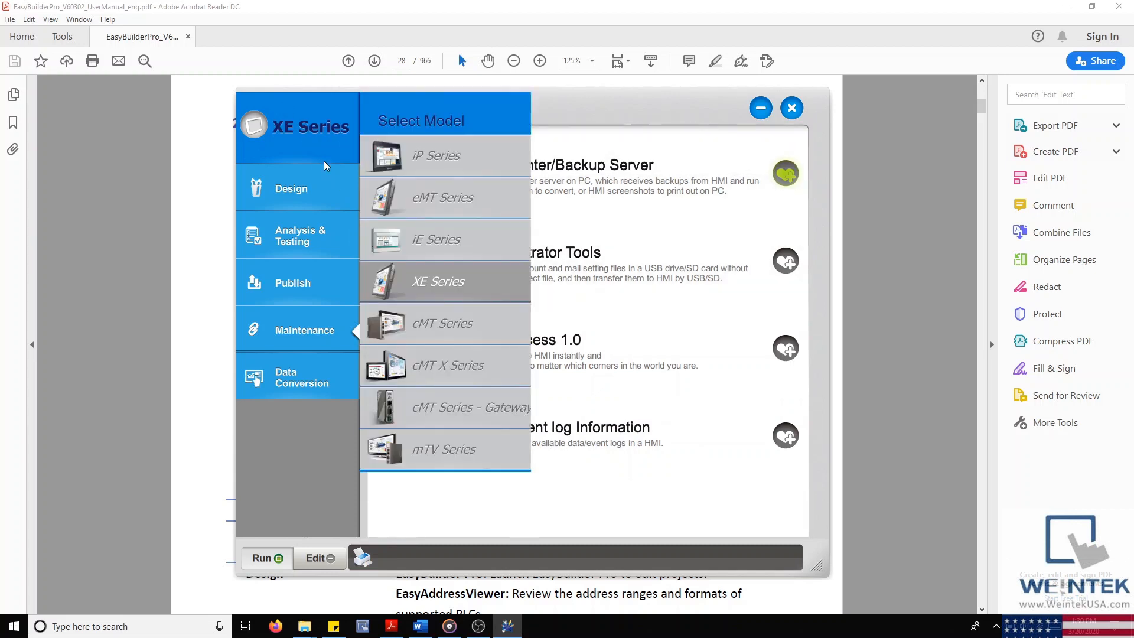
click(454, 331)
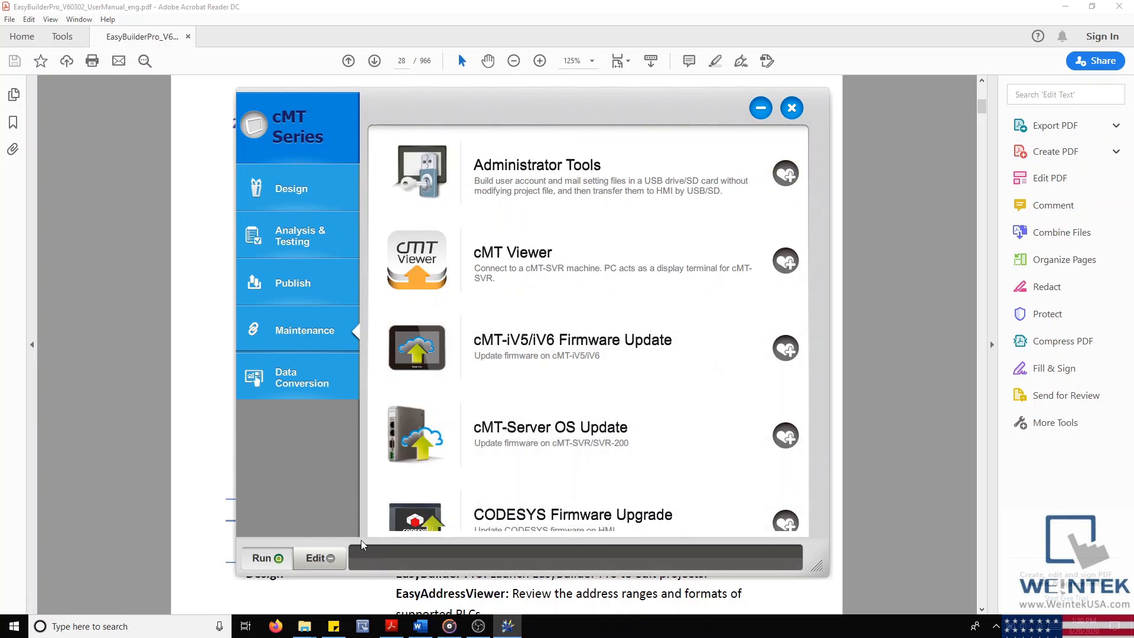
click(262, 148)
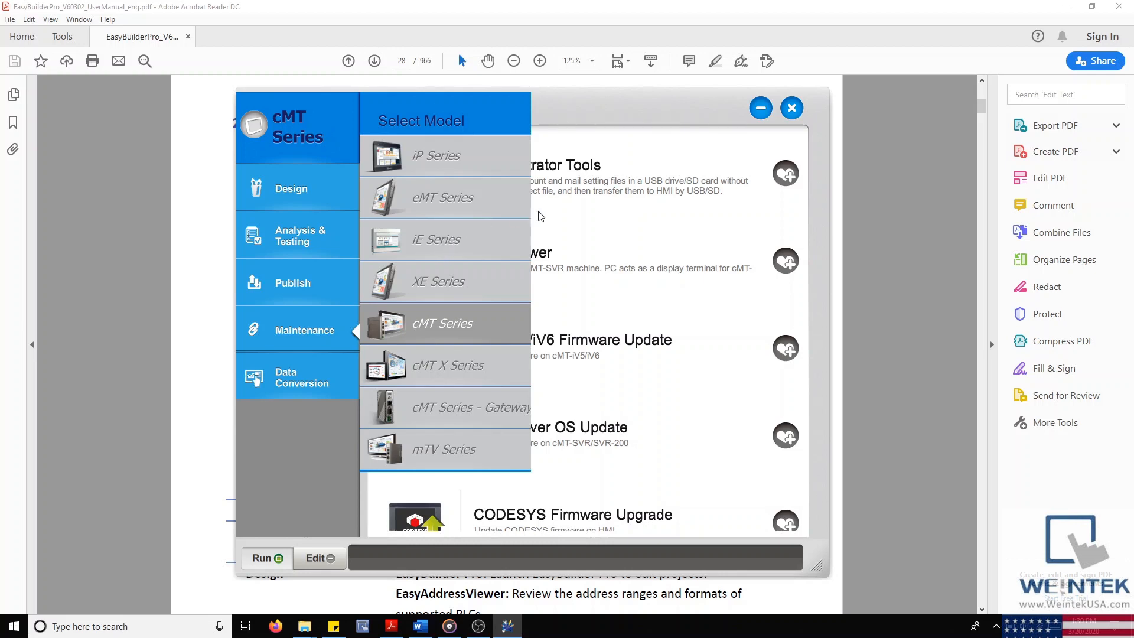
click(611, 108)
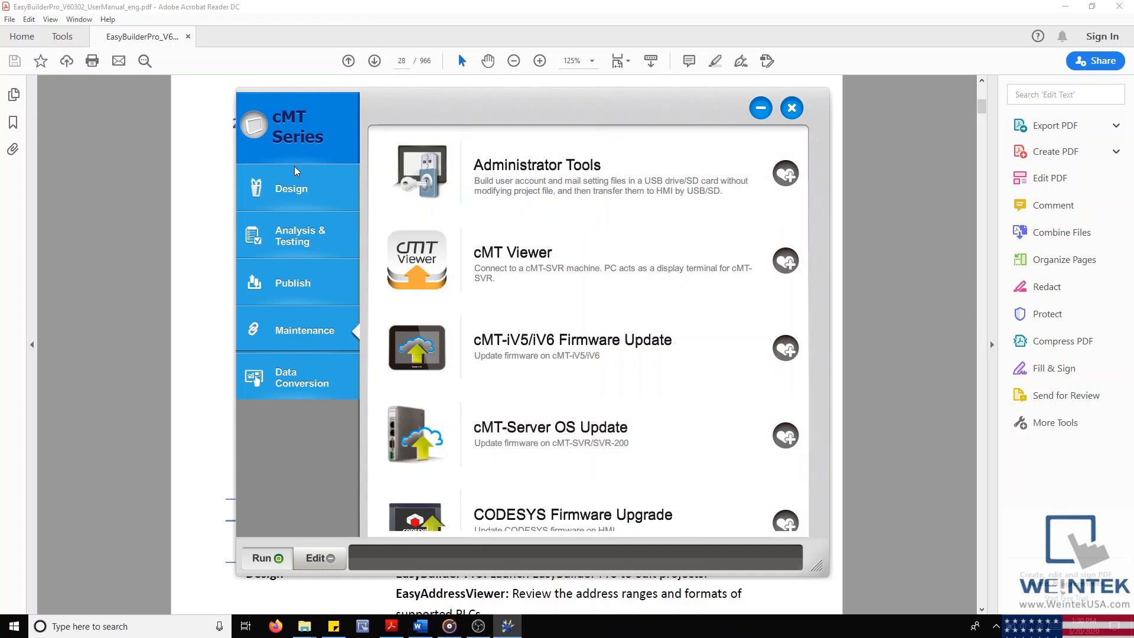
click(279, 134)
click(480, 249)
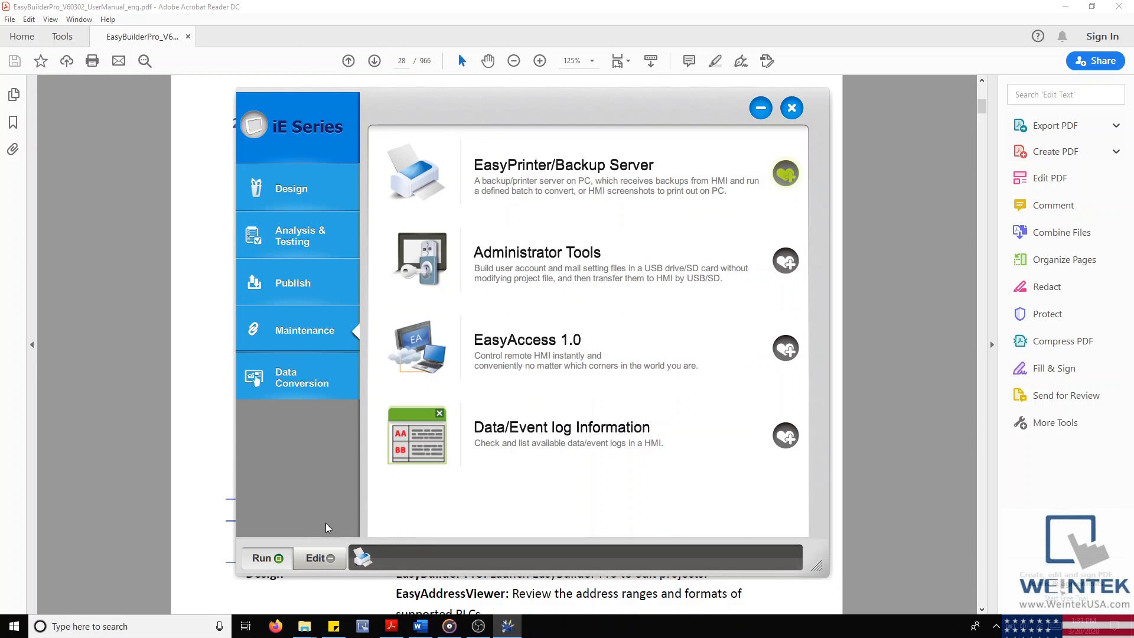
Step: Remove the EasyPrinter shortcut in Edit mode, then make the launcher shorter and wider
click(321, 562)
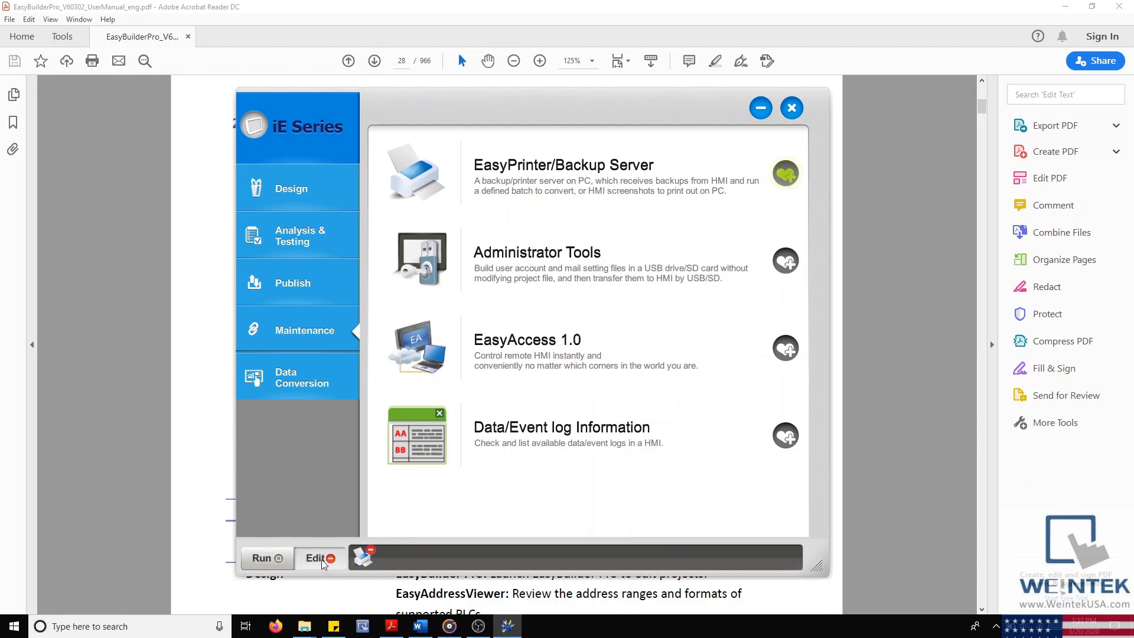
click(371, 551)
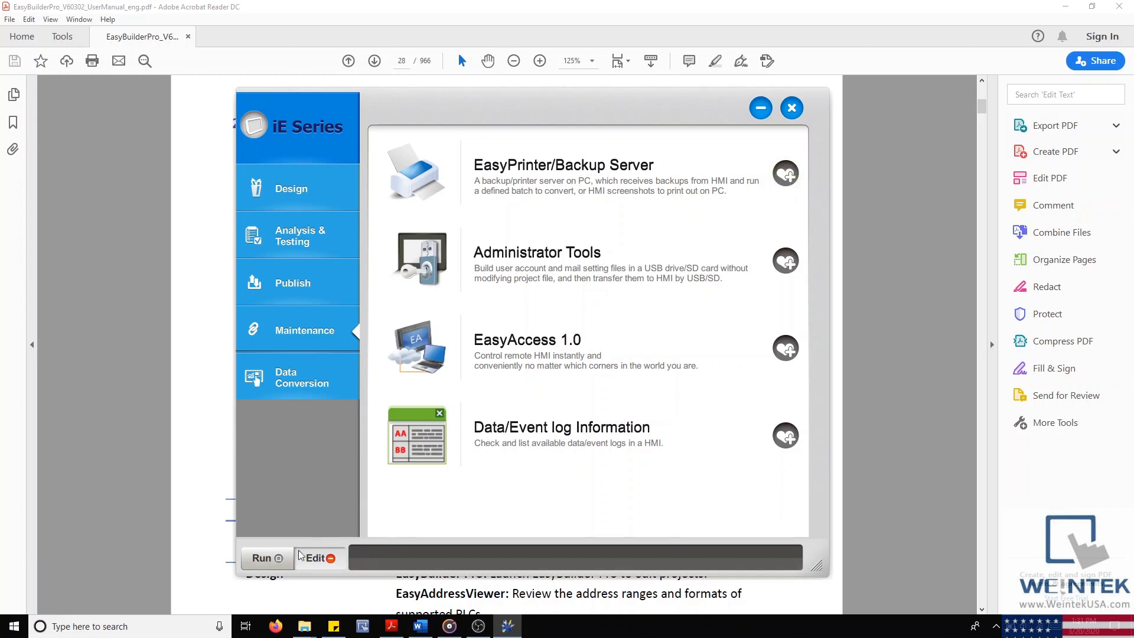
click(278, 560)
click(786, 175)
click(784, 174)
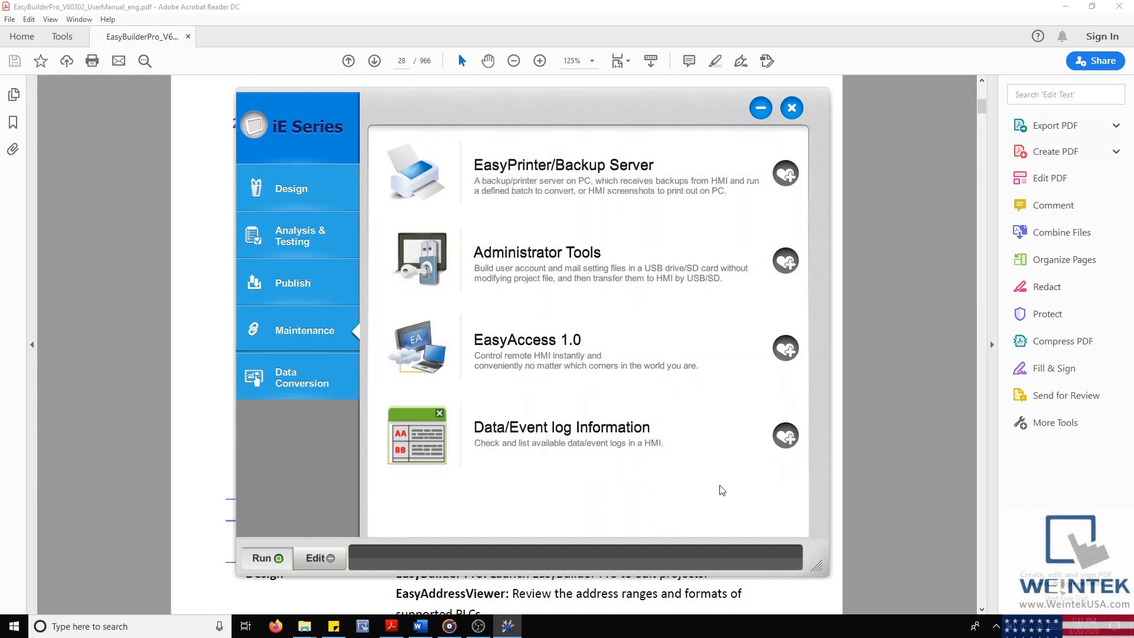
drag(816, 569, 845, 508)
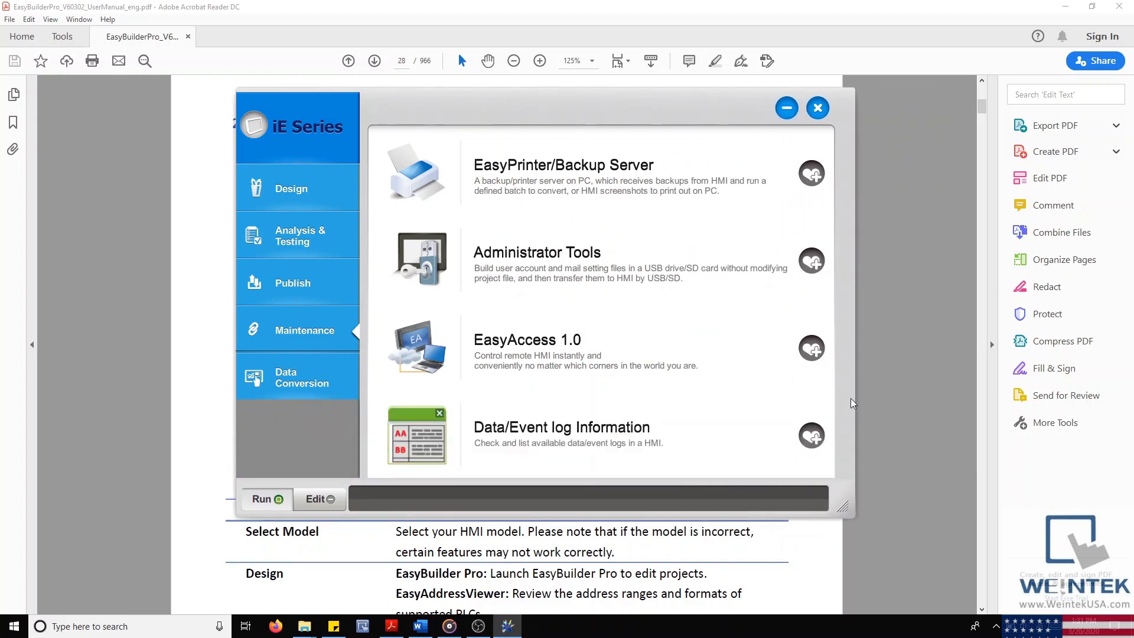
Step: Minimize and restore the launcher, then switch the model to cMT Series
click(787, 109)
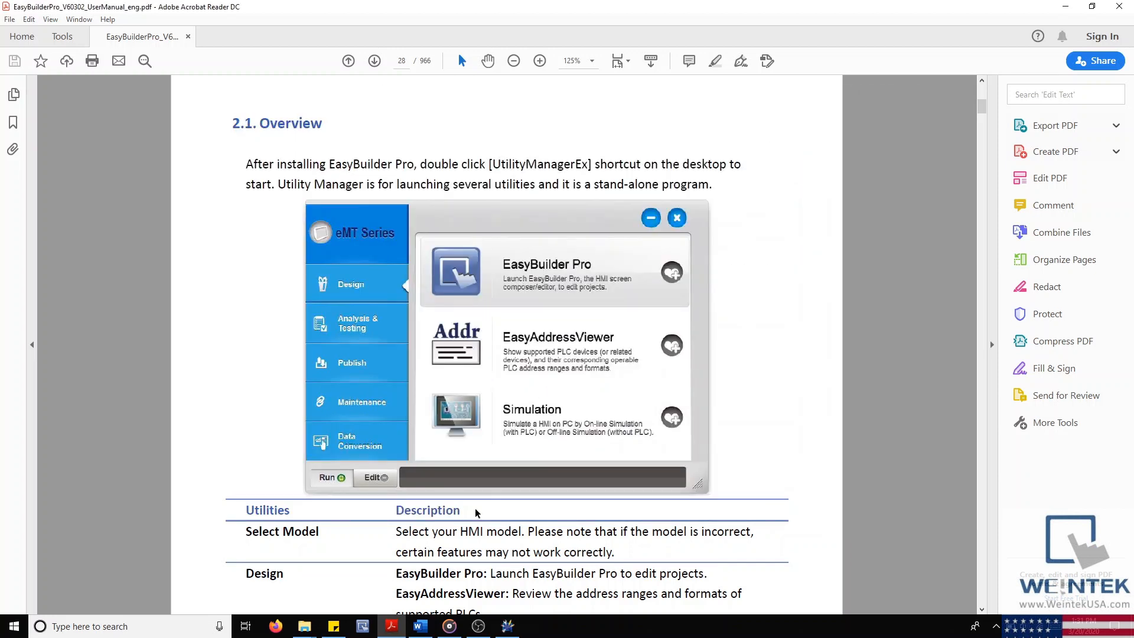
click(513, 631)
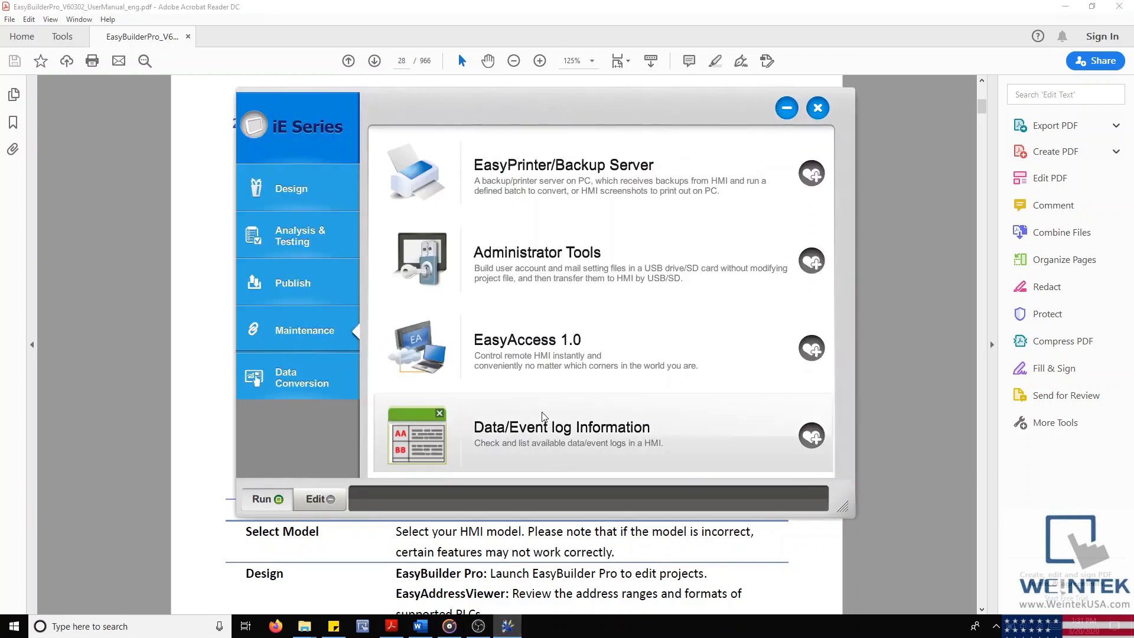
click(335, 105)
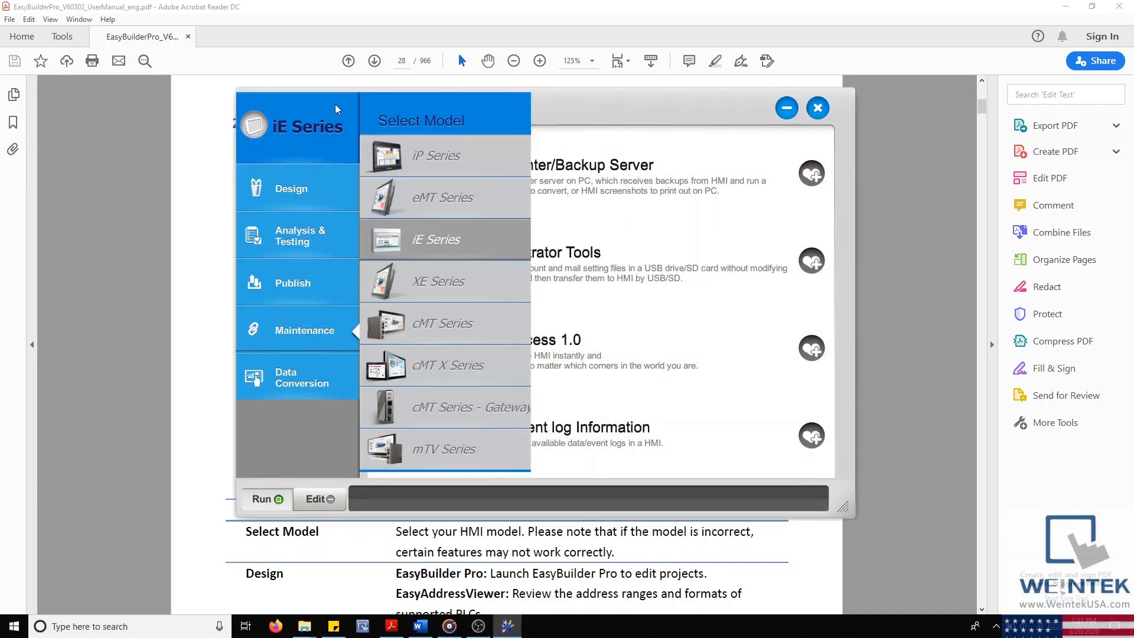
click(449, 323)
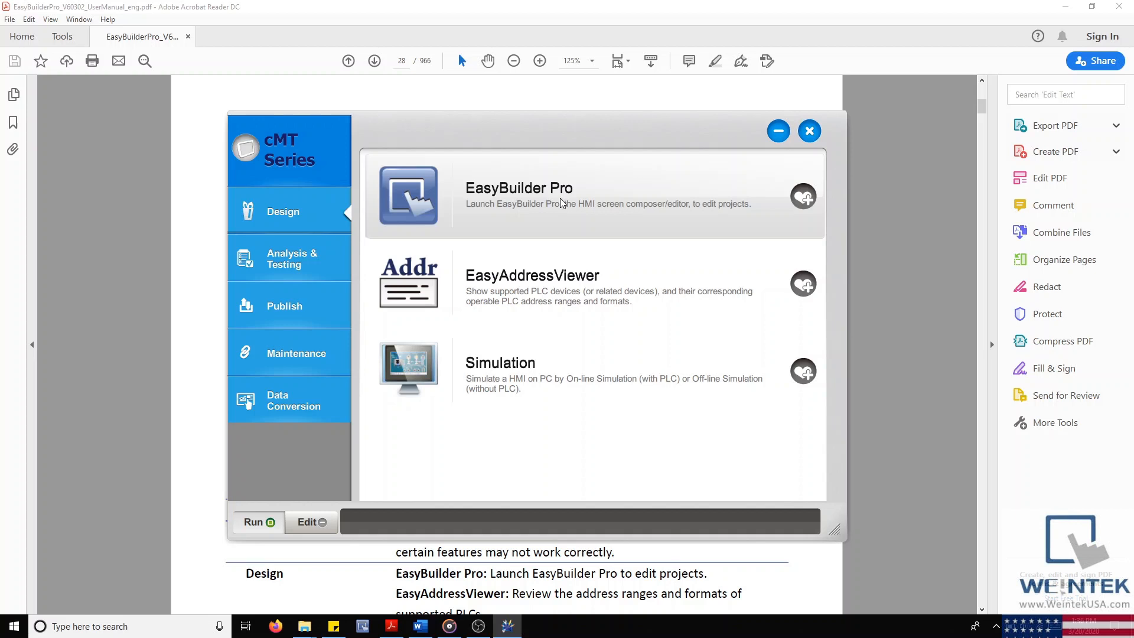
Step: Reposition the launcher window lower and slightly to the right
drag(588, 133, 570, 266)
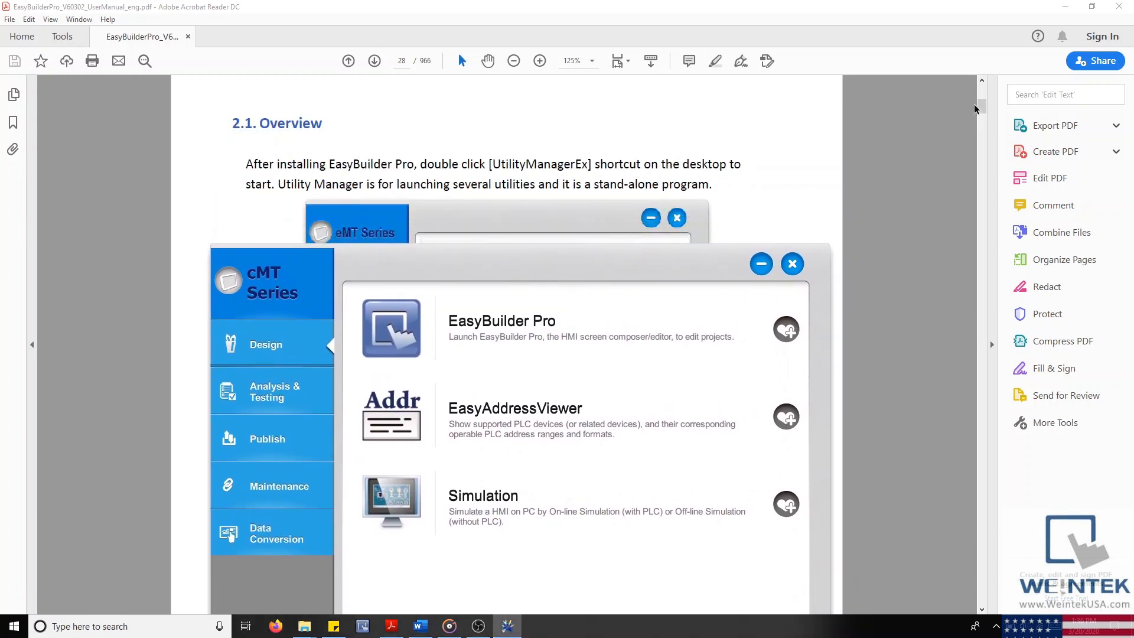
drag(980, 102, 983, 84)
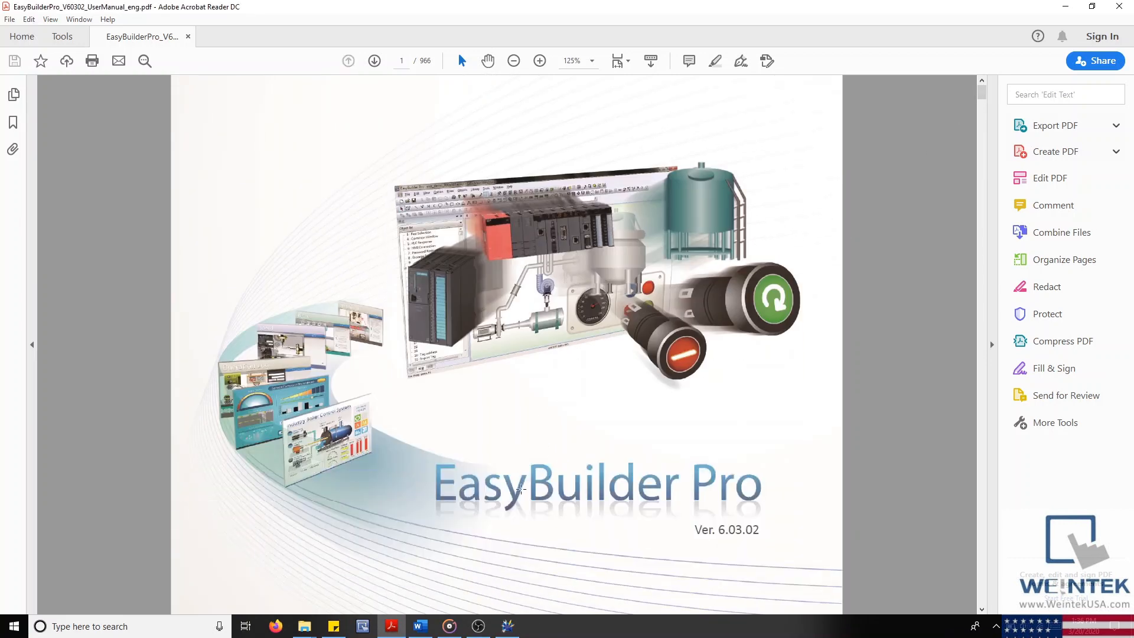
click(508, 625)
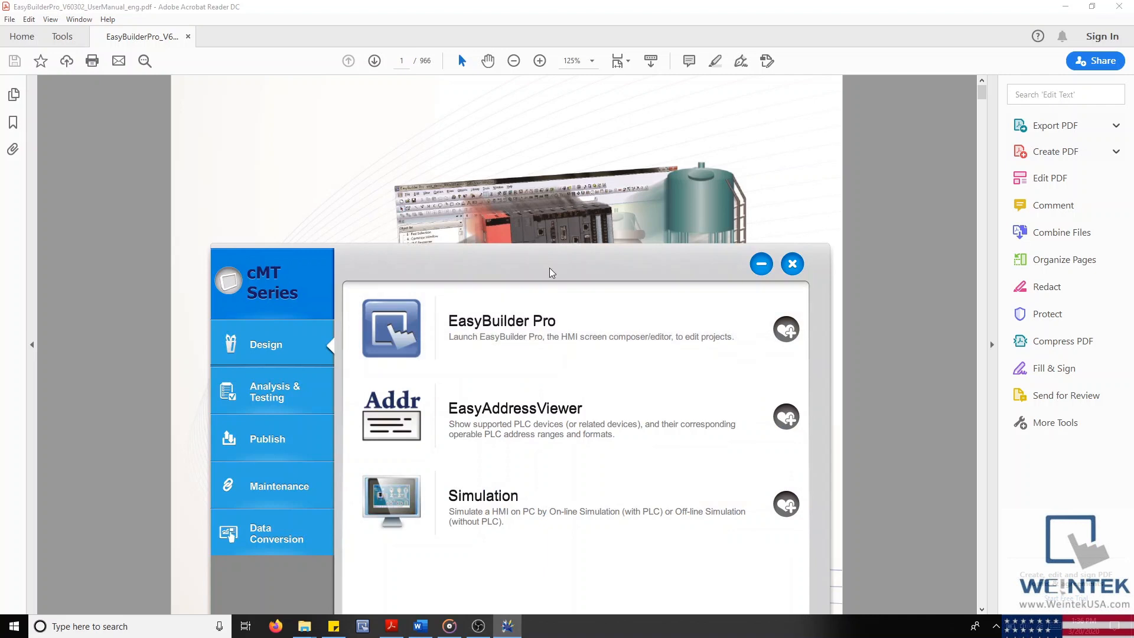
drag(520, 129, 553, 131)
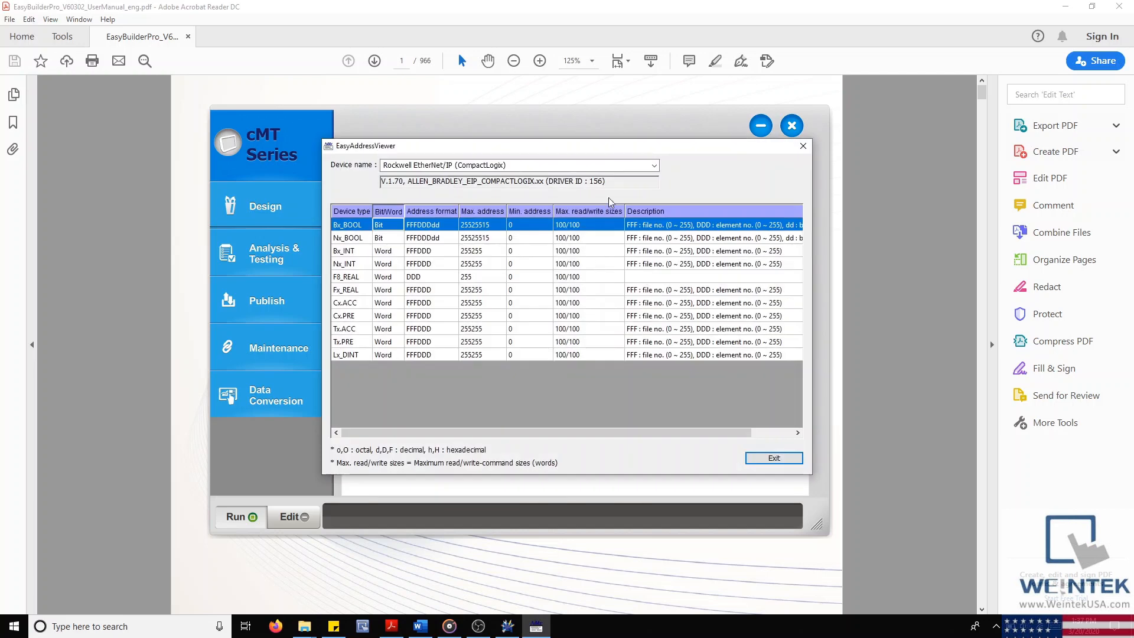
Step: View Panasonic MINAS-BL KV series ranges, then switch back to Rockwell EtherNet/IP (CompactLogix)
drag(637, 145, 626, 161)
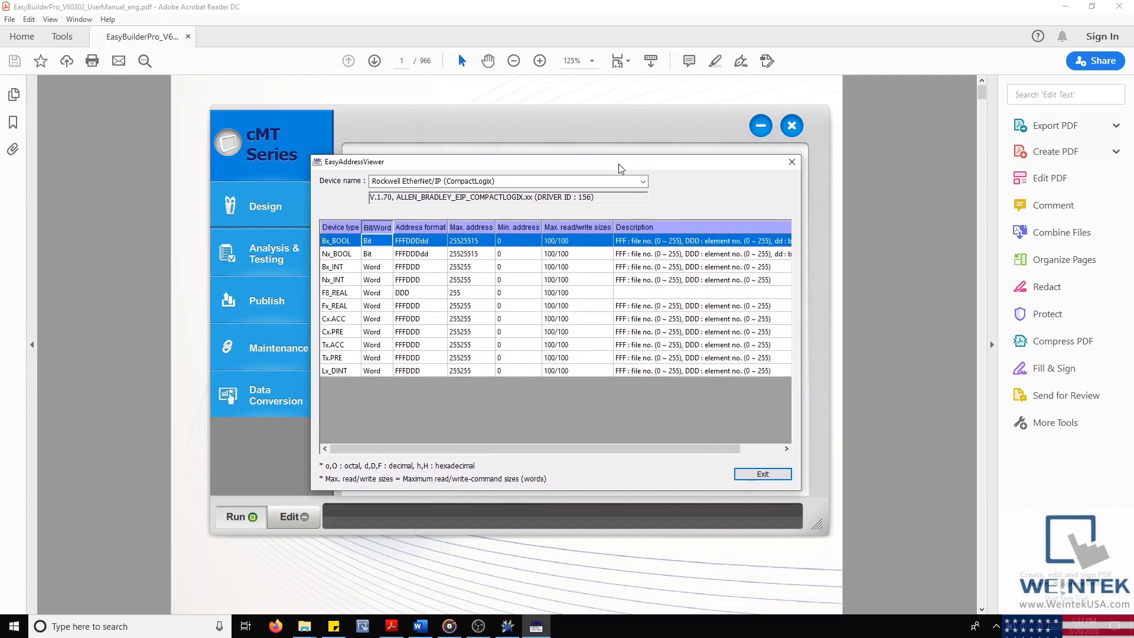
click(643, 182)
scroll(527, 243, up, 3)
scroll(529, 246, up, 2)
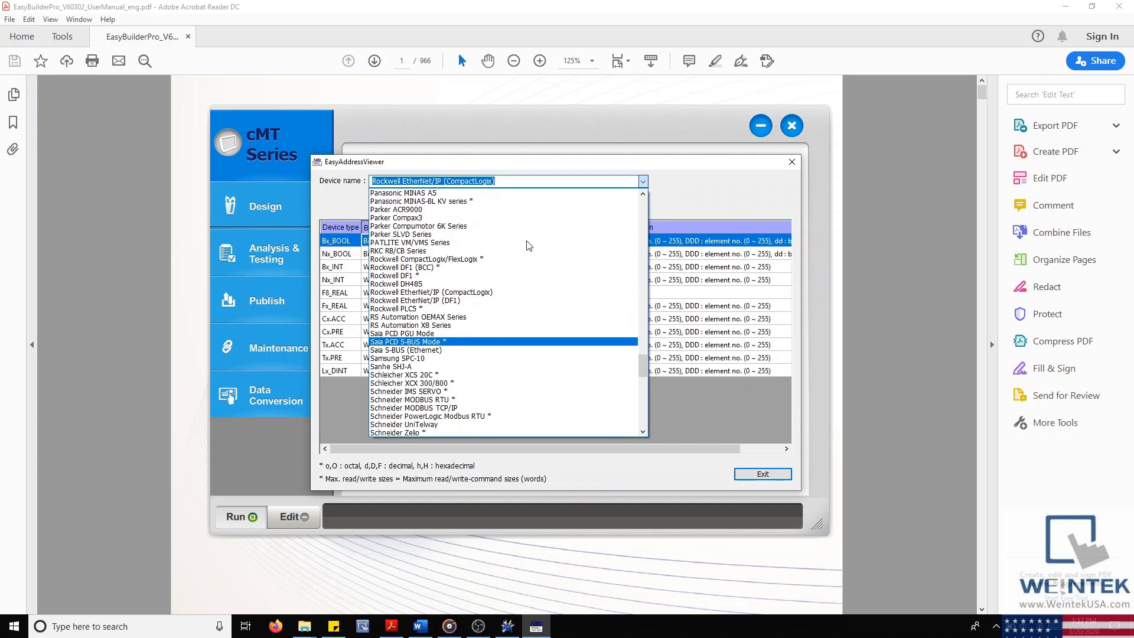
click(495, 202)
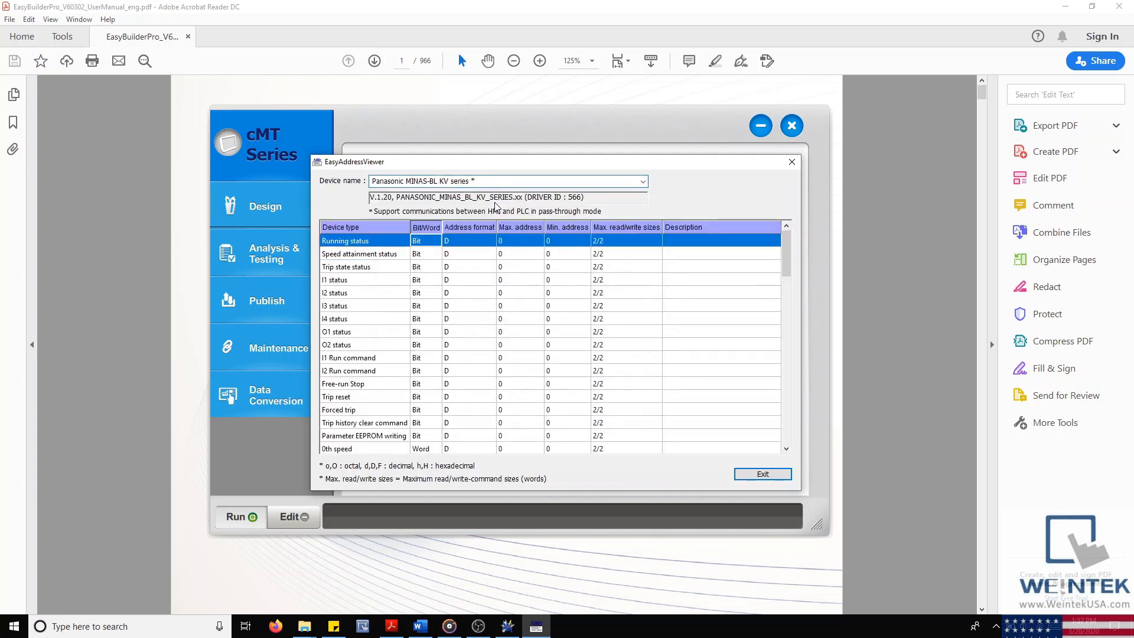
click(644, 183)
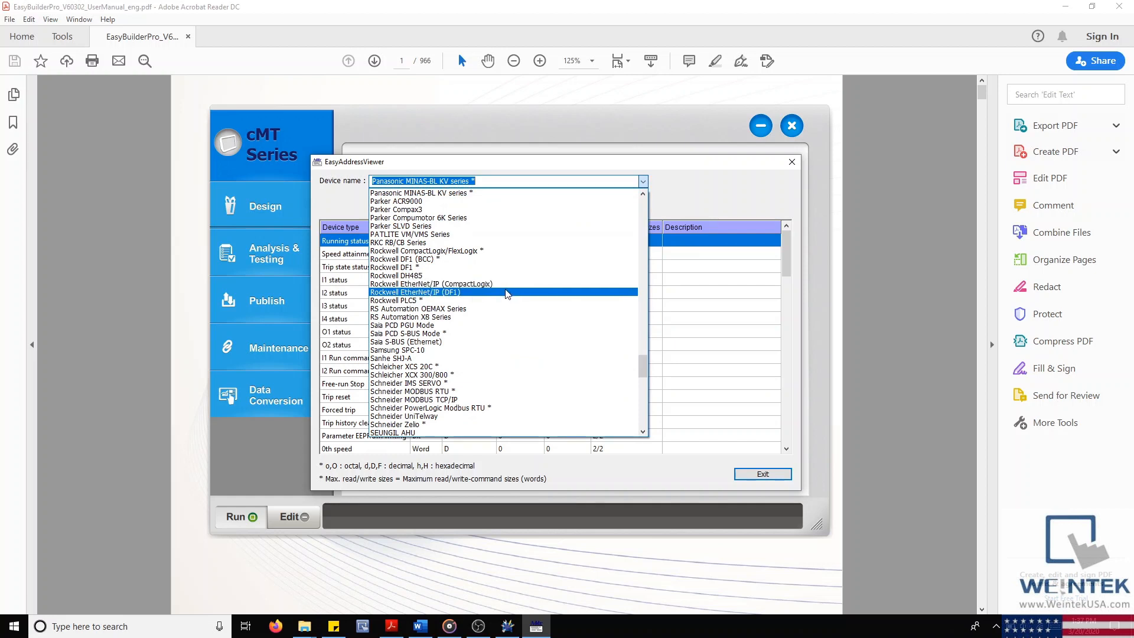
click(507, 286)
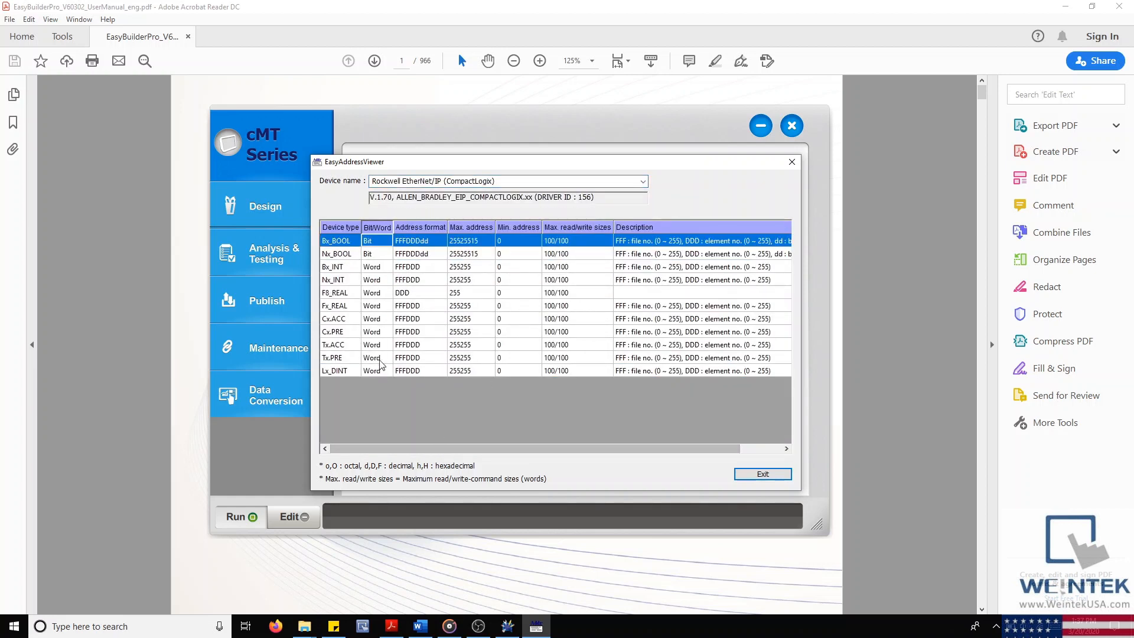
Step: Inspect the Nx_BOOL and Cx.PRE device type rows, then exit the address viewer
click(355, 255)
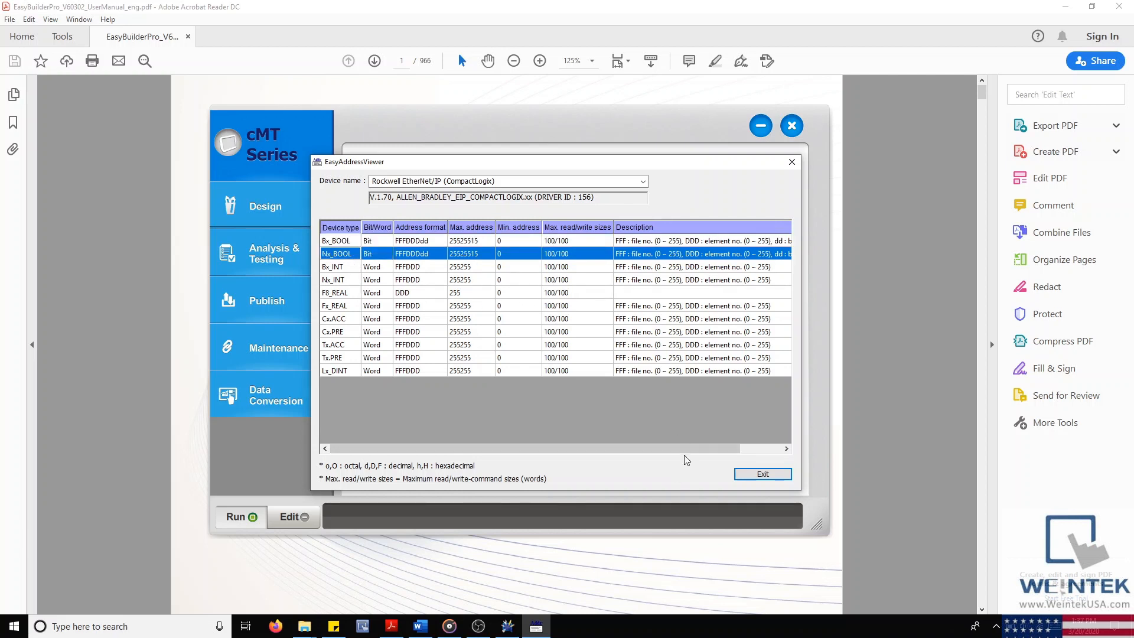
drag(687, 449, 655, 438)
click(409, 332)
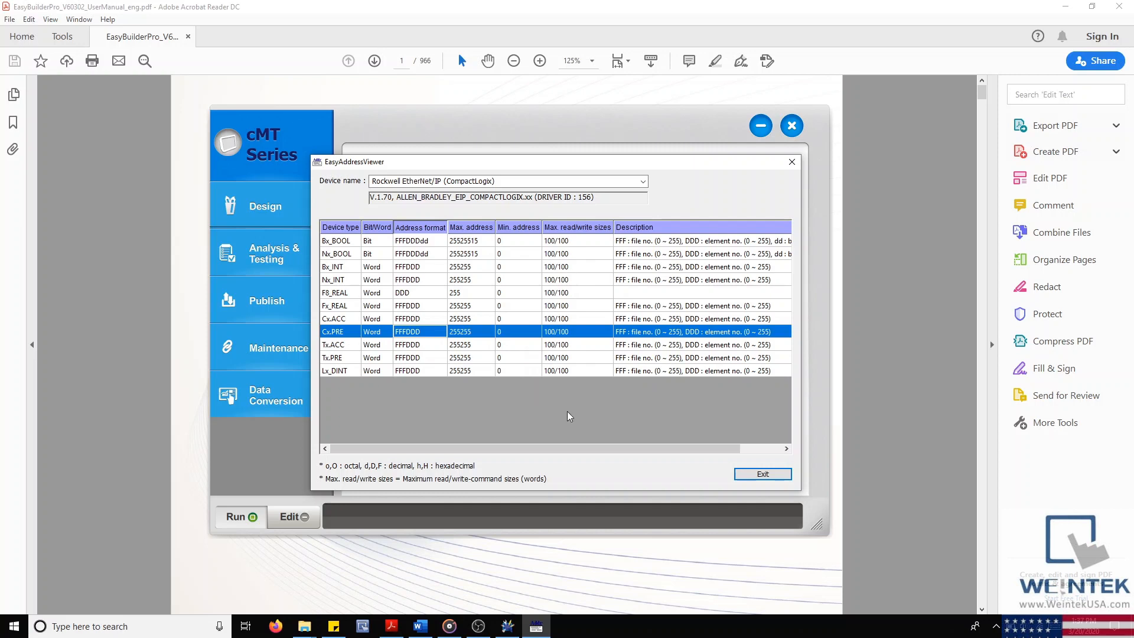
click(763, 475)
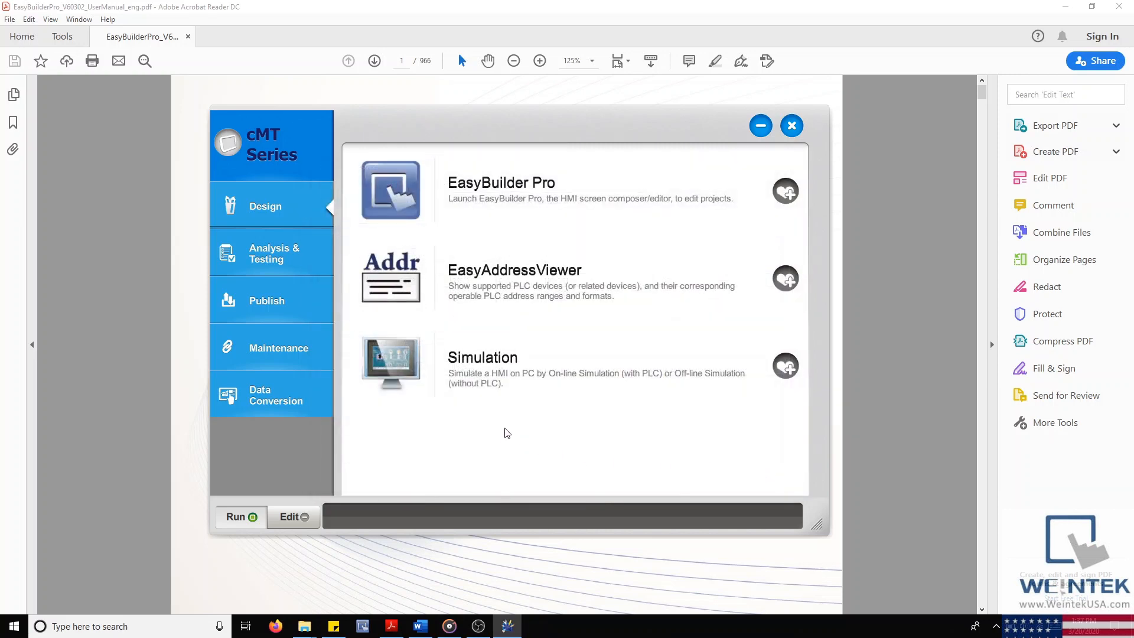
Step: Set the Simulation path to C:\EBpro\project\cmt3072_demo.cxob and run an off-line simulation
click(527, 361)
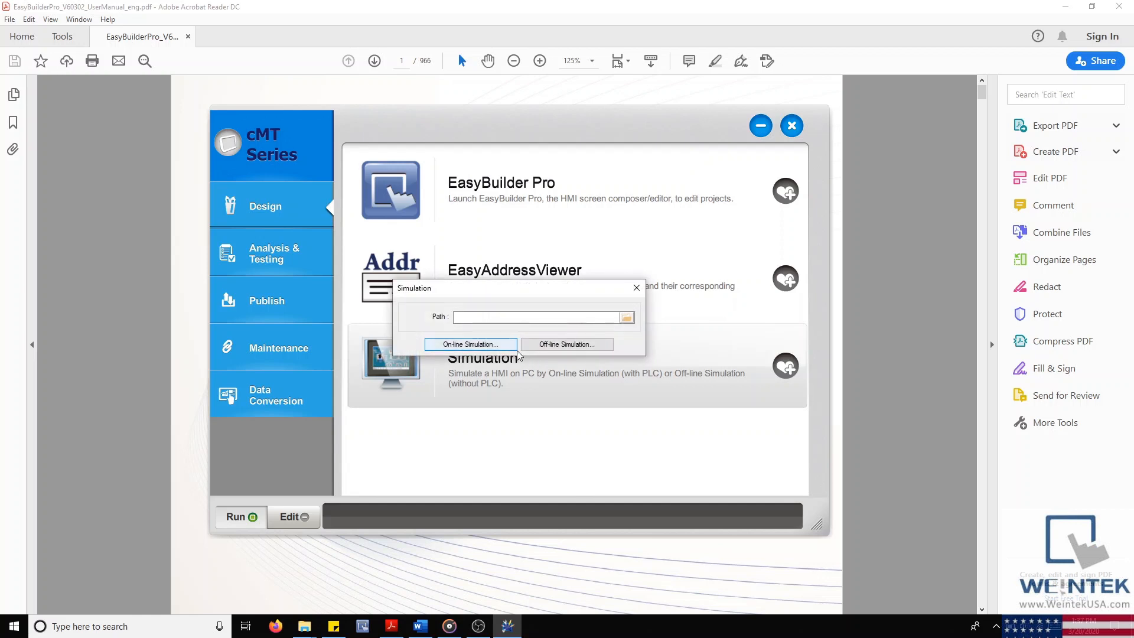
click(627, 318)
drag(636, 311, 503, 371)
click(434, 443)
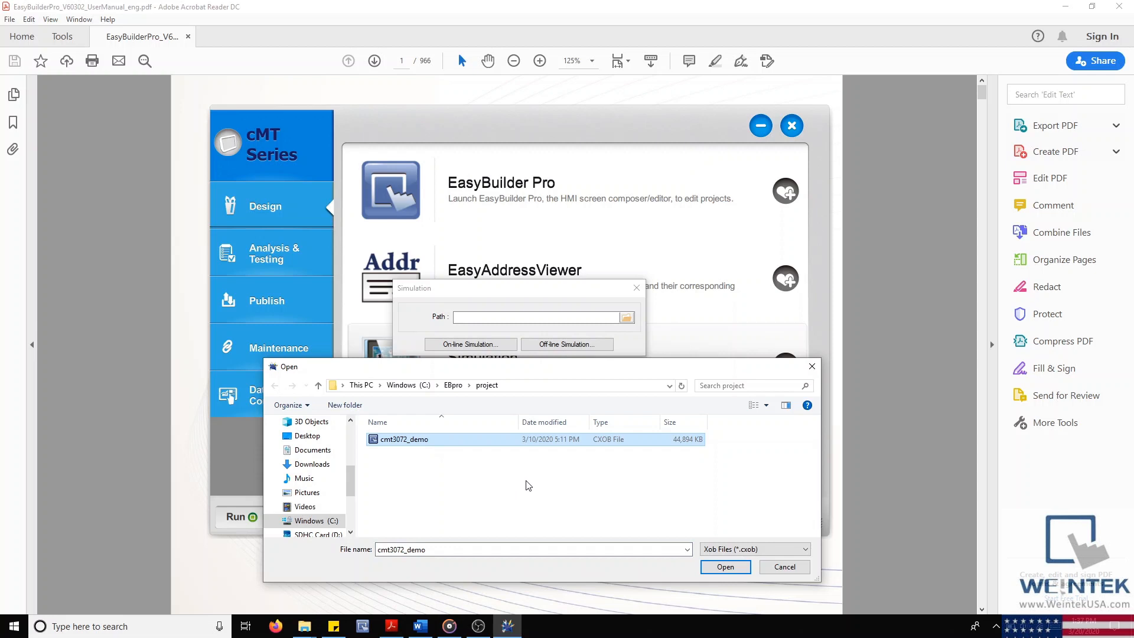
drag(738, 368, 728, 364)
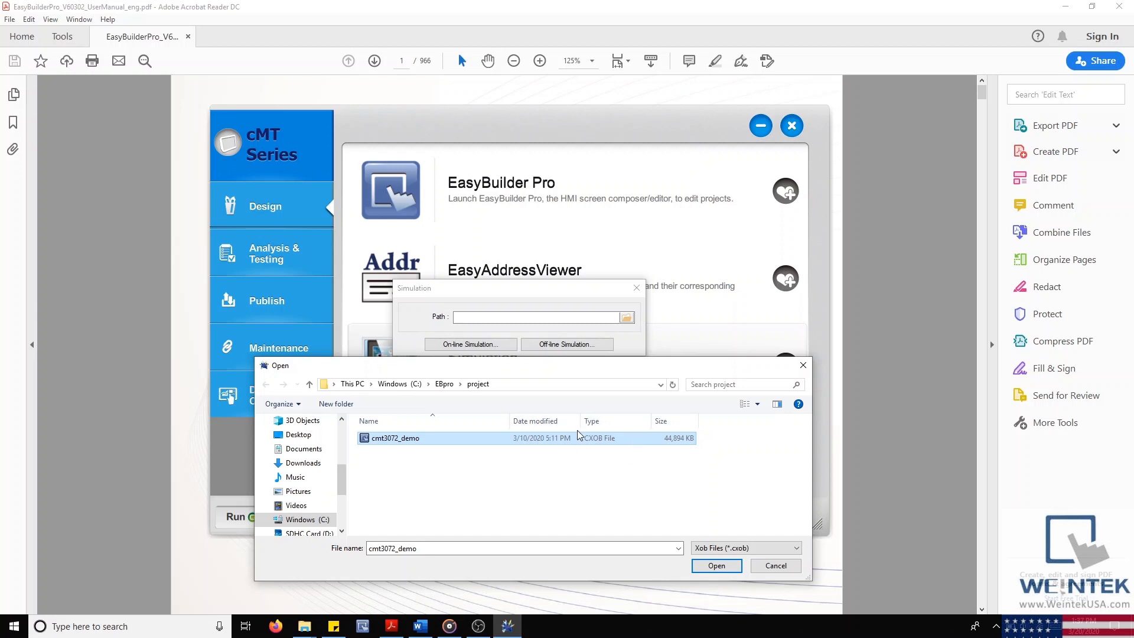
click(719, 569)
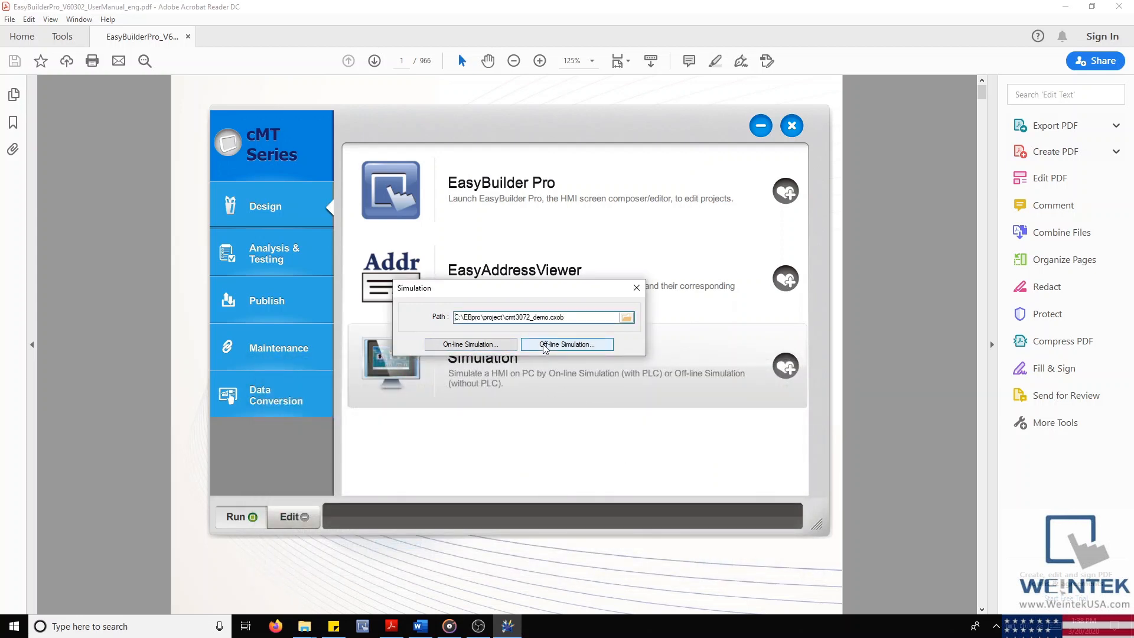
click(545, 345)
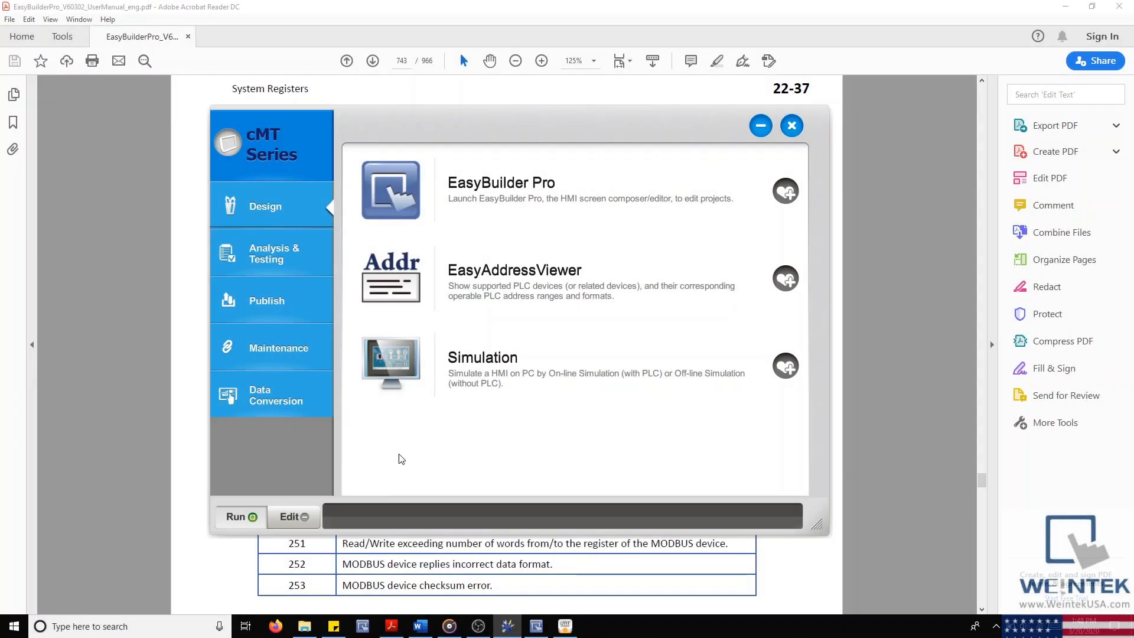
Step: Favourite cMT Diagnoser from Analysis & Testing, then switch to the EasyBuilder Pro project
click(300, 264)
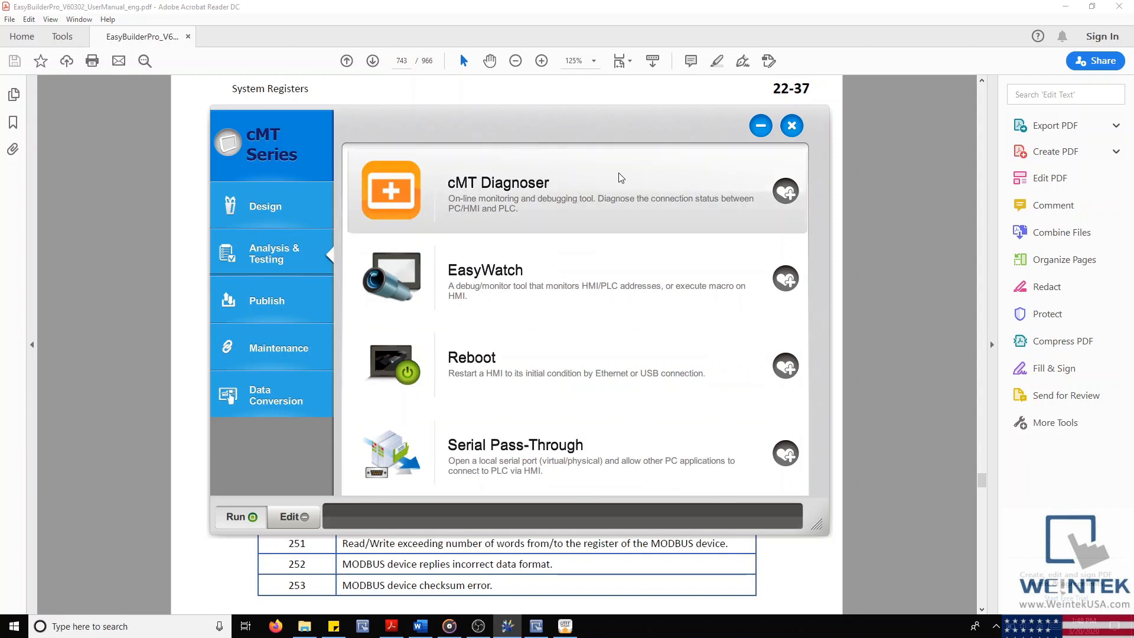
click(784, 191)
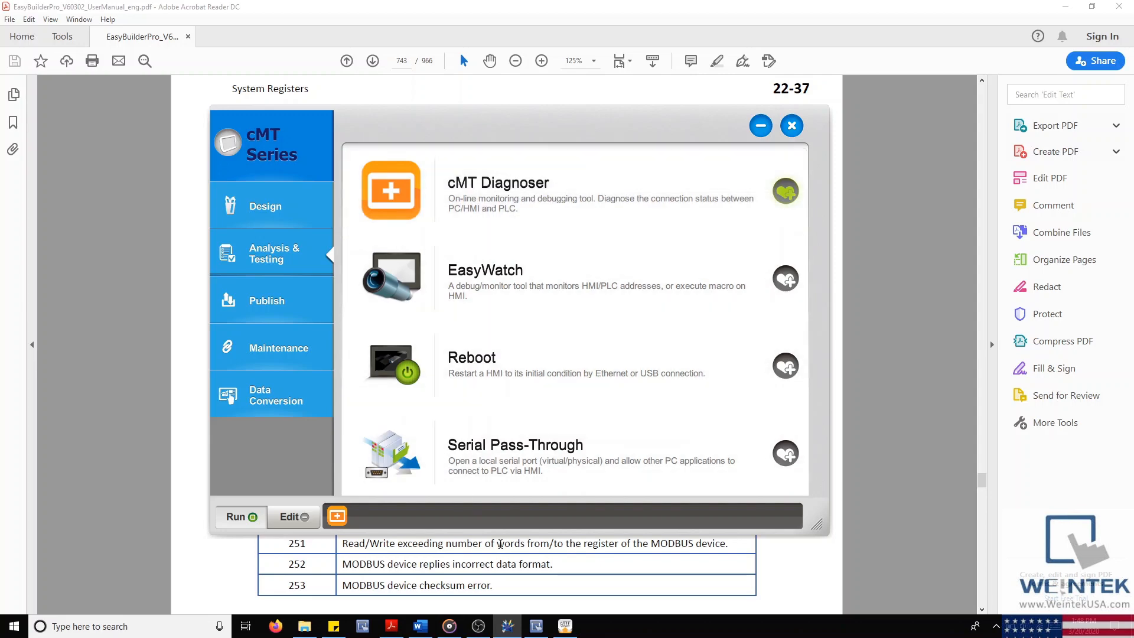
click(535, 625)
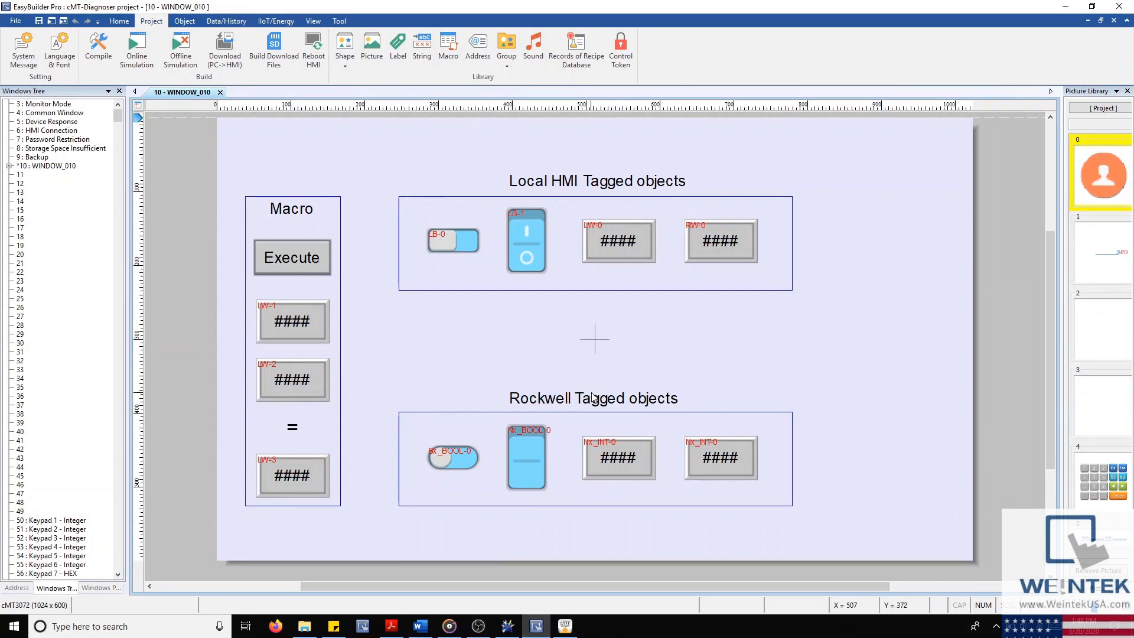
Step: Change the Local HMI LW-0 value from 5 to 10 in cMT Diagnoser
click(569, 630)
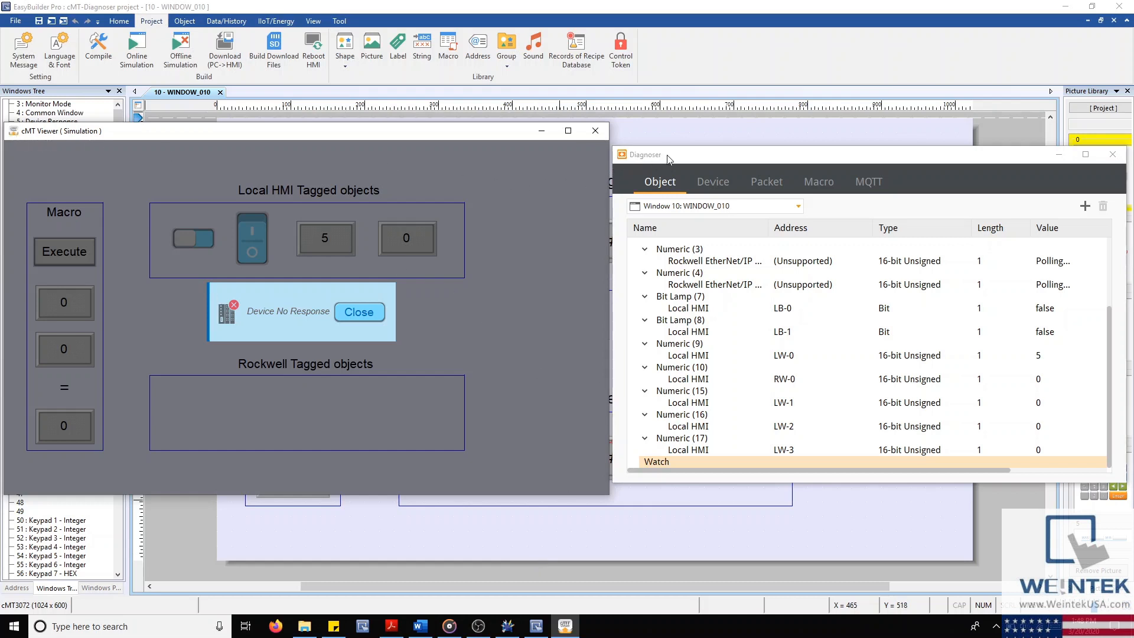
scroll(704, 297, up, 1)
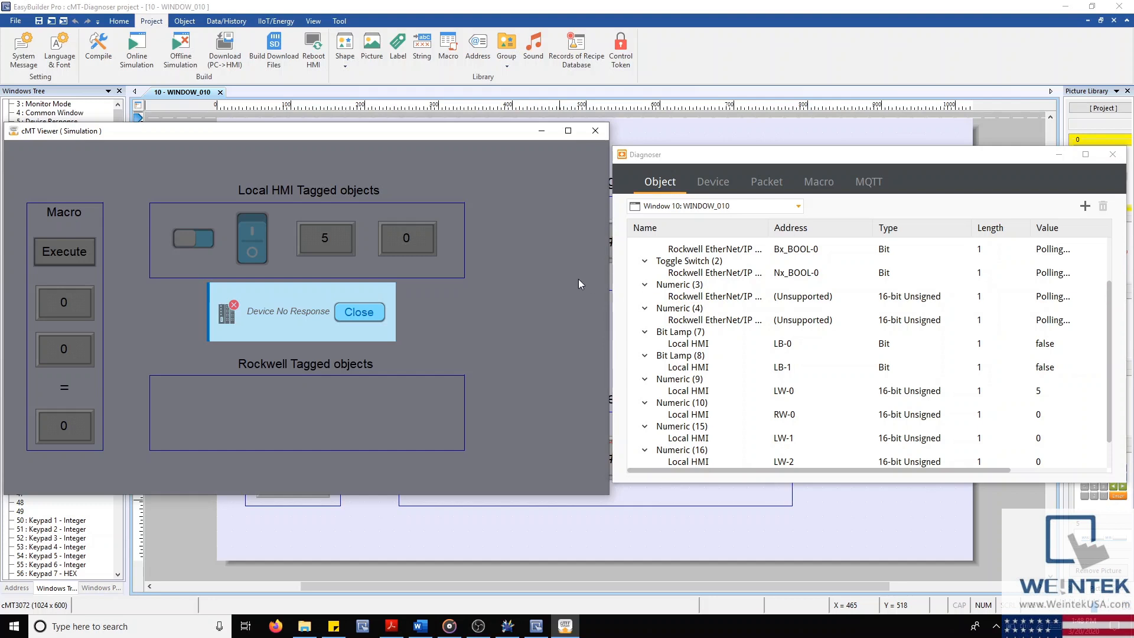
scroll(641, 294, up, 1)
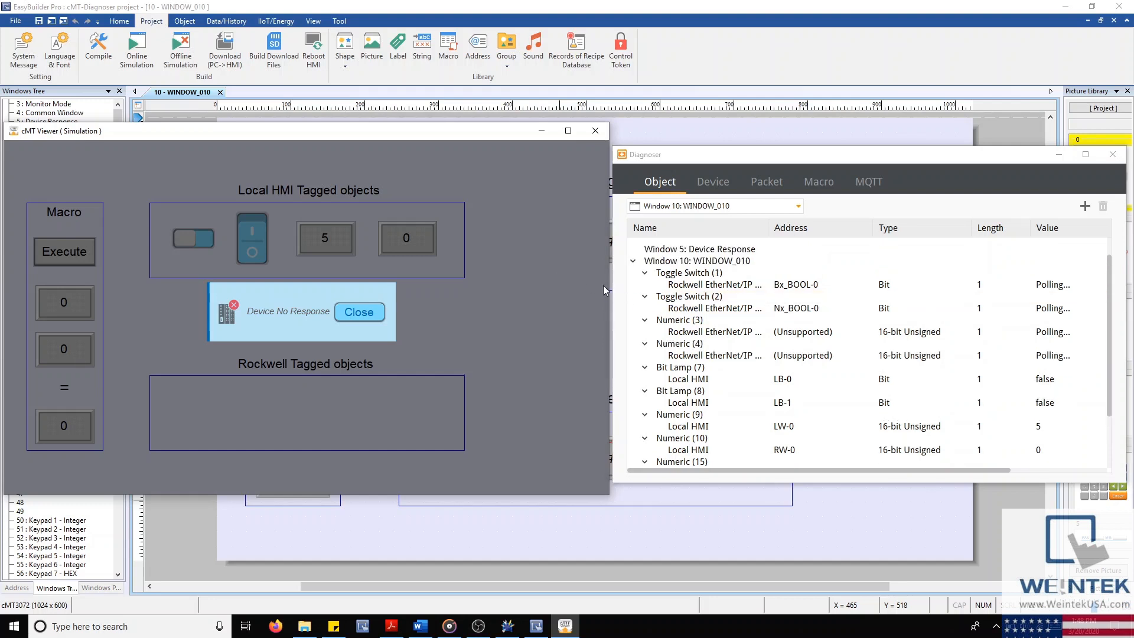
scroll(945, 390, down, 2)
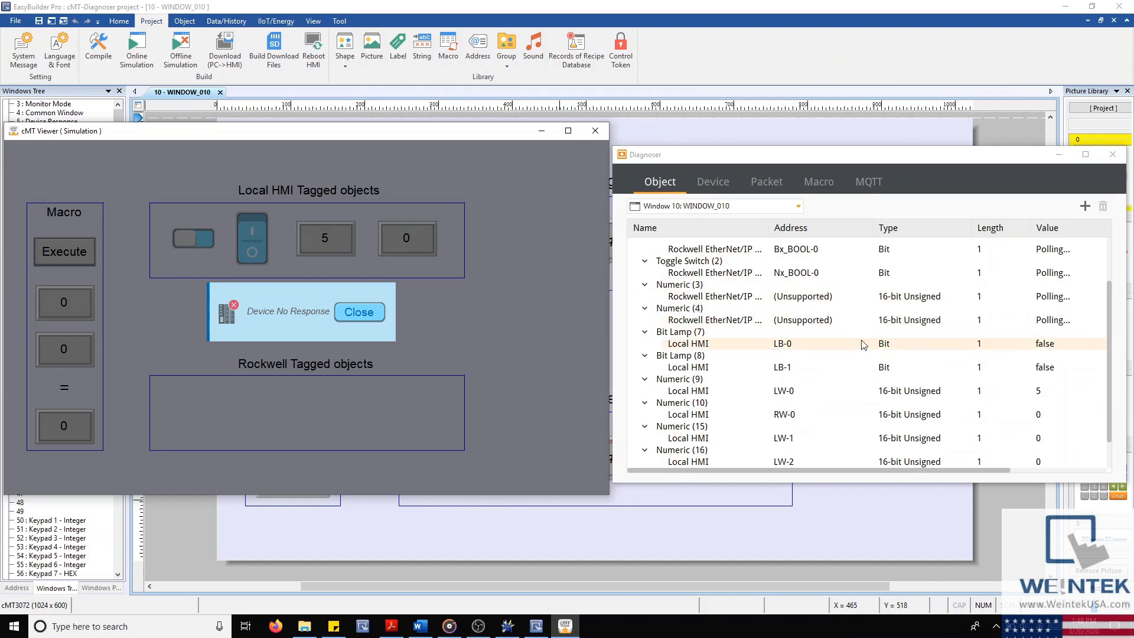
click(1012, 357)
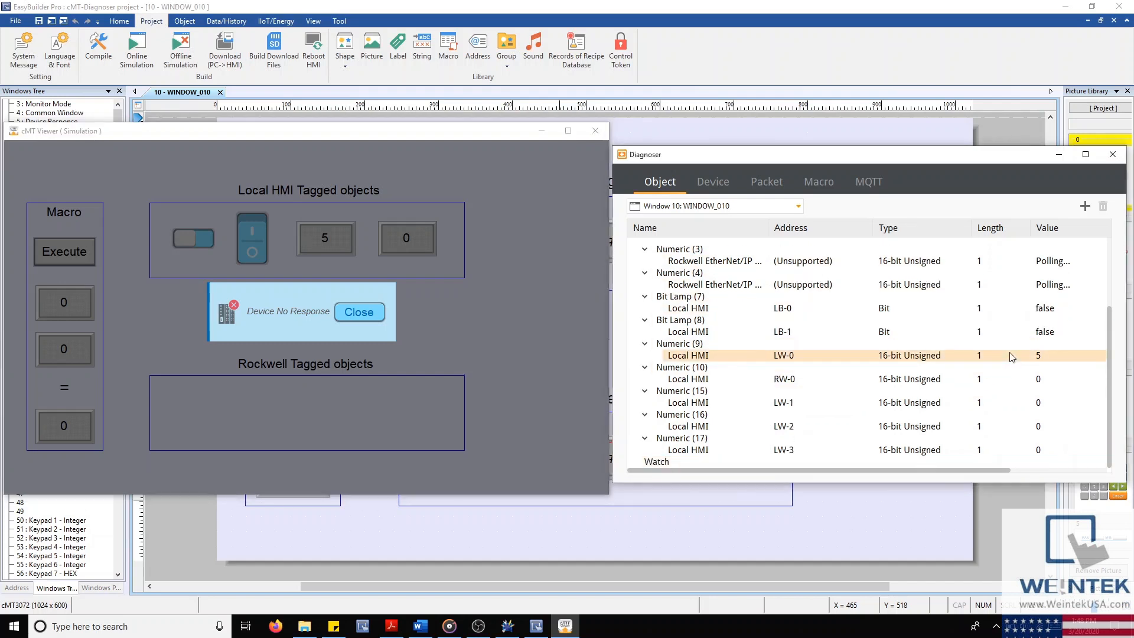
click(1042, 355)
text(10)
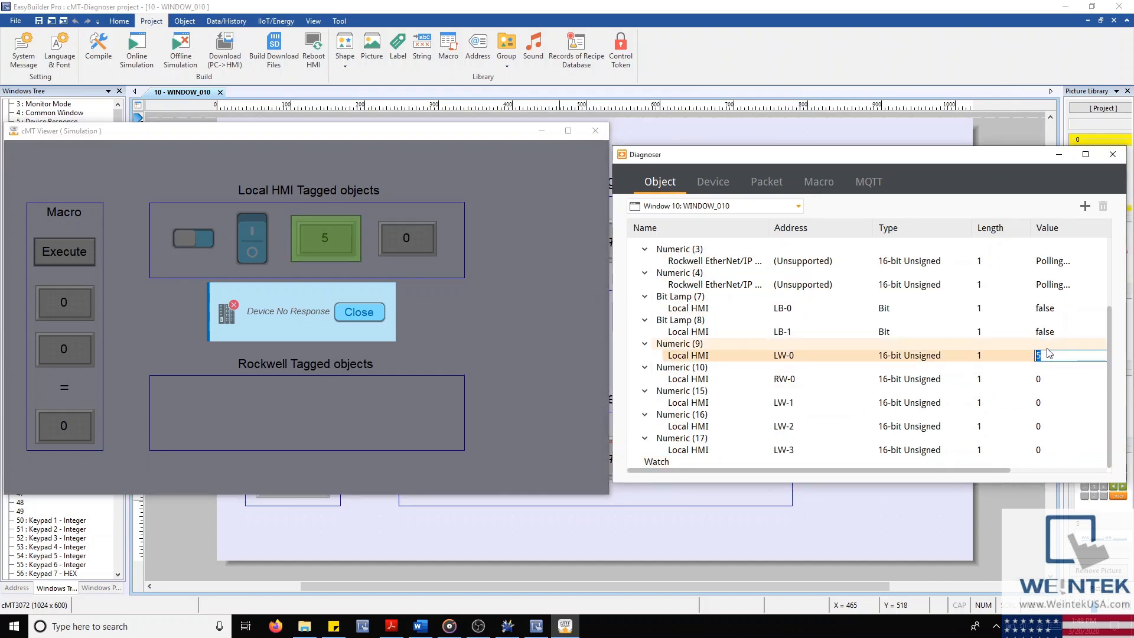
key(Return)
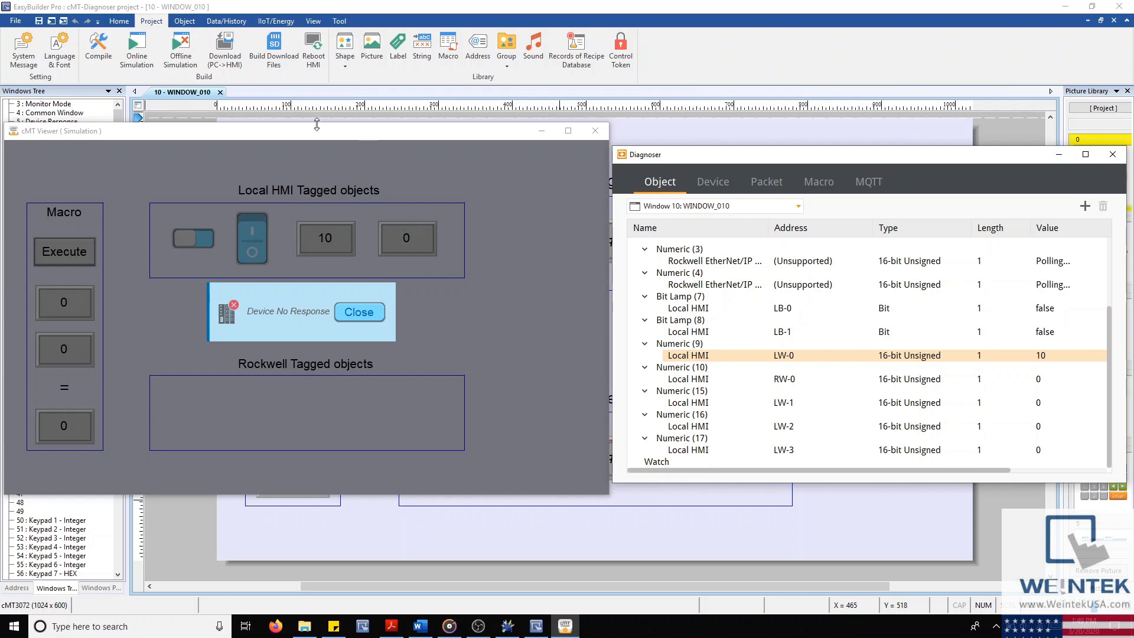
click(117, 22)
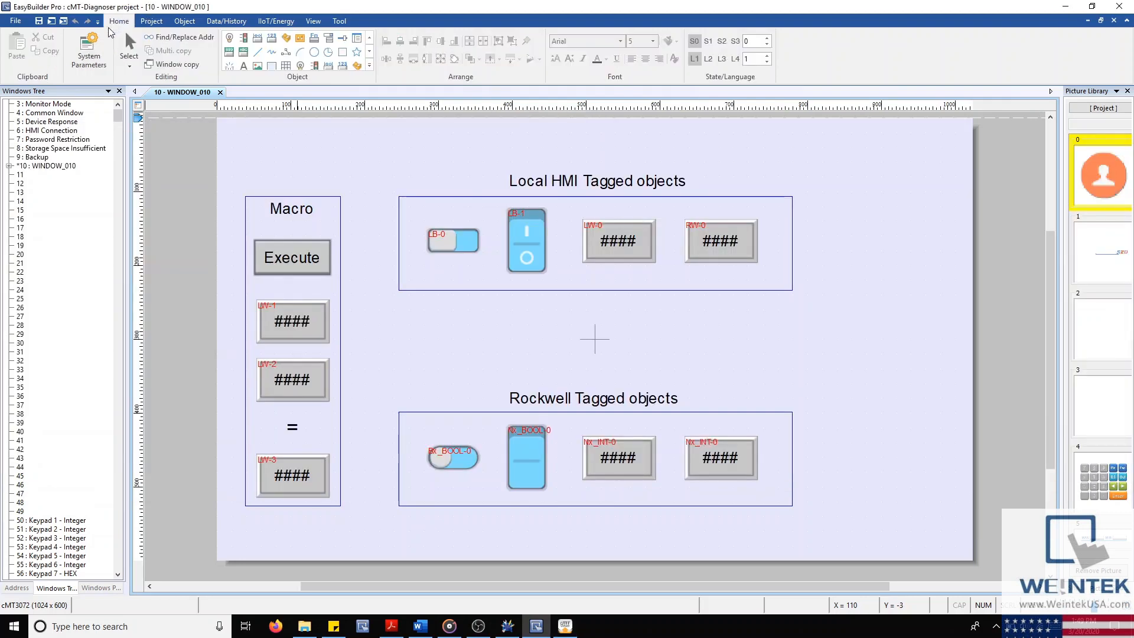
click(88, 50)
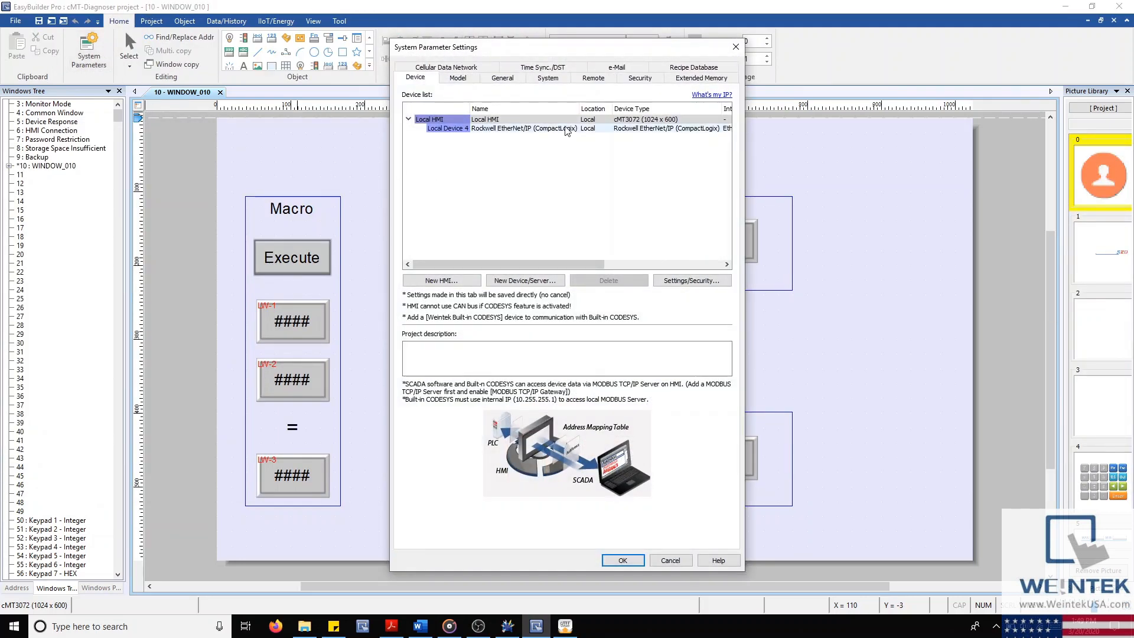
click(593, 78)
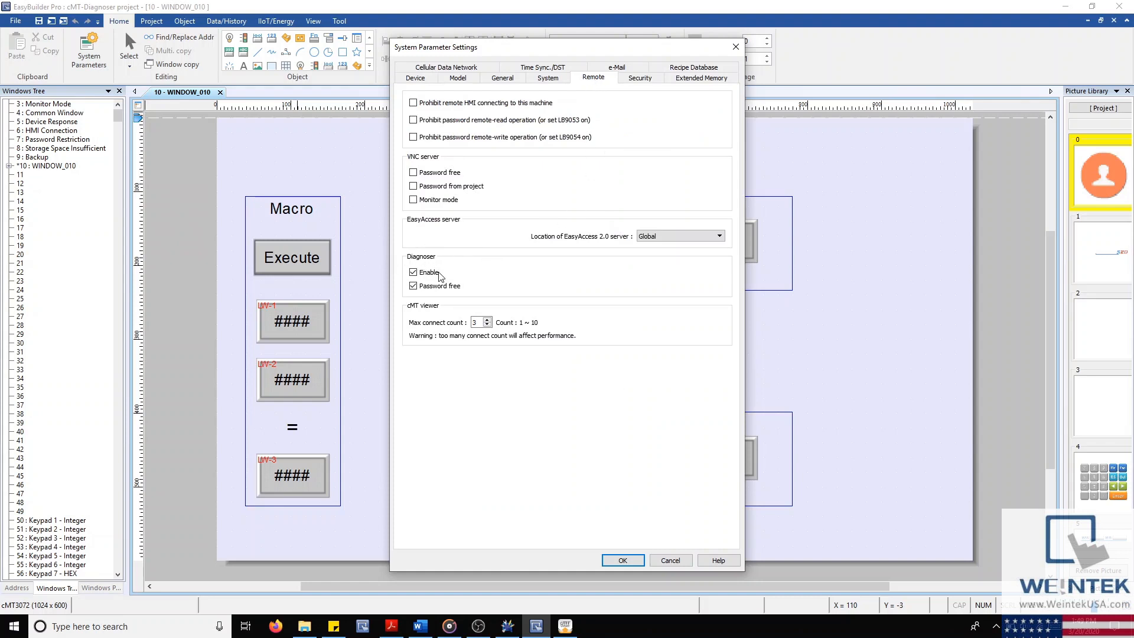
click(413, 287)
click(413, 287)
click(622, 560)
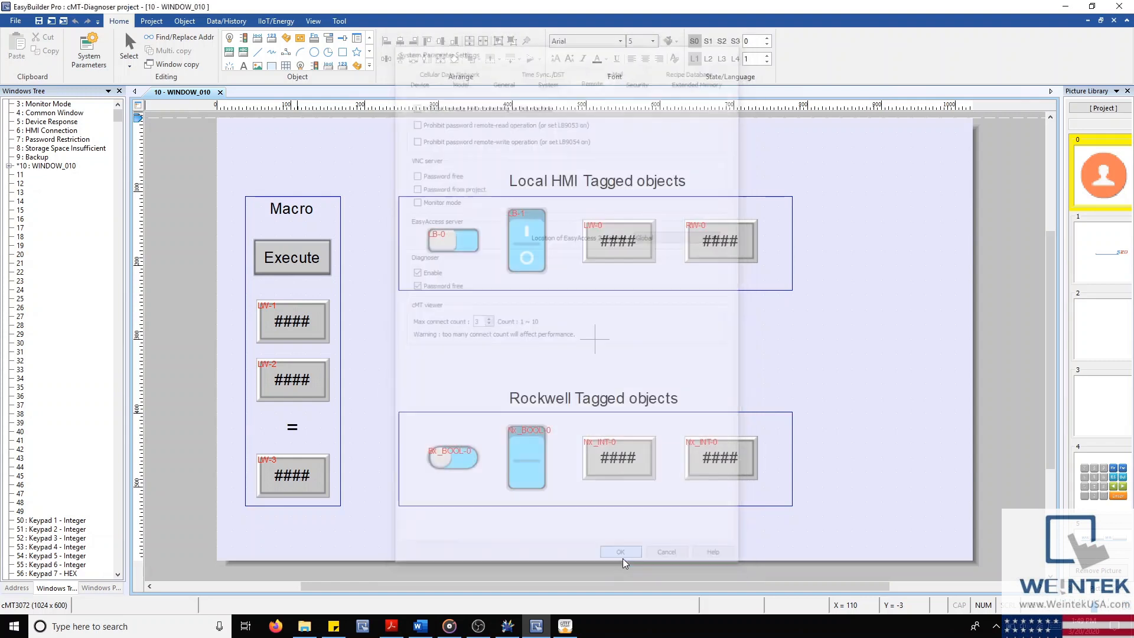
click(564, 626)
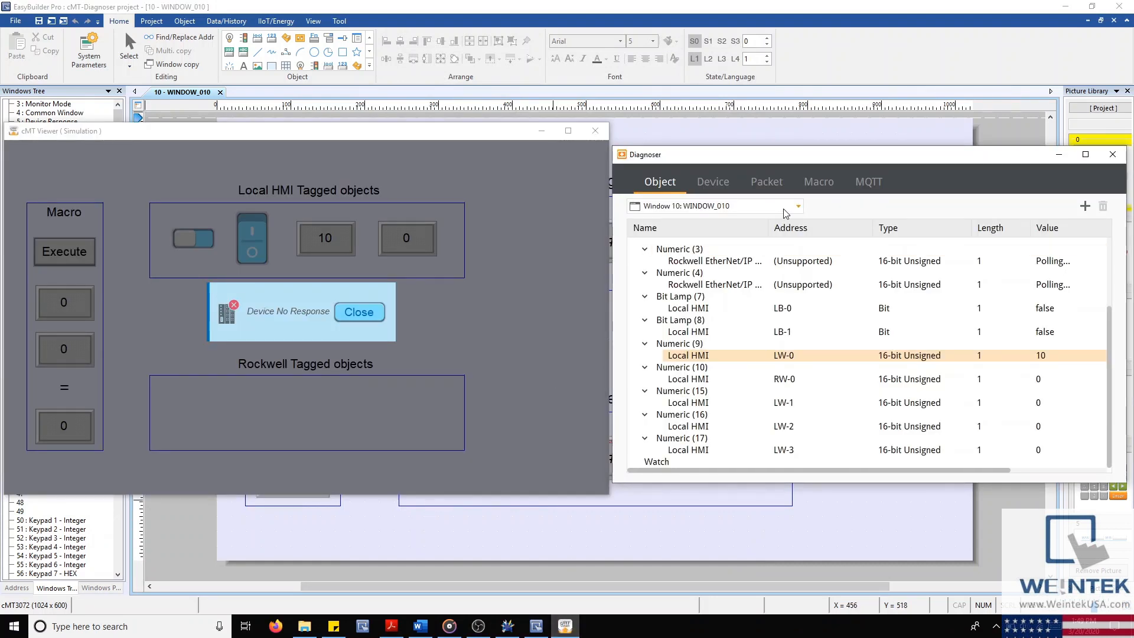
Step: Scroll WINDOW_010's object list to compare LW-0 at 10 with RW-0 and LW-1–LW-3 at 0
scroll(787, 213, down, 1)
scroll(787, 214, down, 3)
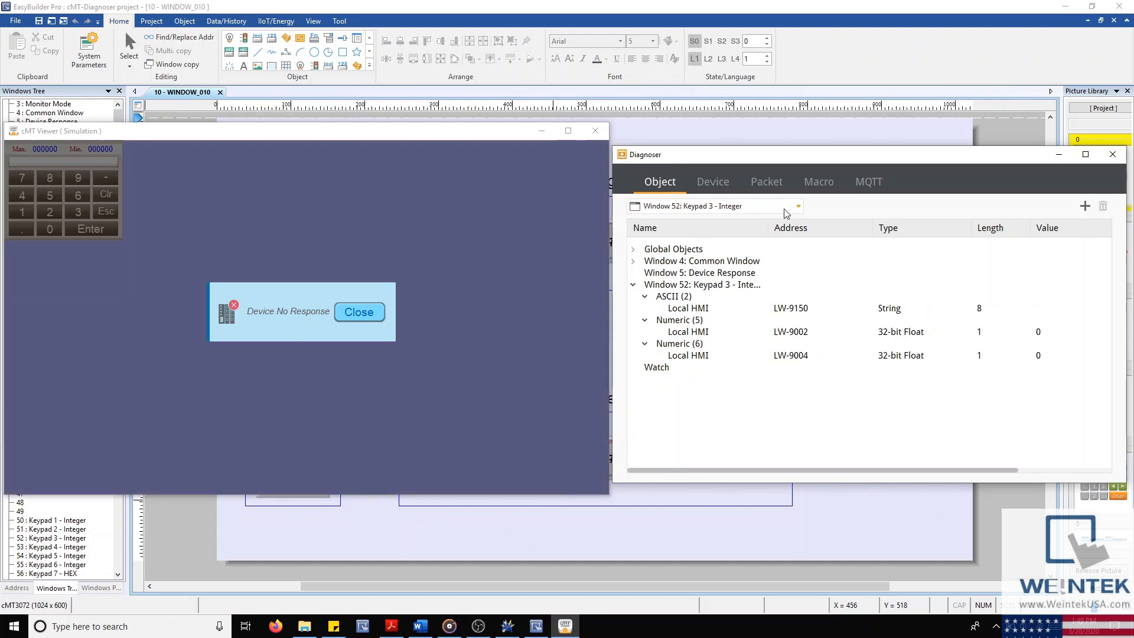
scroll(786, 213, down, 4)
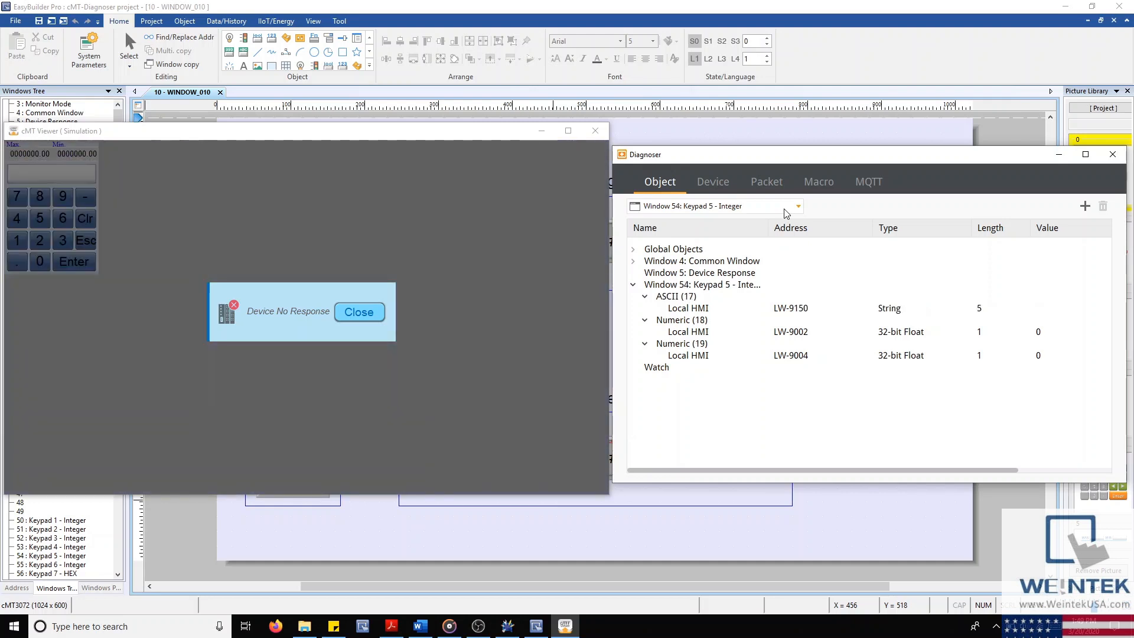
scroll(786, 213, down, 1)
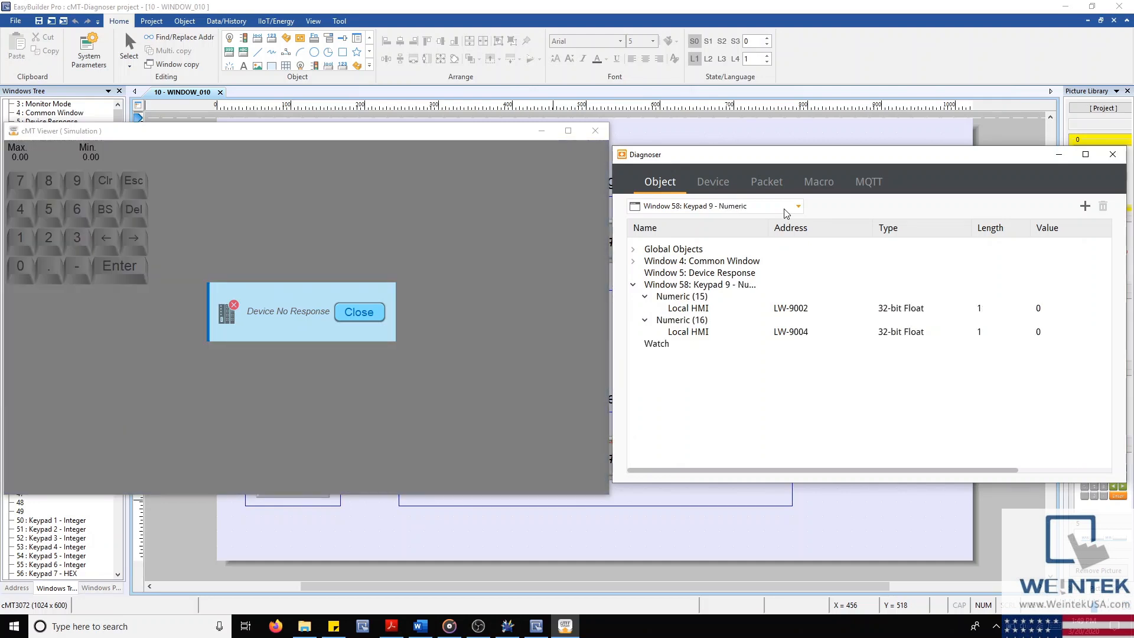
scroll(786, 213, up, 7)
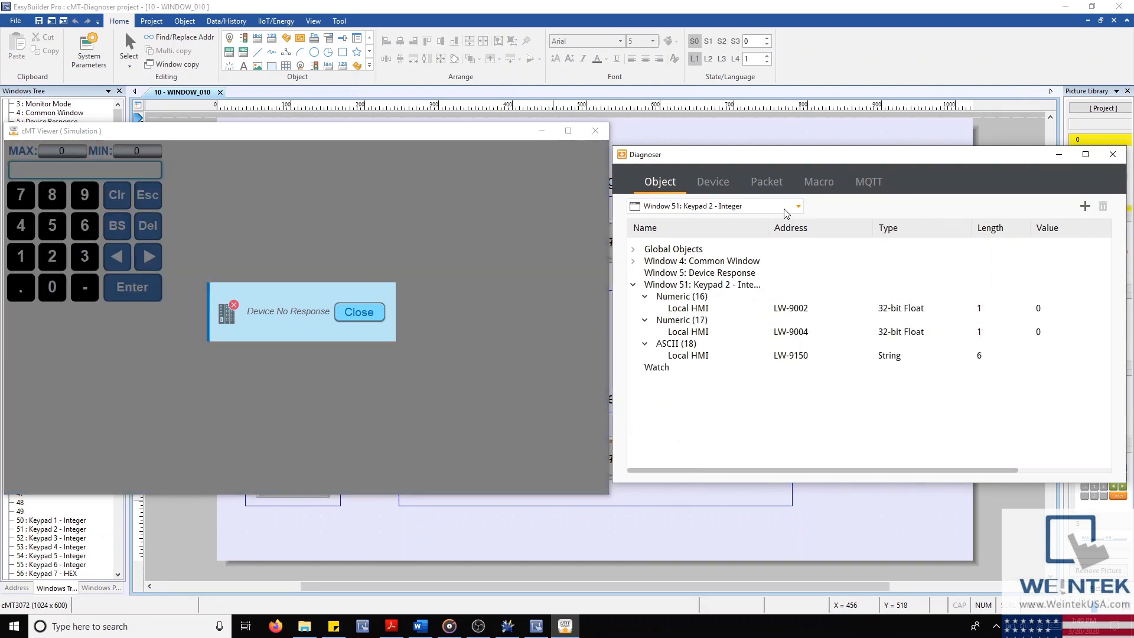
scroll(787, 213, up, 2)
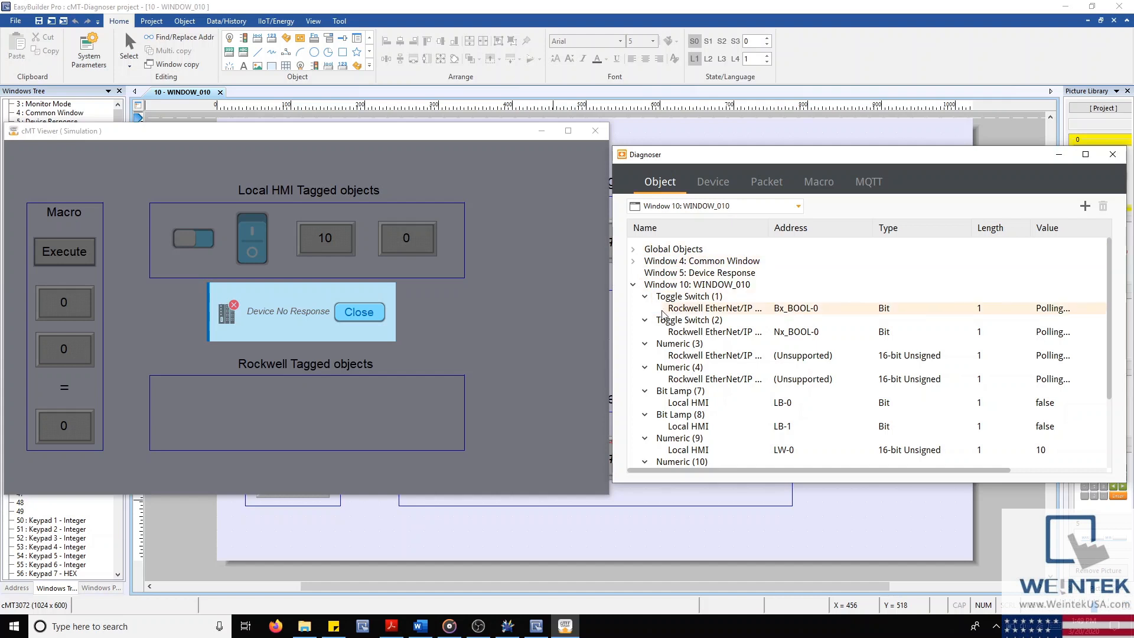
scroll(671, 317, down, 2)
scroll(671, 318, down, 1)
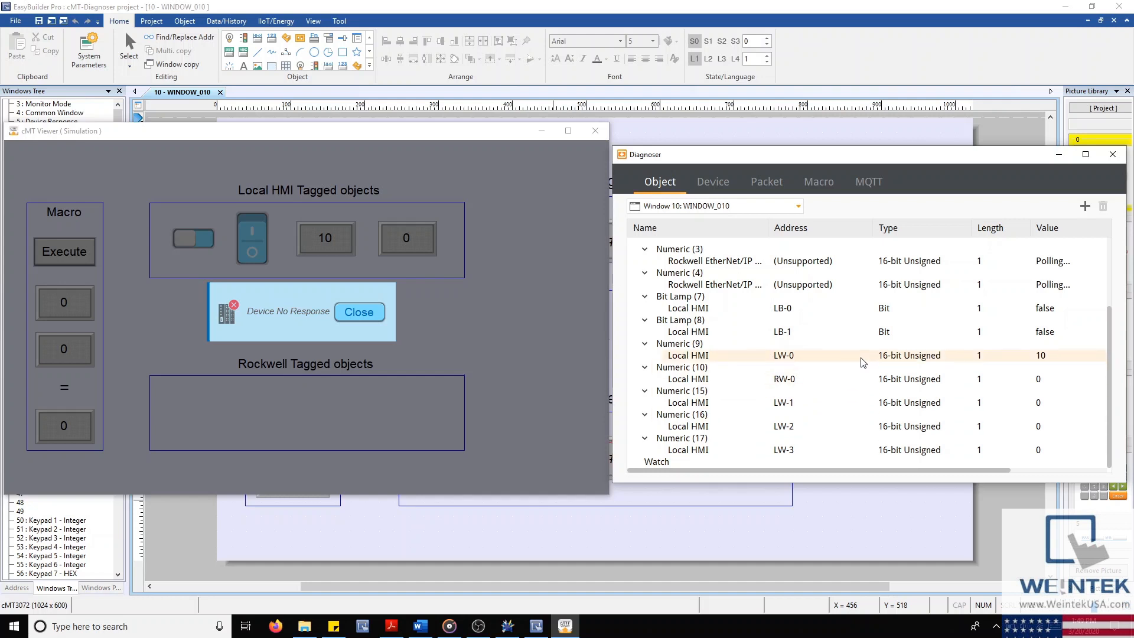
scroll(861, 348, up, 2)
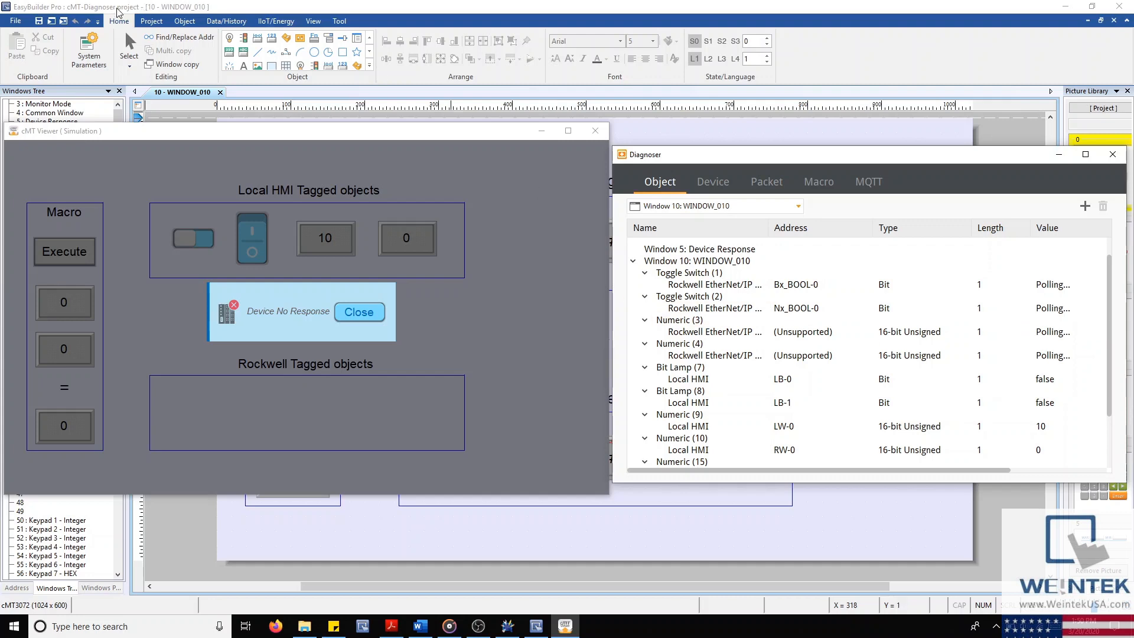
Step: Confirm Local Device 4 is Rockwell EtherNet/IP (CompactLogix) in System Parameters, then close it
click(90, 47)
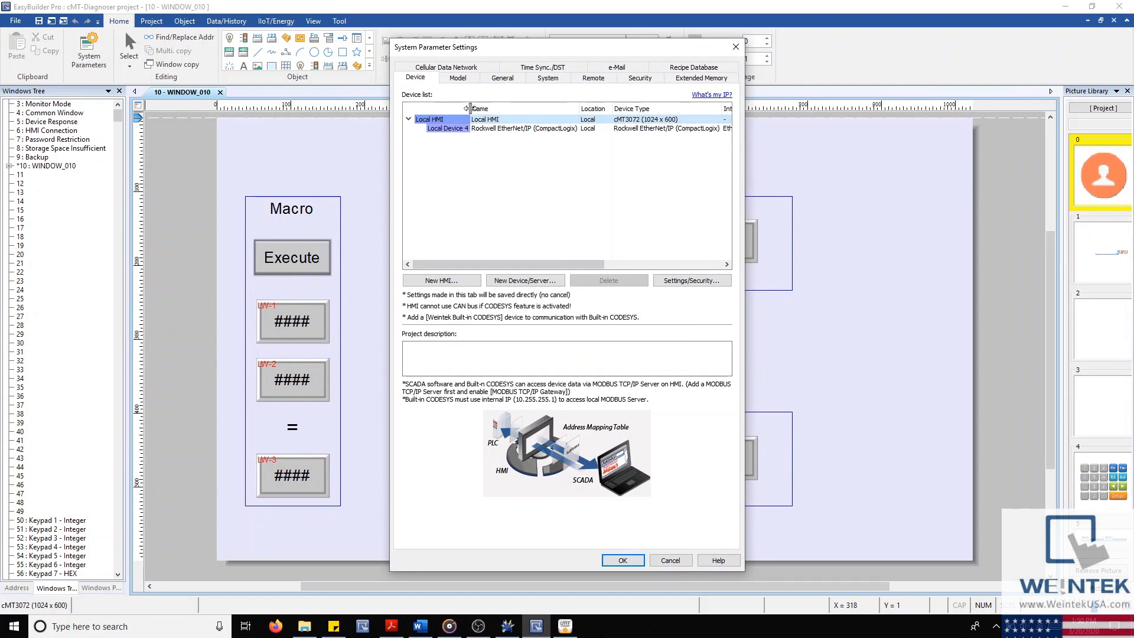
double_click(471, 108)
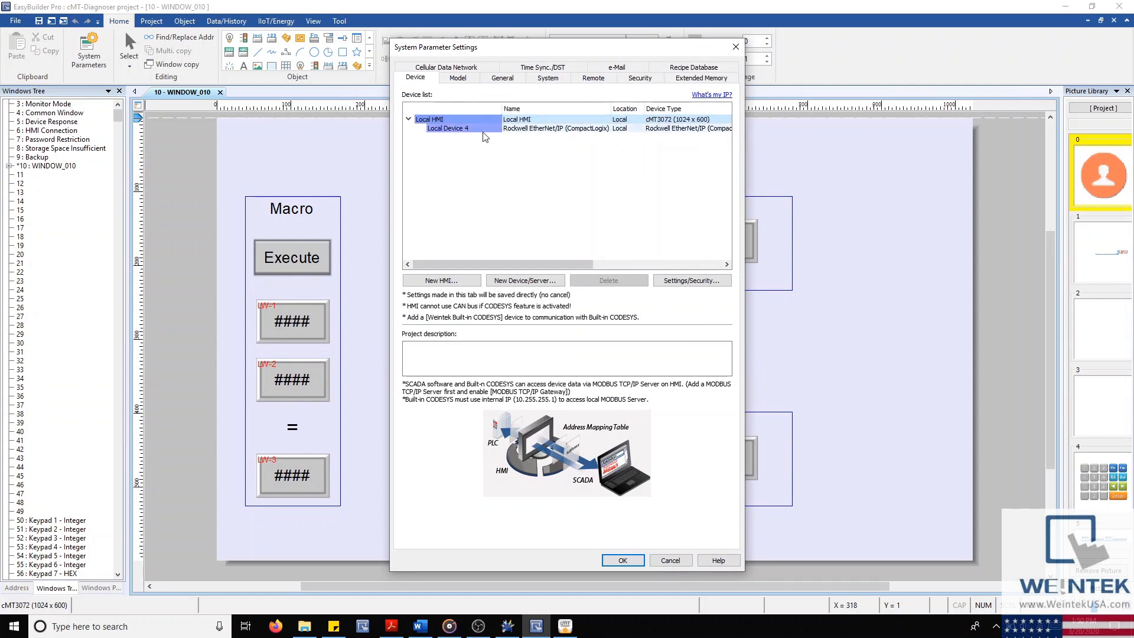
click(480, 129)
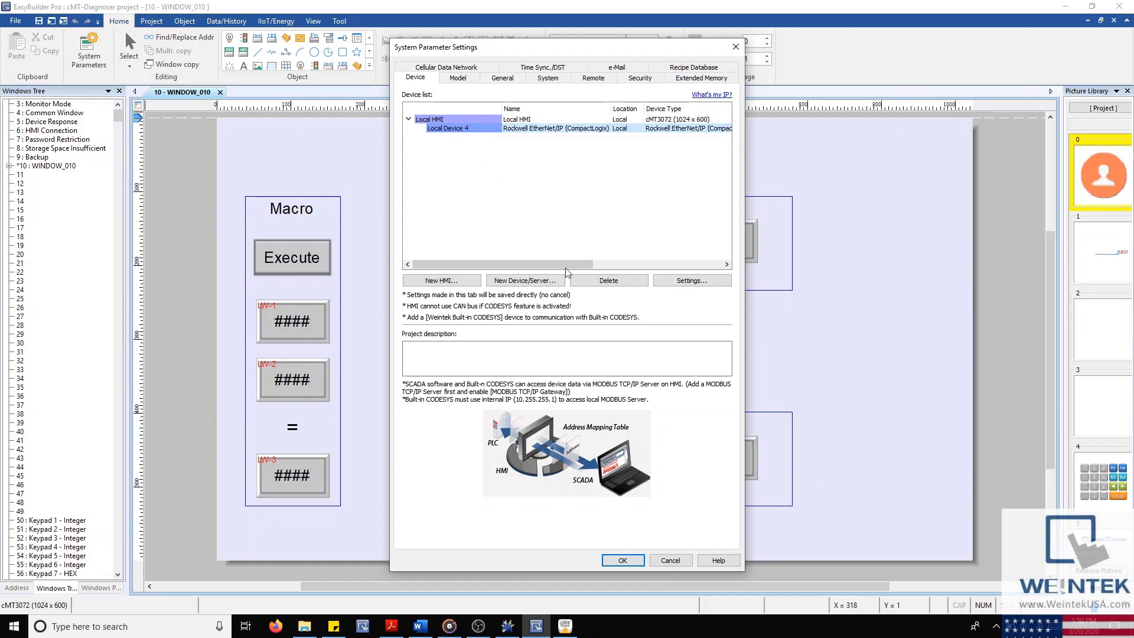
click(622, 560)
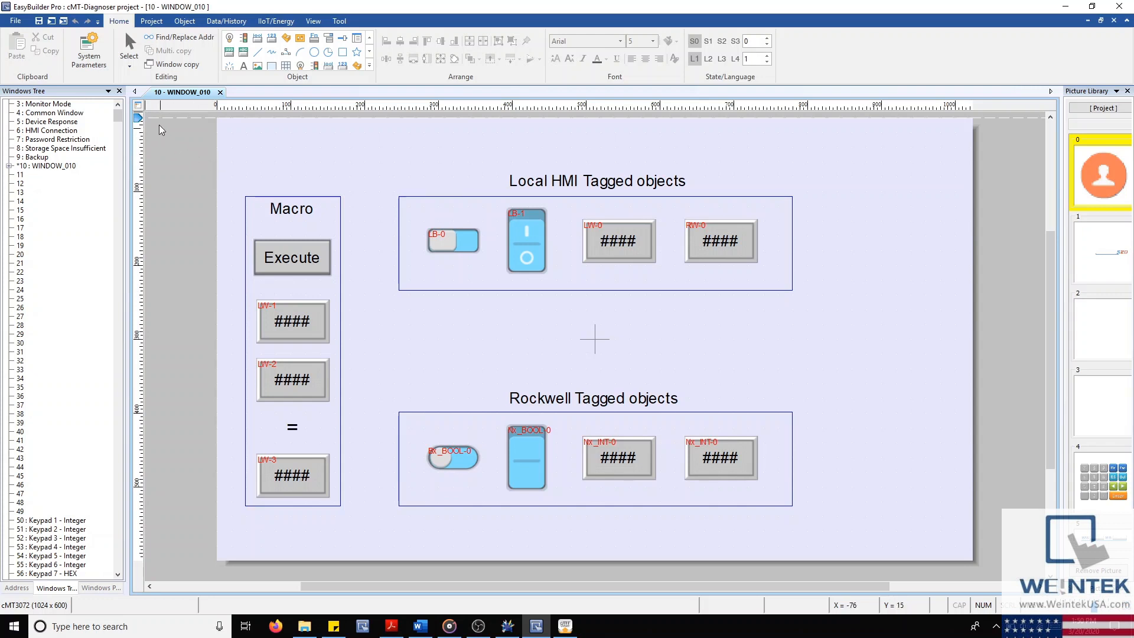
Step: Open the Address tag library and search the system tags for 'Devi'
click(152, 21)
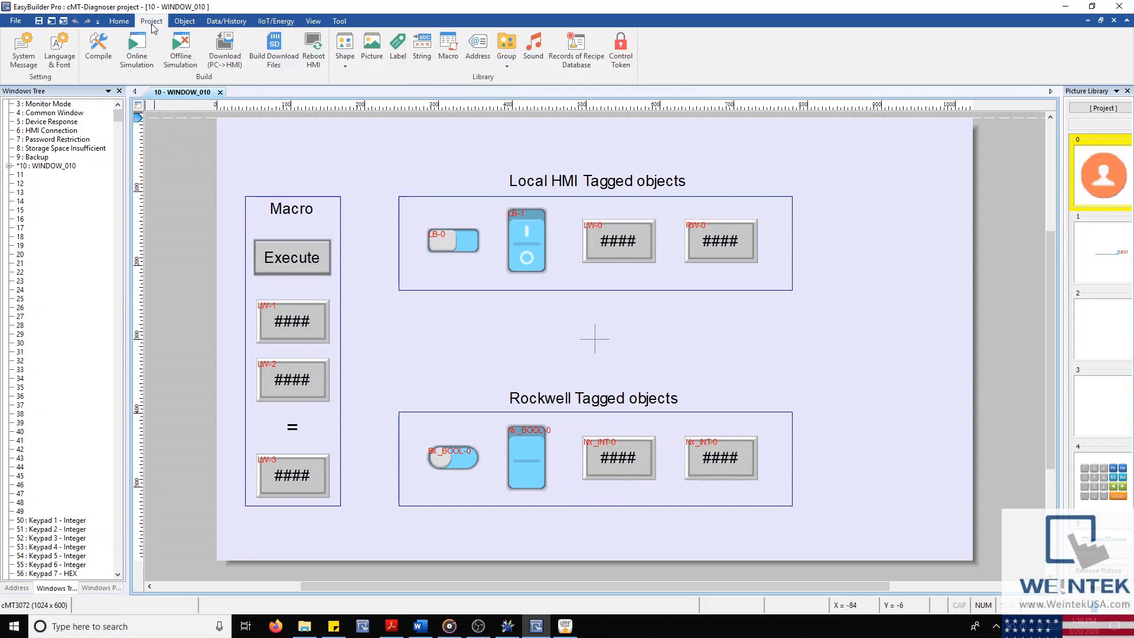
click(483, 44)
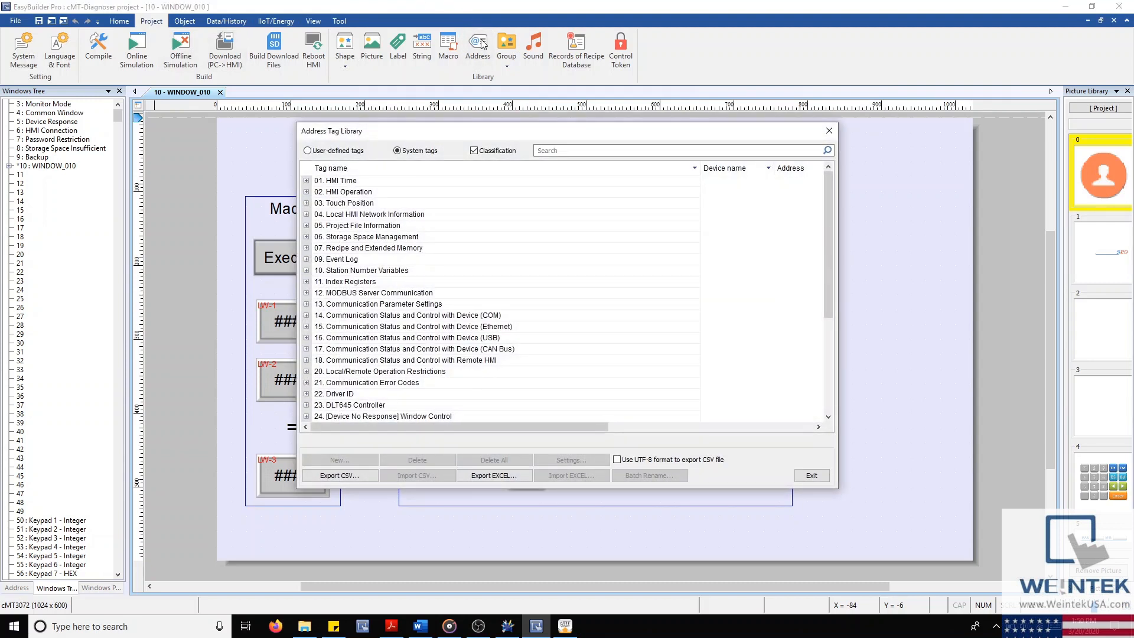
click(570, 151)
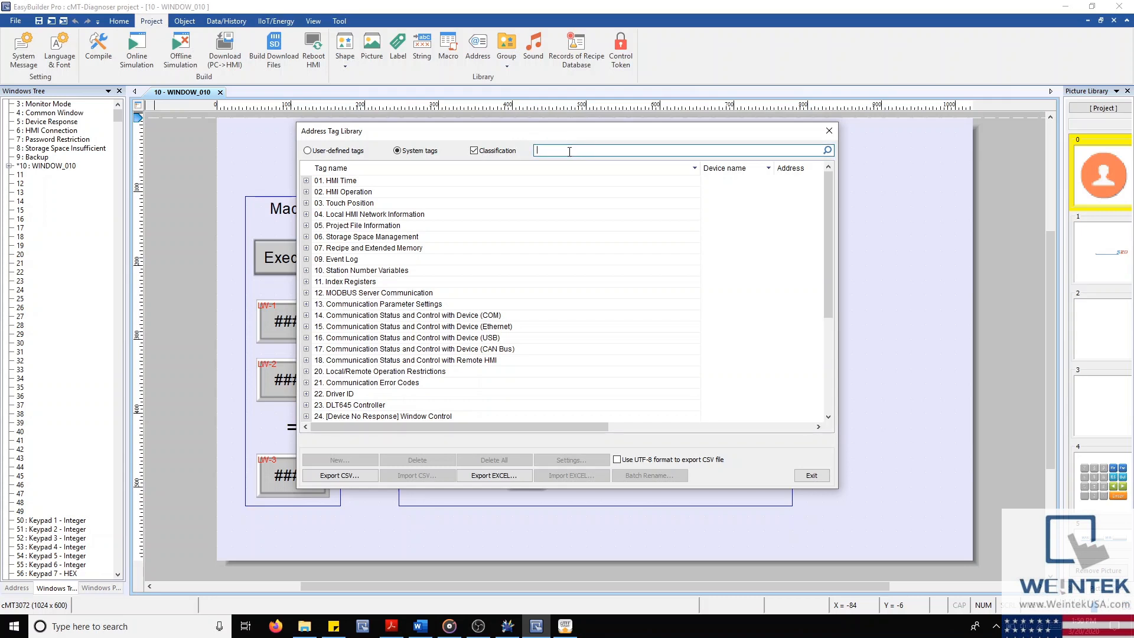
text(Device)
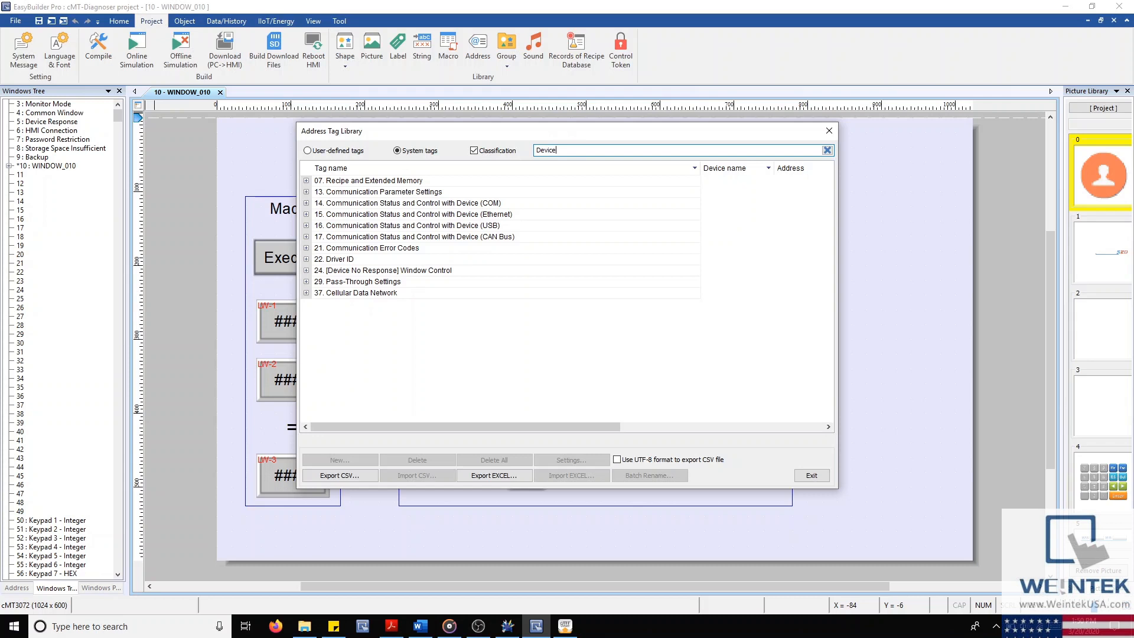
click(474, 152)
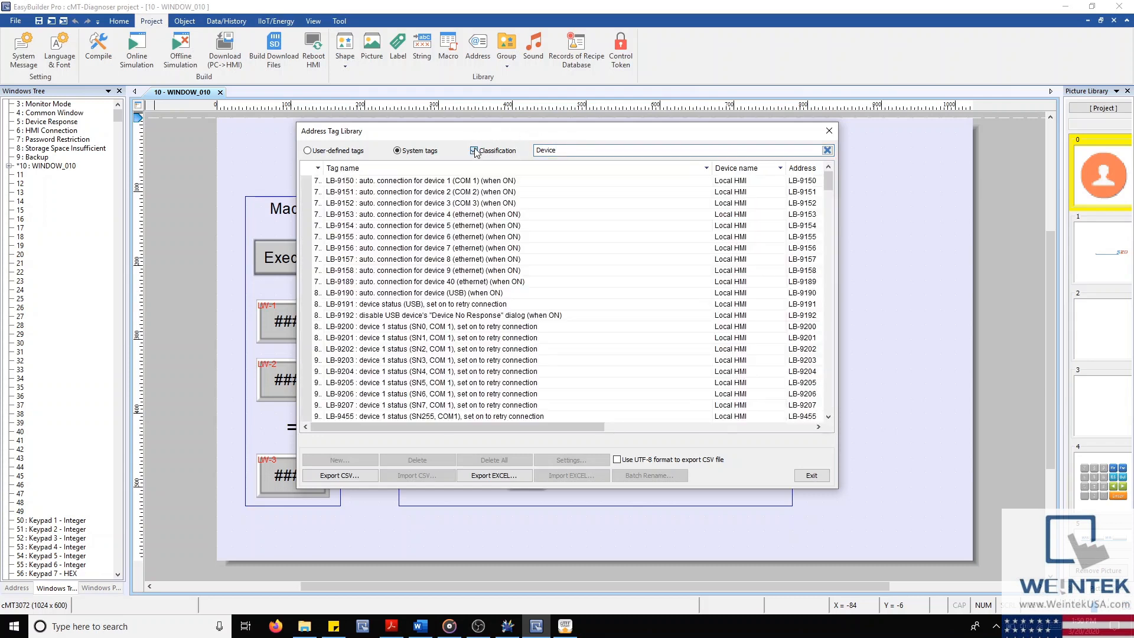
click(474, 151)
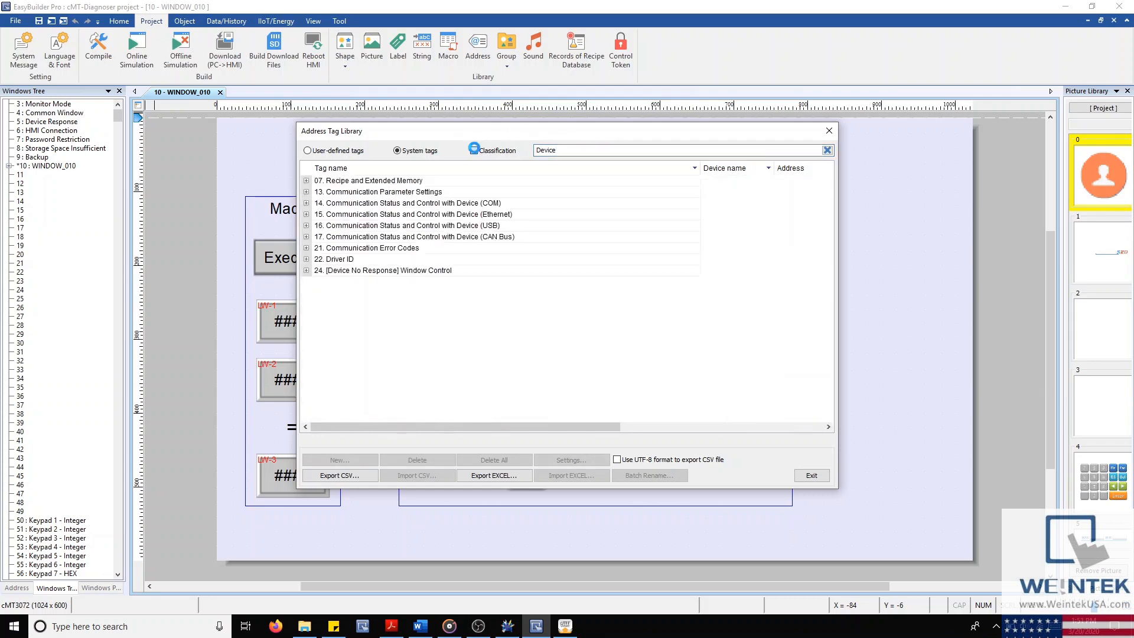
Step: Inspect the Ethernet communication status group, including device 4's reconnect tag LB-10070
click(328, 217)
click(307, 214)
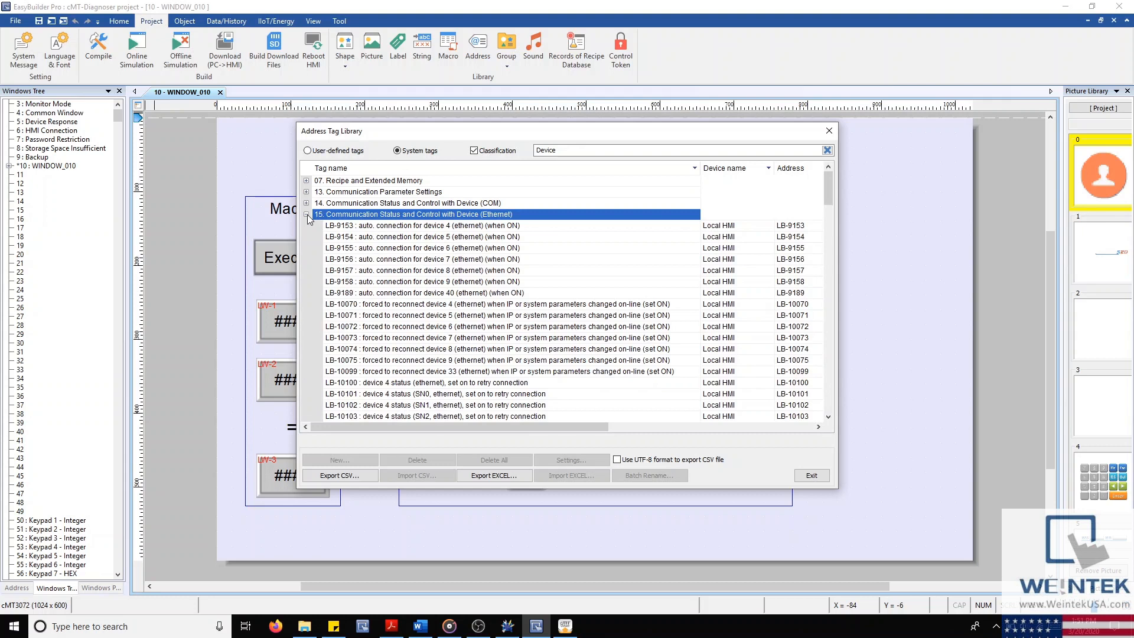
scroll(383, 249, down, 2)
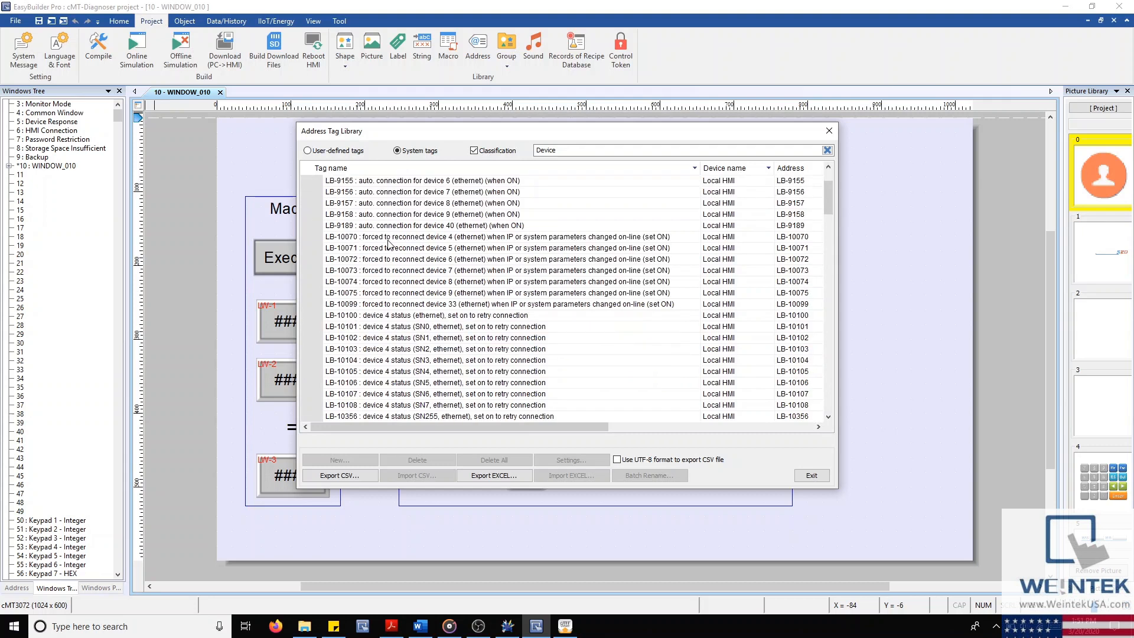
click(451, 238)
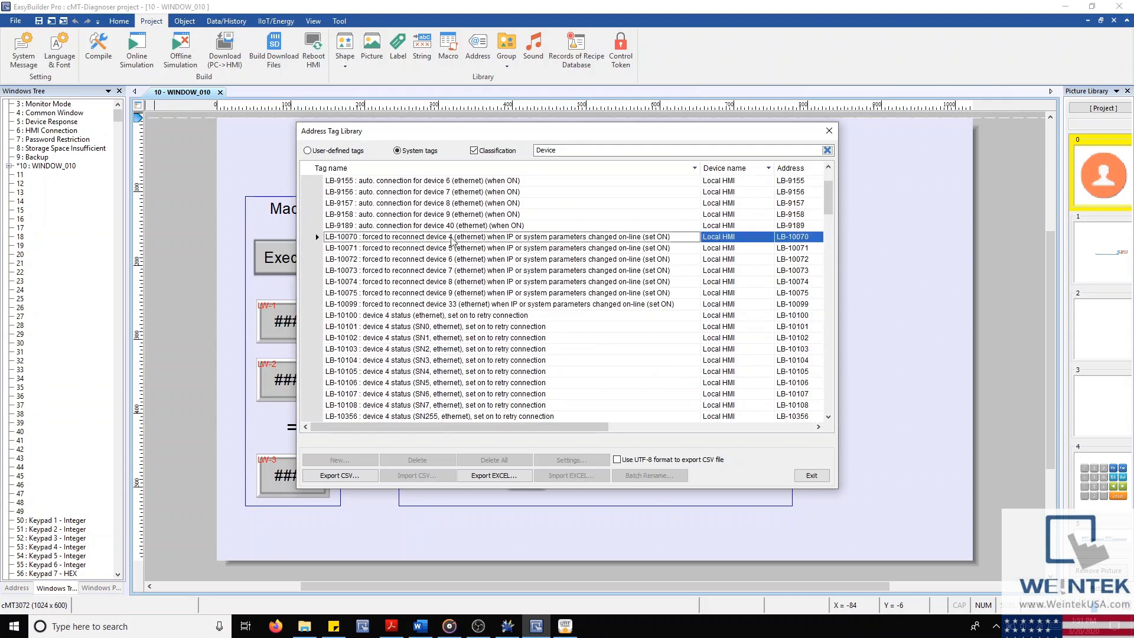
scroll(384, 253, up, 2)
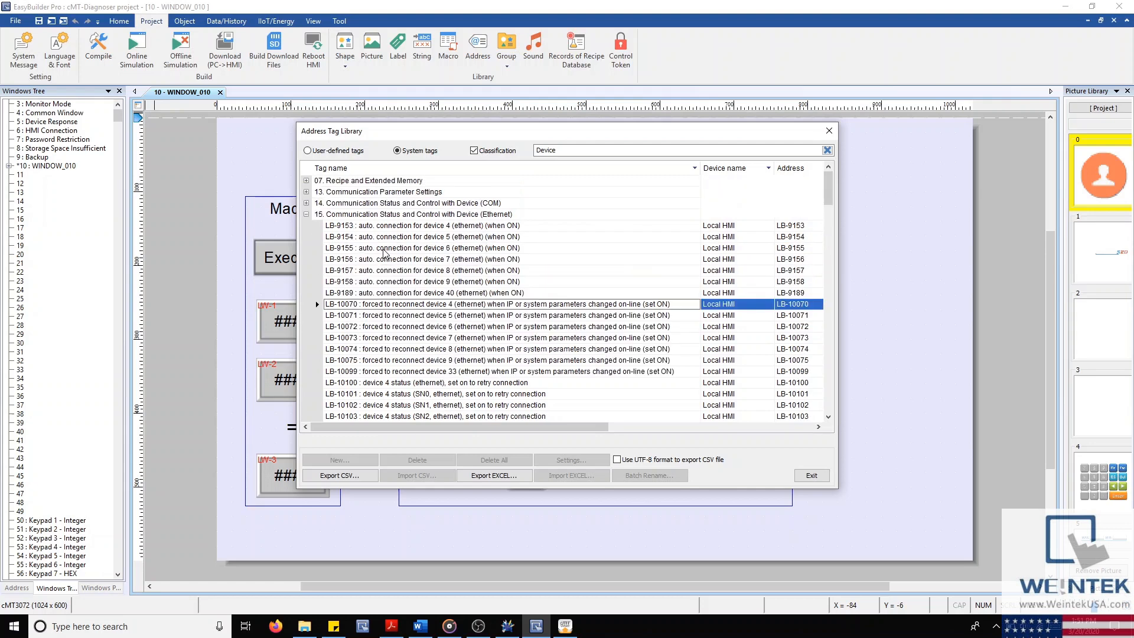
Step: Select device 4's error code tag LW-9403 under Communication Error Codes and return to the simulation
click(307, 215)
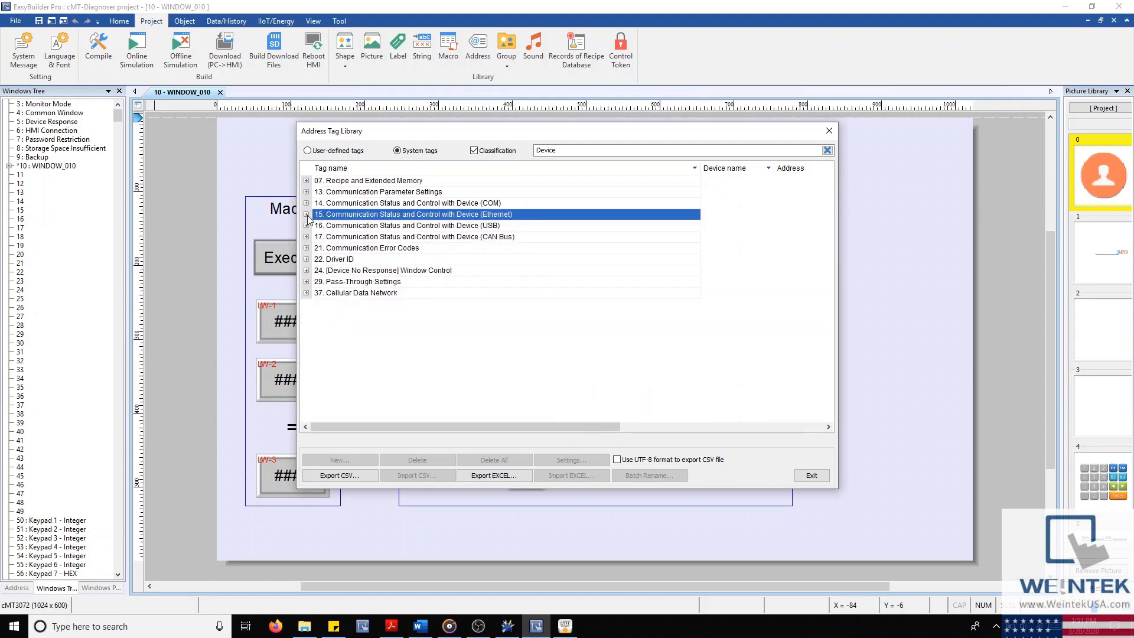
click(307, 248)
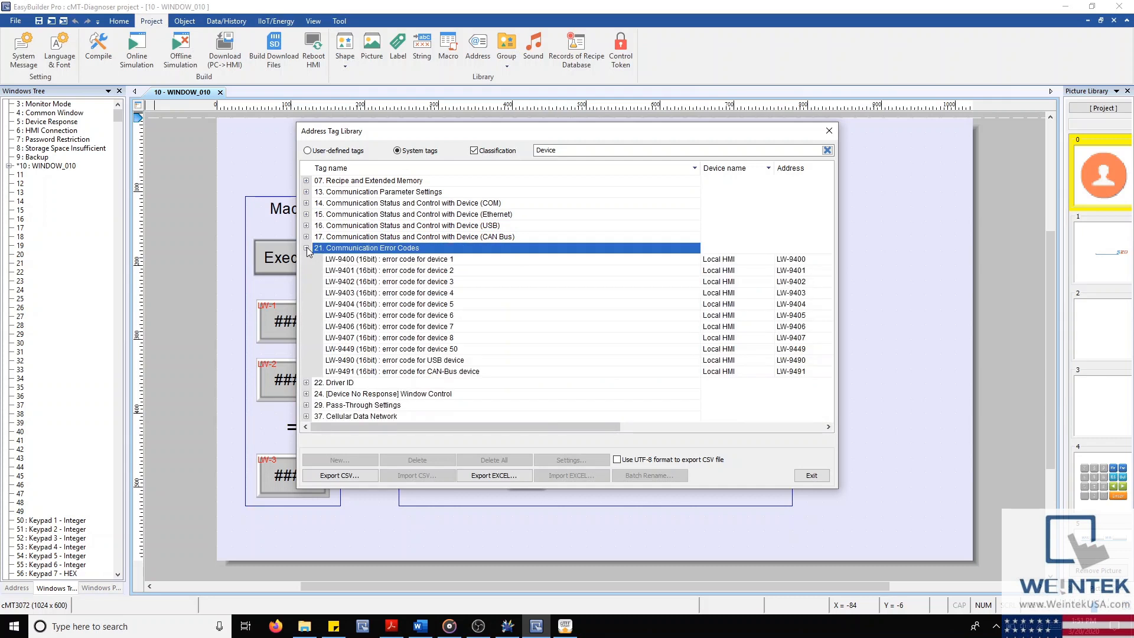
click(466, 294)
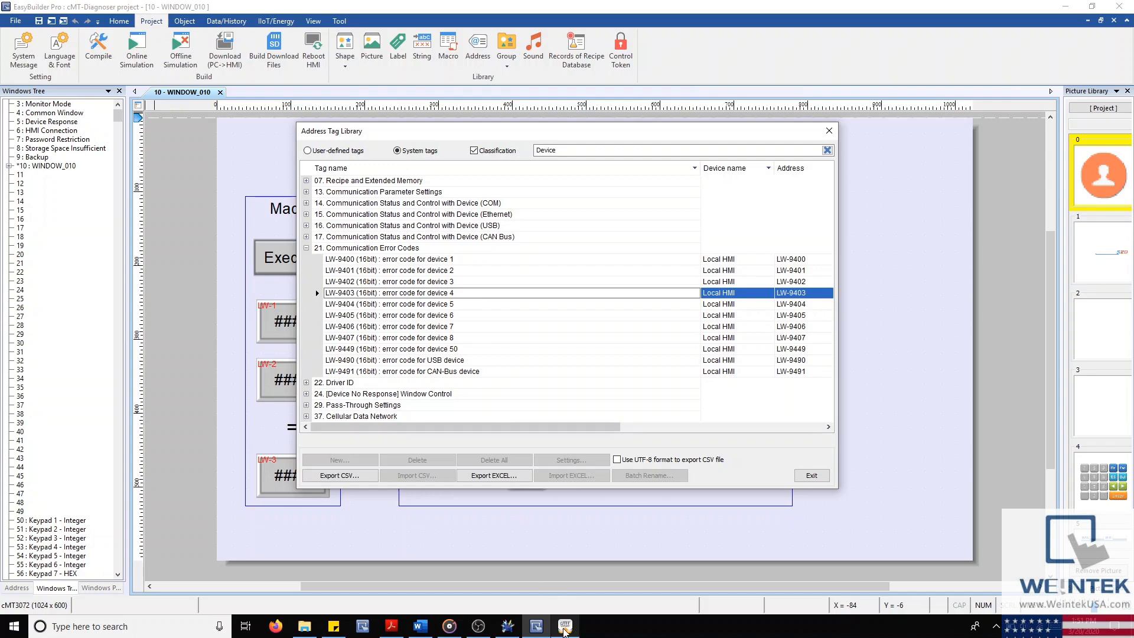
mouse_move(564, 631)
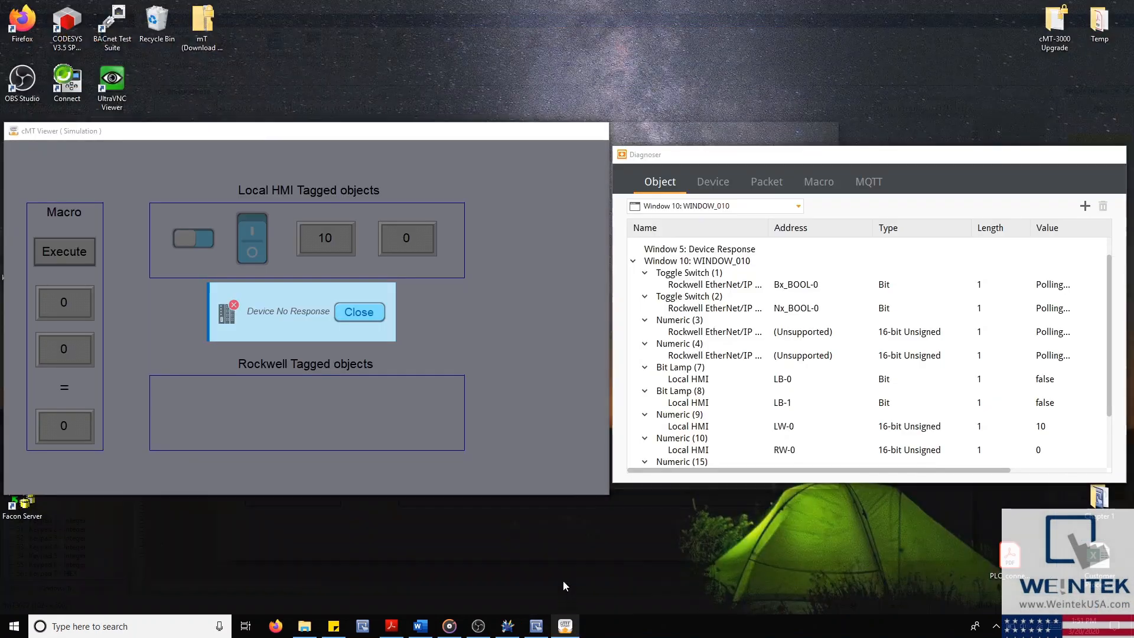
click(562, 590)
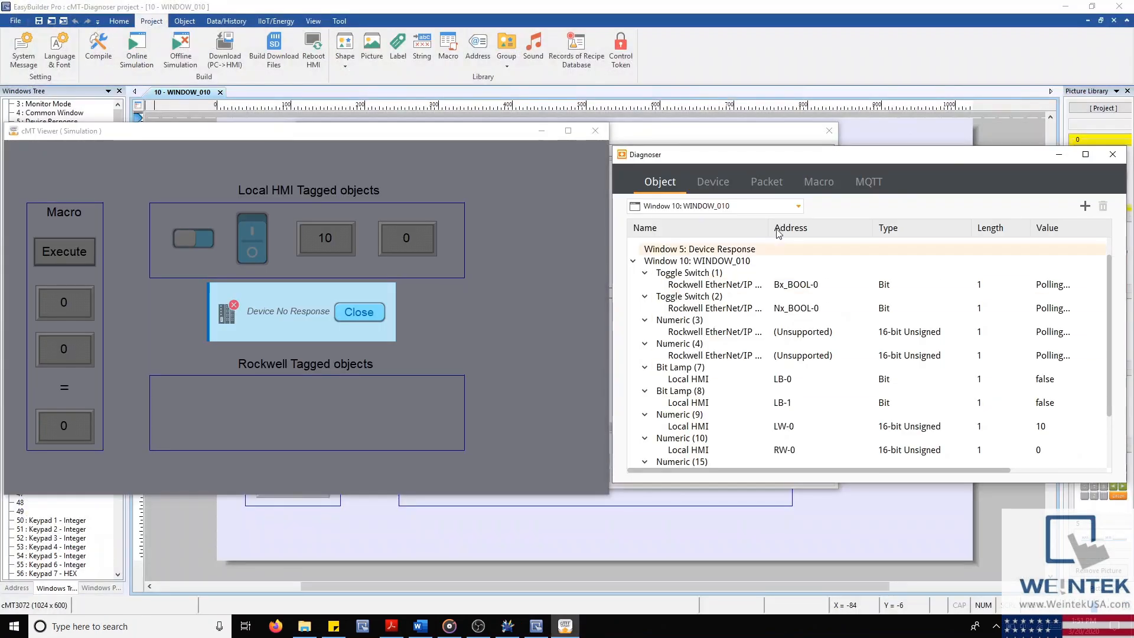
Step: Watch Local HMI word LW-9403 in Diagnoser, showing value 9, and bring up the manual
click(1084, 206)
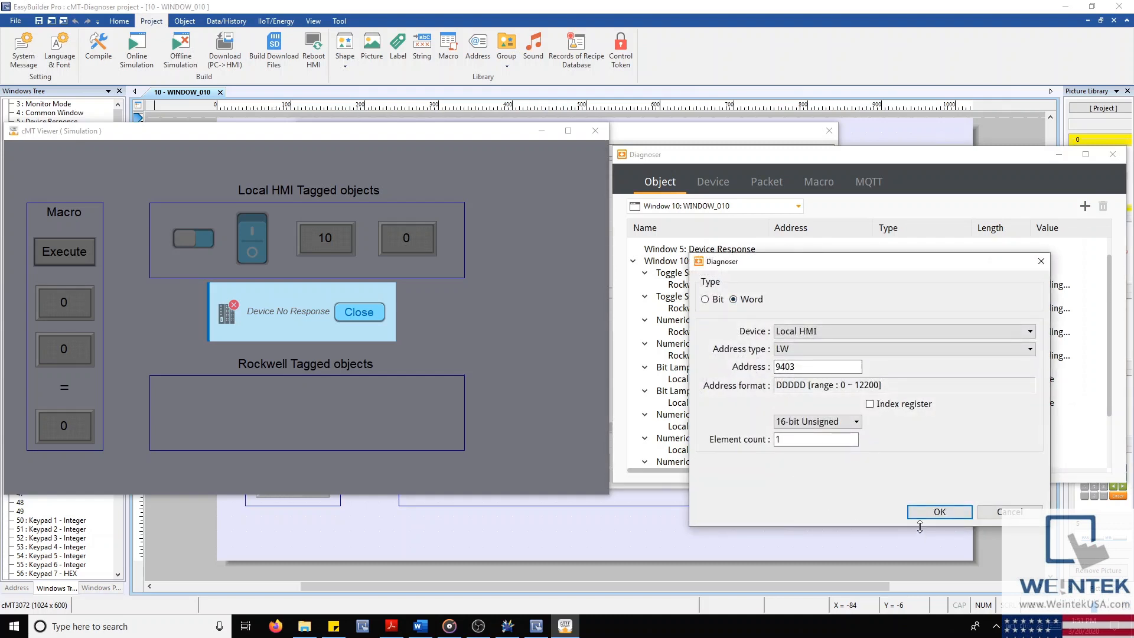
click(939, 512)
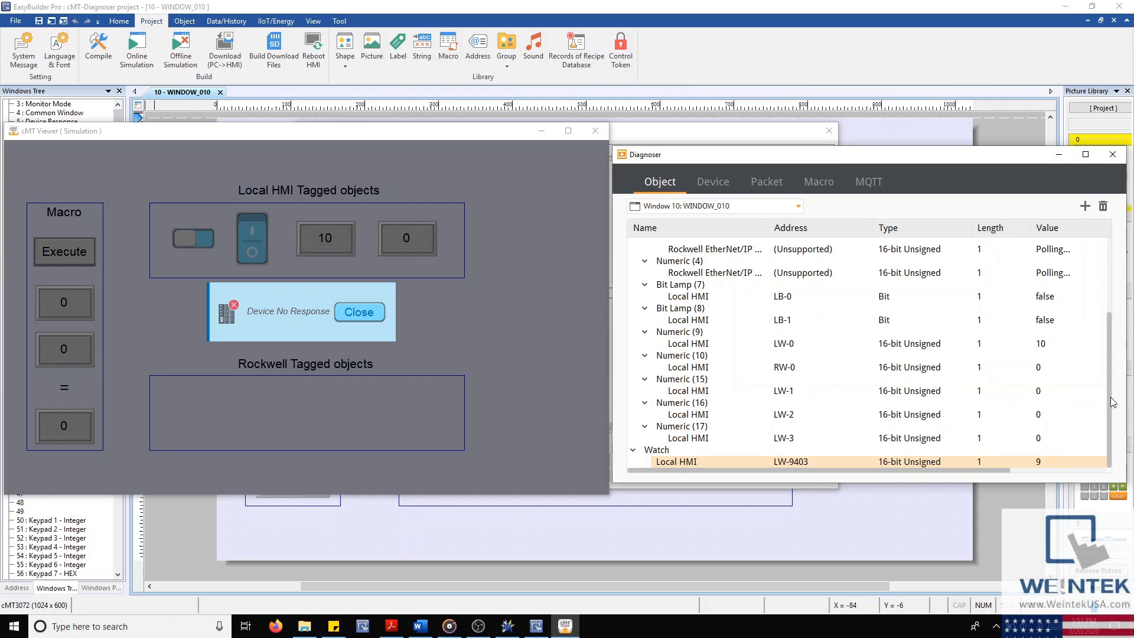
click(1043, 470)
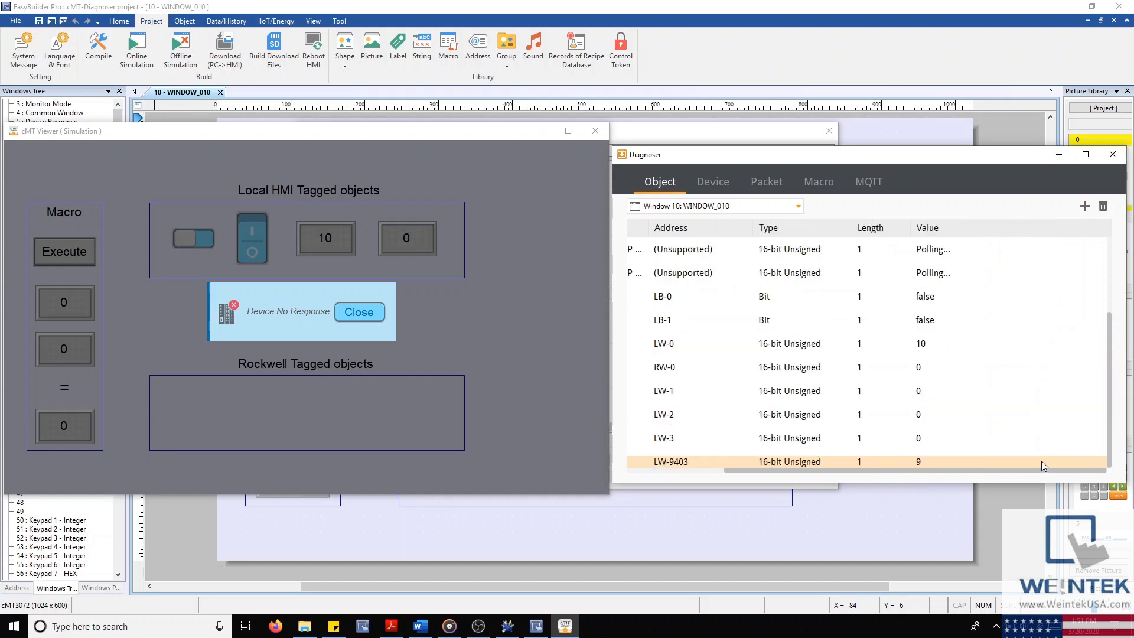
drag(919, 471, 616, 501)
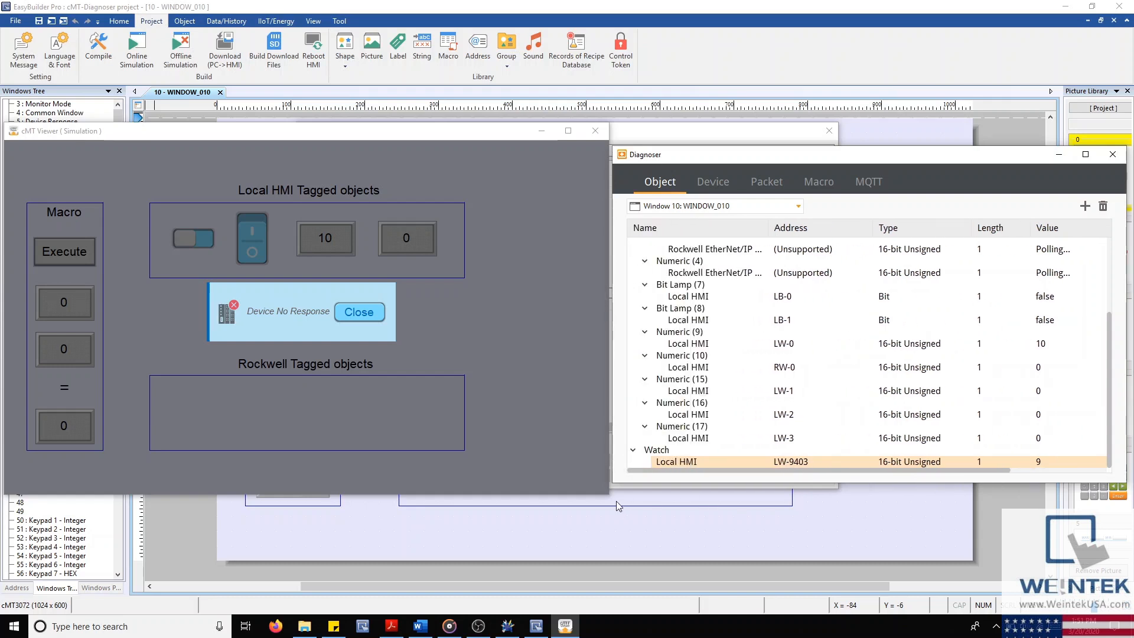
click(393, 628)
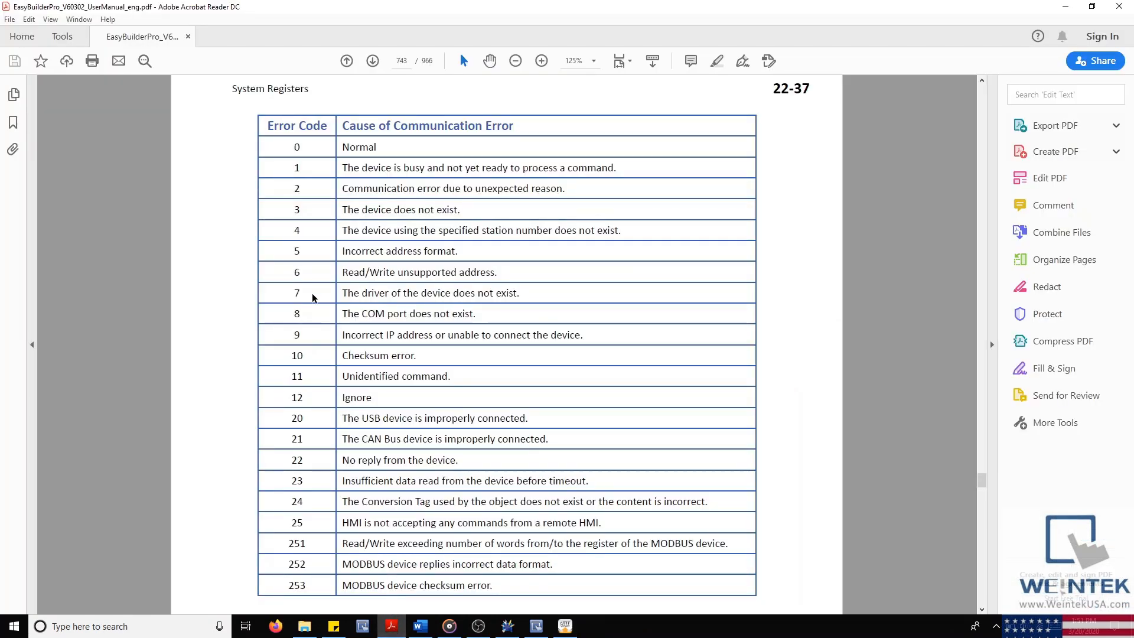
Step: In the manual, highlight LW-9403 (PLC 4 error code) and error code 9's meaning on page 743
drag(342, 335, 585, 335)
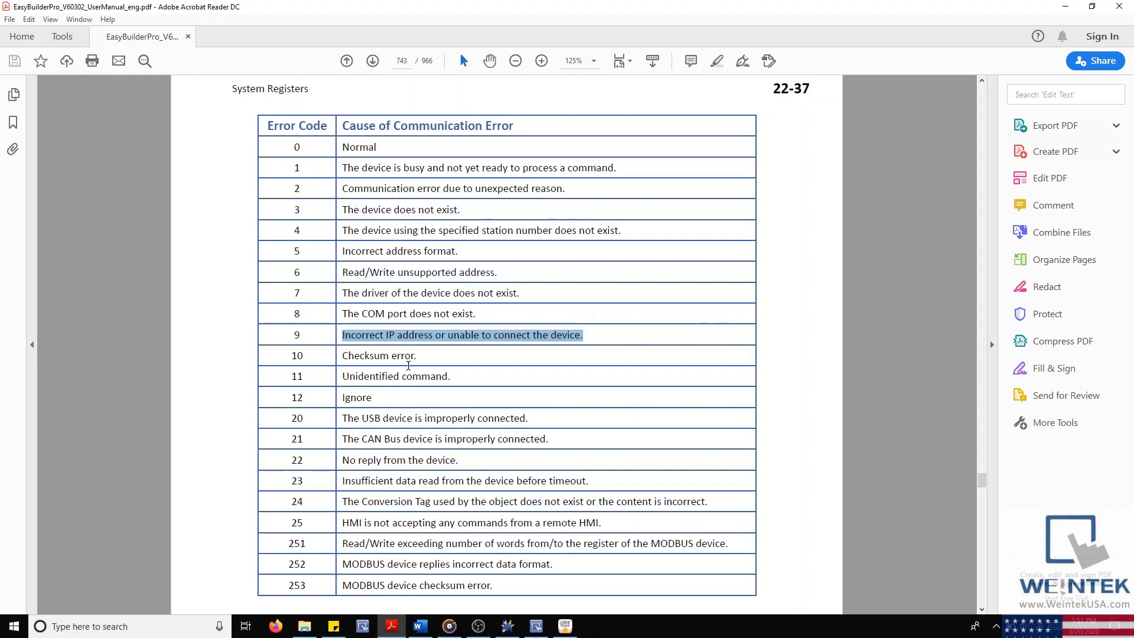
scroll(281, 329, up, 10)
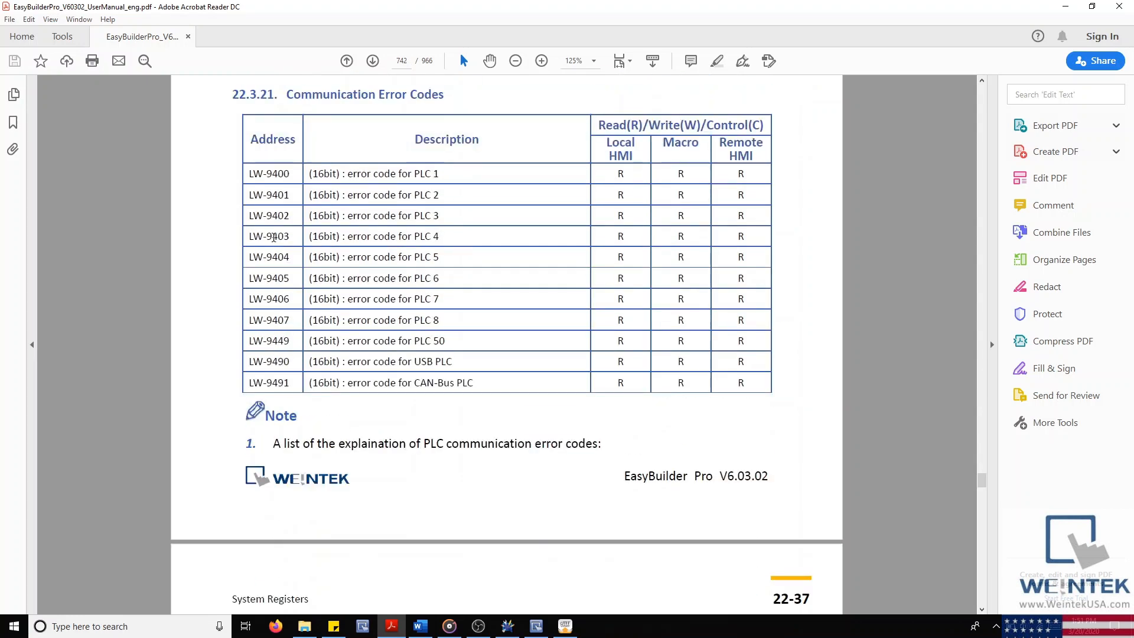
drag(312, 236, 445, 242)
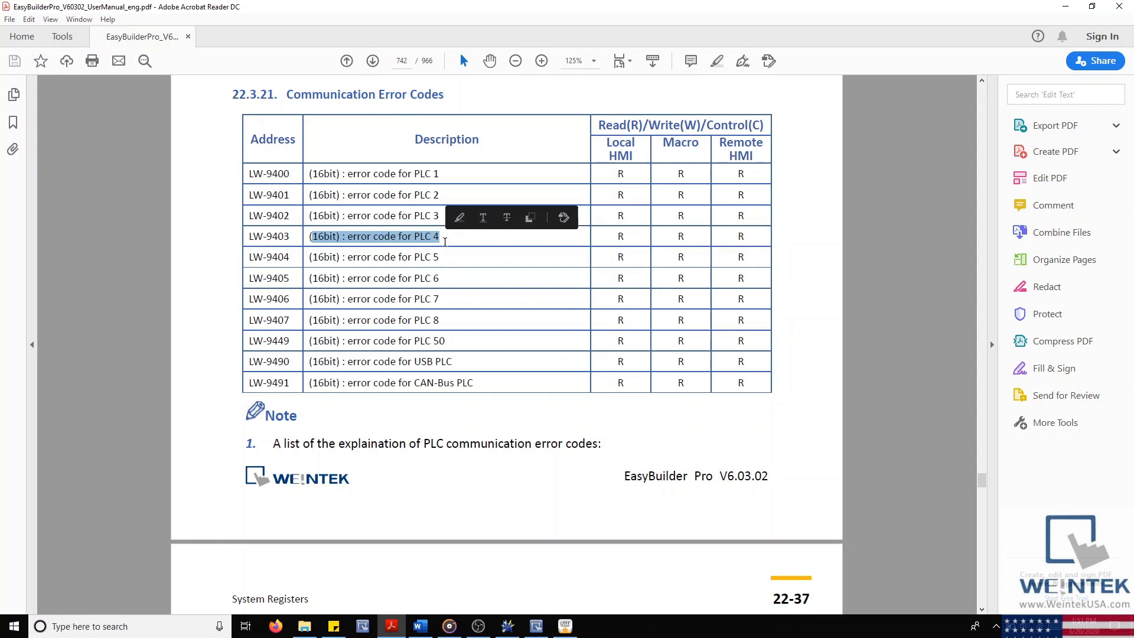
drag(249, 237, 293, 239)
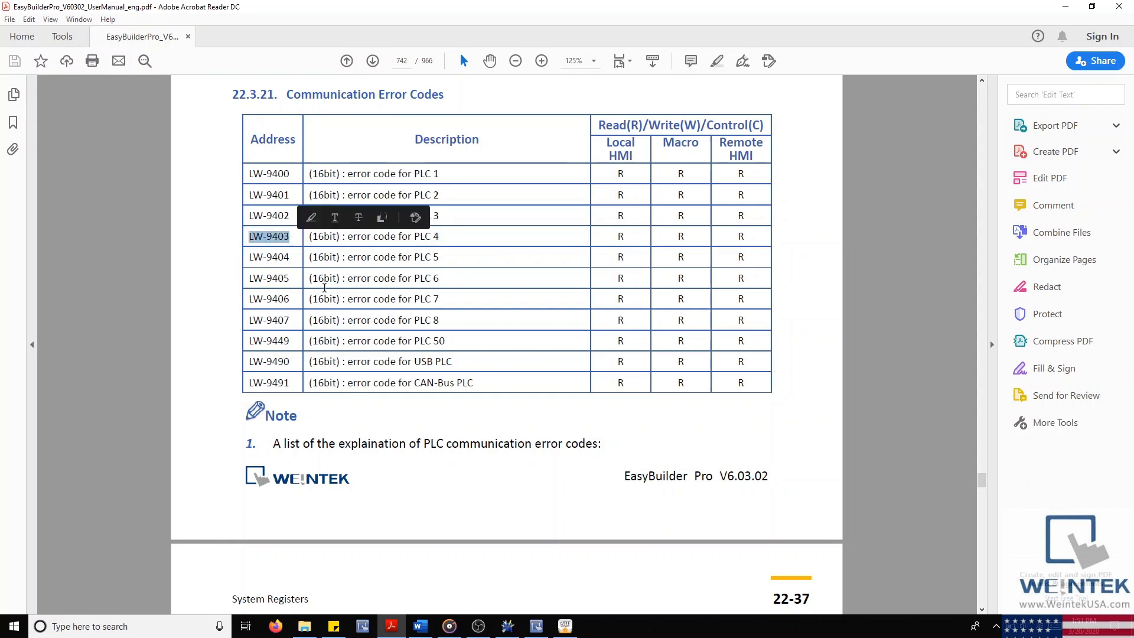
scroll(481, 443, down, 8)
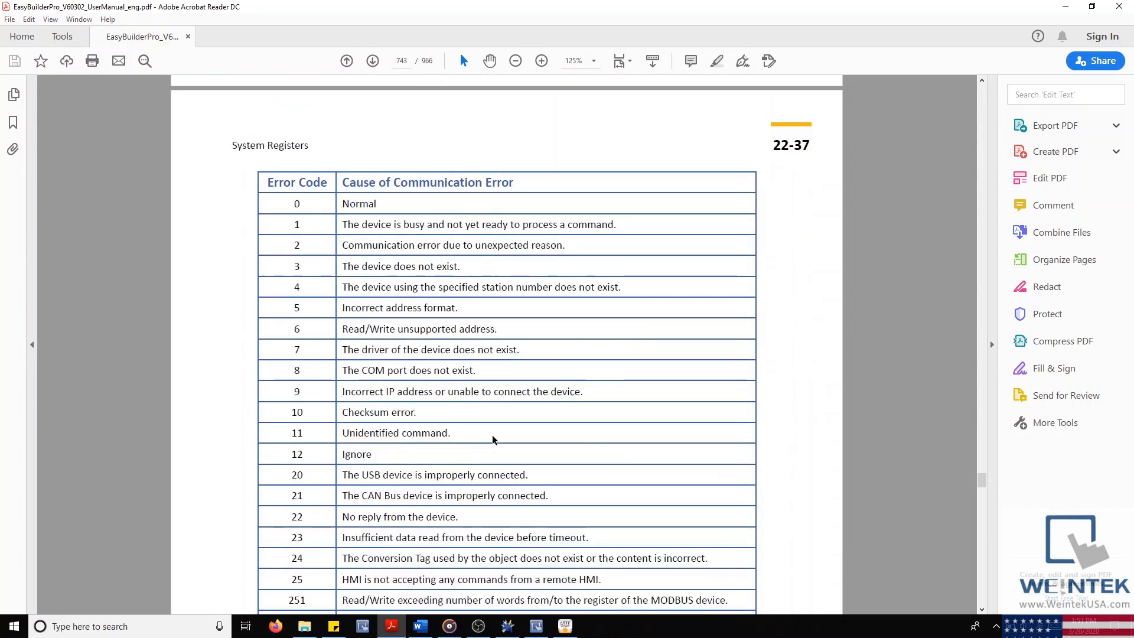
double_click(297, 392)
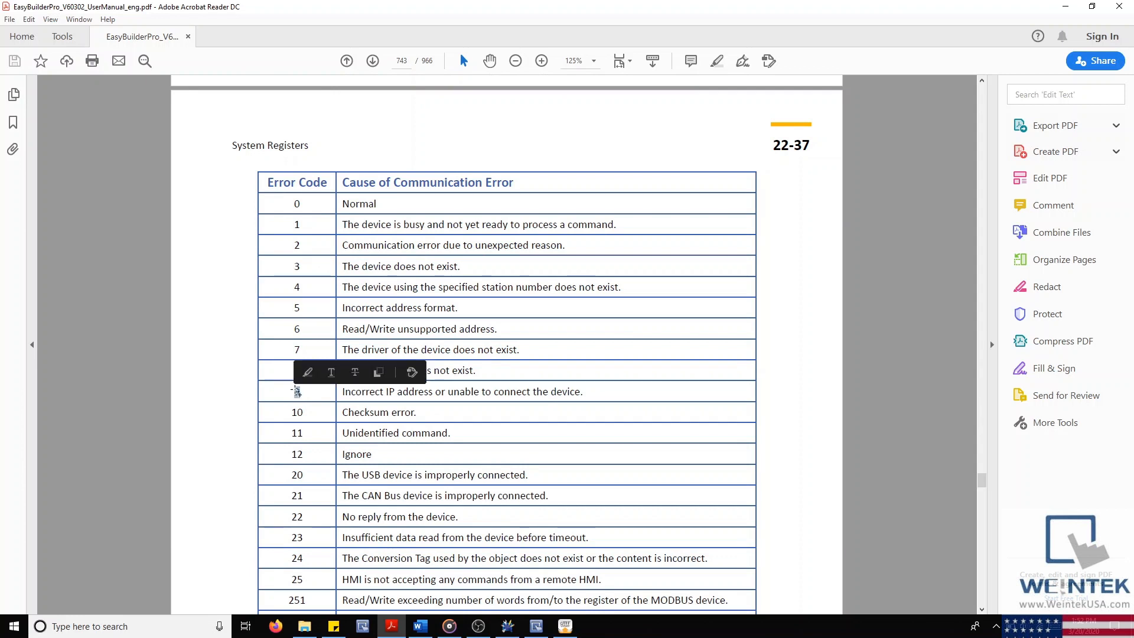
click(336, 392)
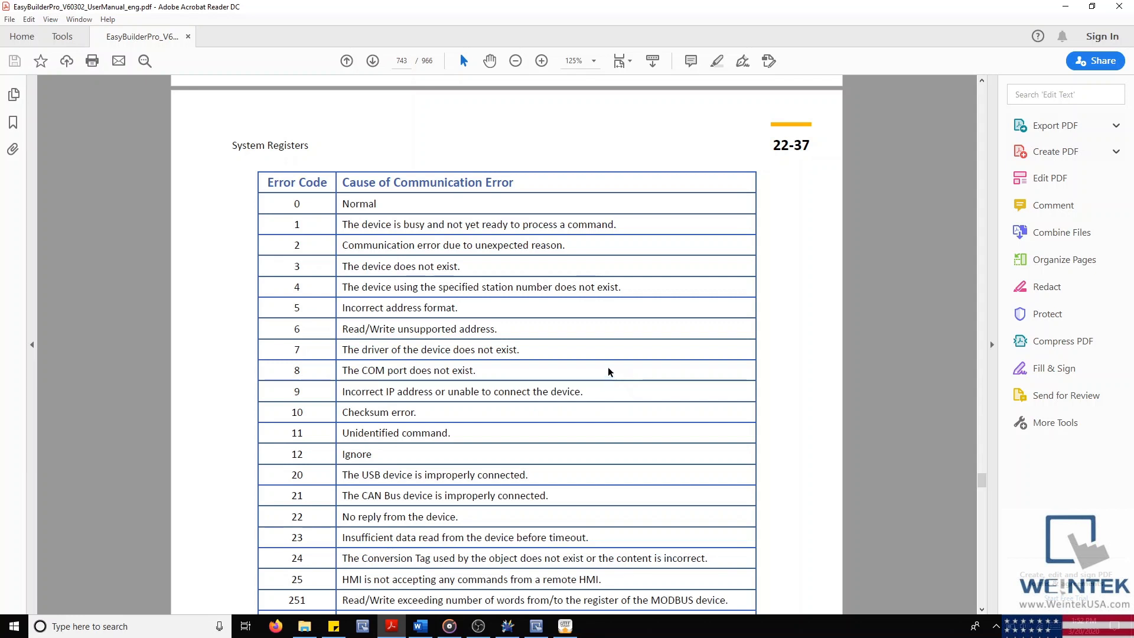
Step: Minimize the manual and check the Object view with WINDOW_010 as the inspected window
click(1064, 6)
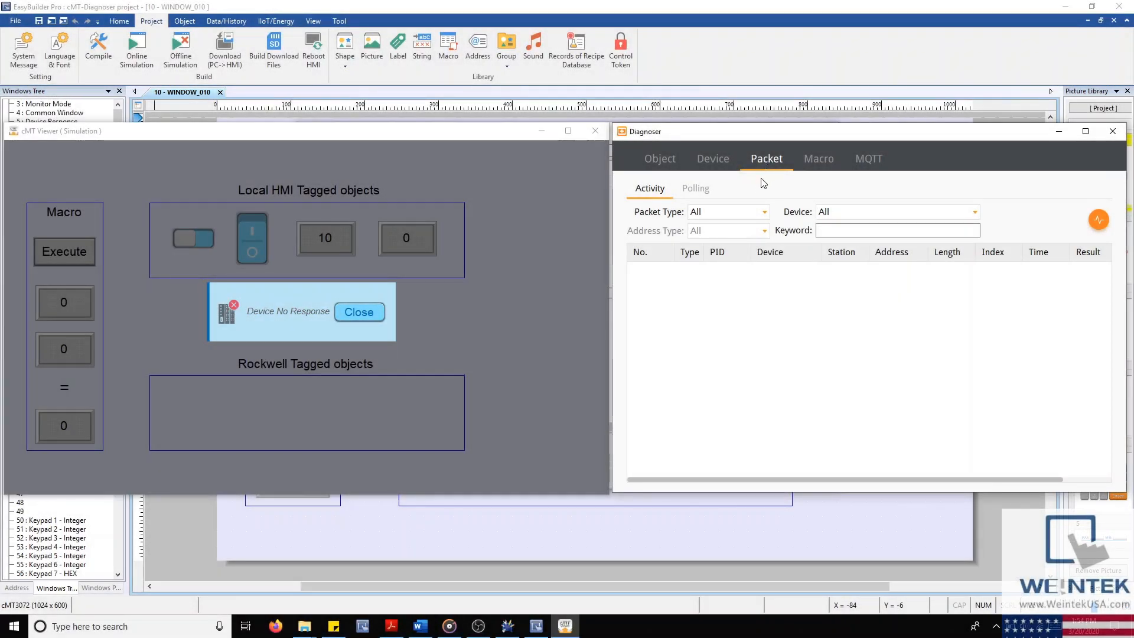
click(664, 160)
click(730, 185)
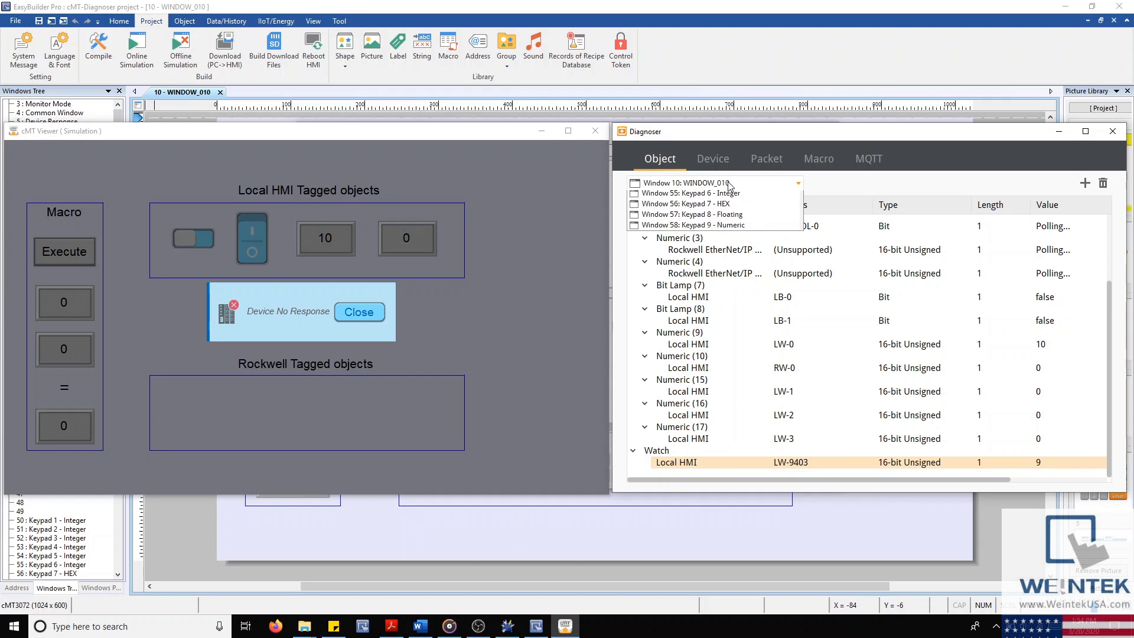
click(728, 197)
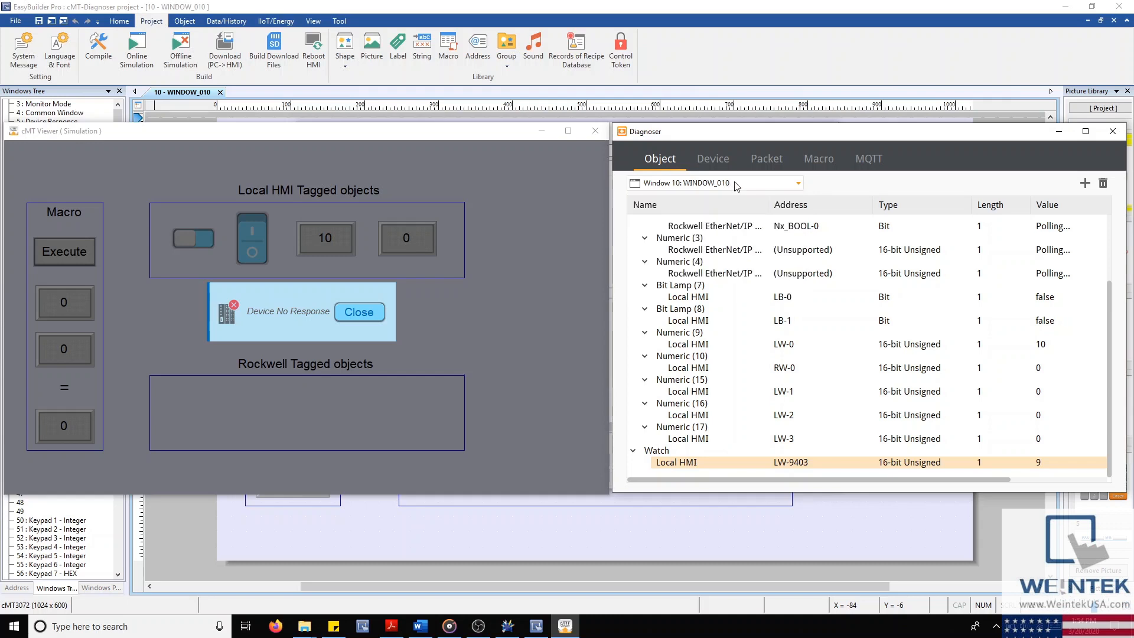
Step: Show the Packet view with packet type and device filters left at All
click(763, 161)
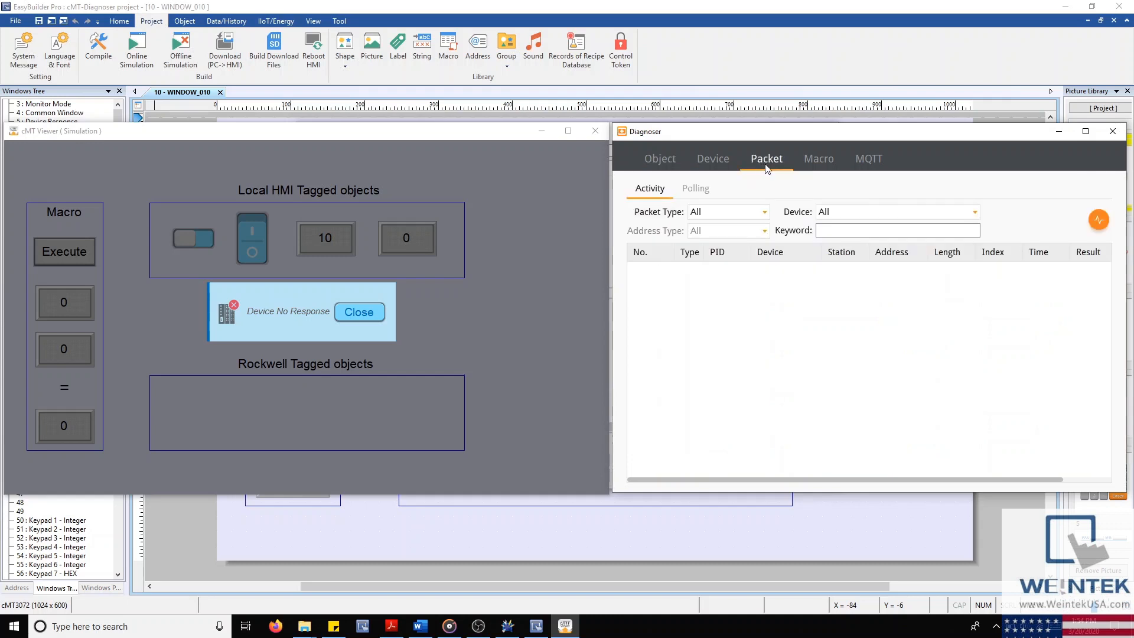
click(766, 213)
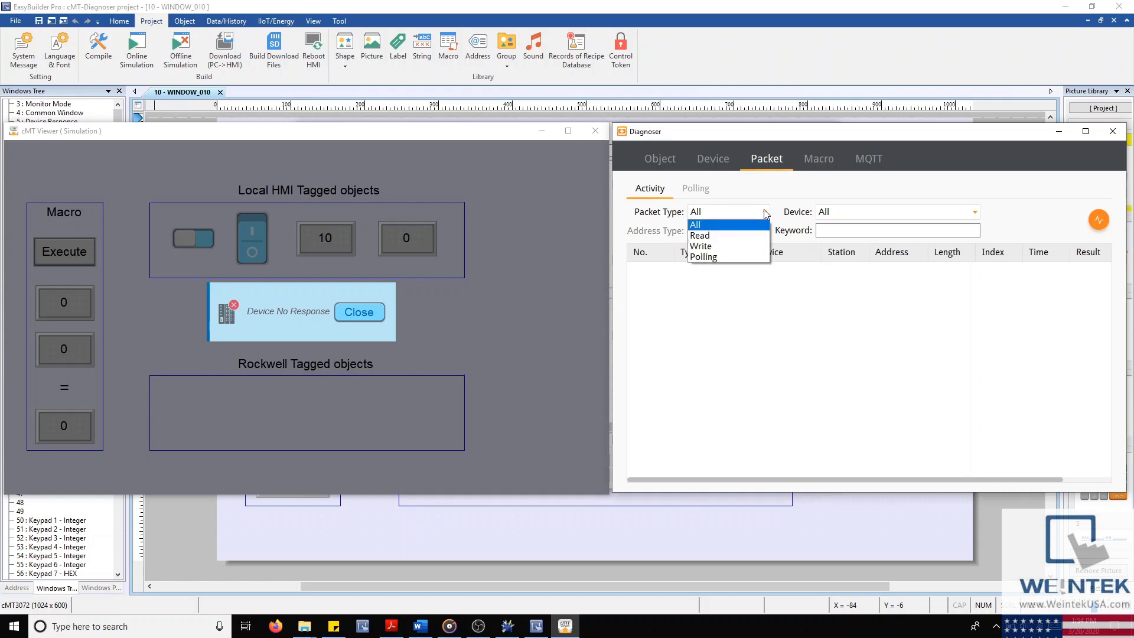
click(766, 214)
click(850, 220)
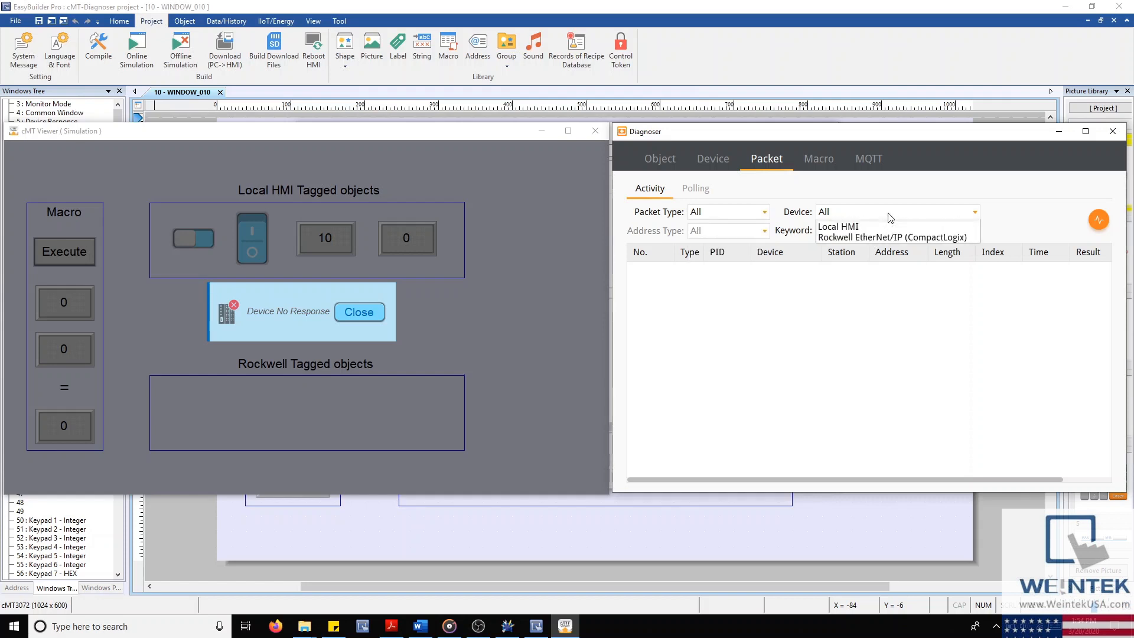
click(890, 218)
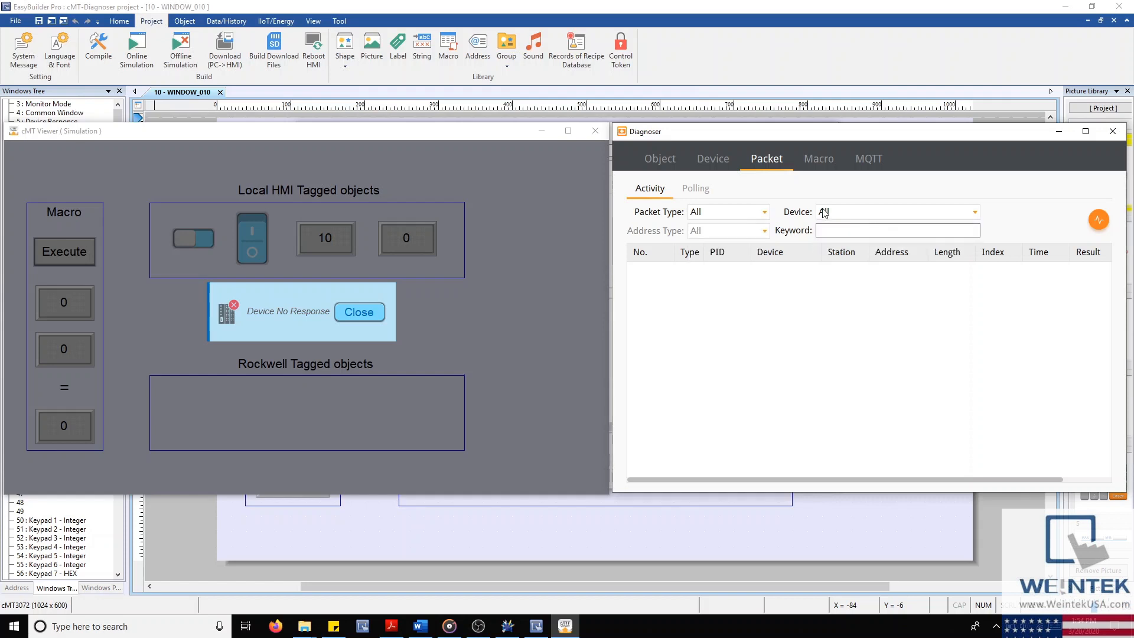
click(840, 229)
Step: Record a short packet capture and select the failed Rockwell EtherNet/IP Bx_BOOL-0 packet
click(1099, 222)
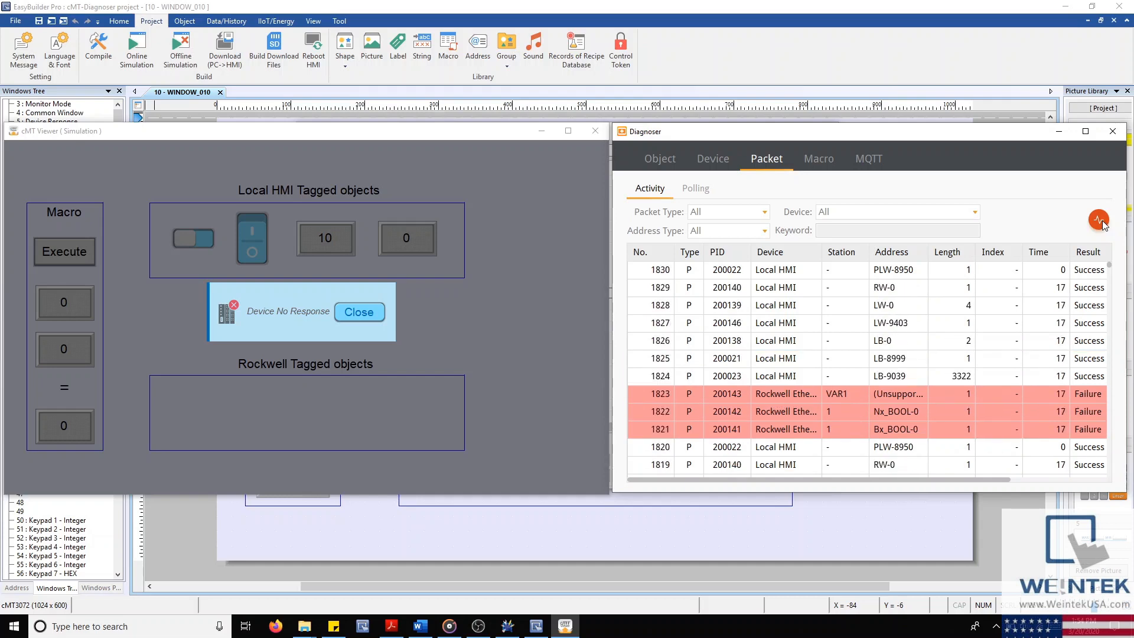
click(1103, 221)
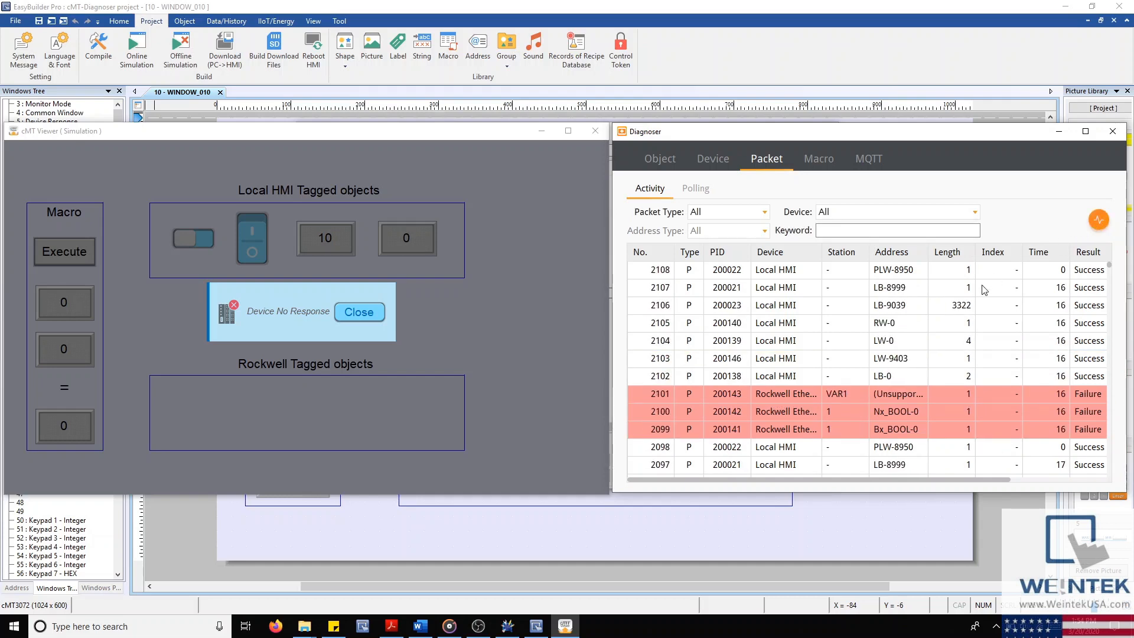
scroll(1000, 295, down, 5)
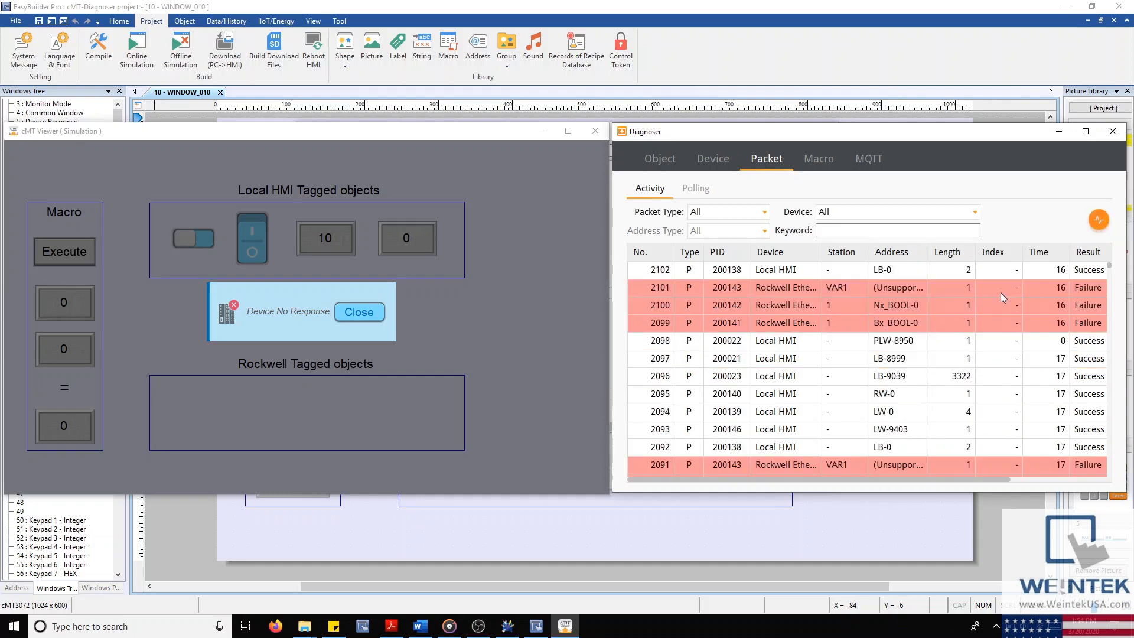
scroll(1002, 297, up, 1)
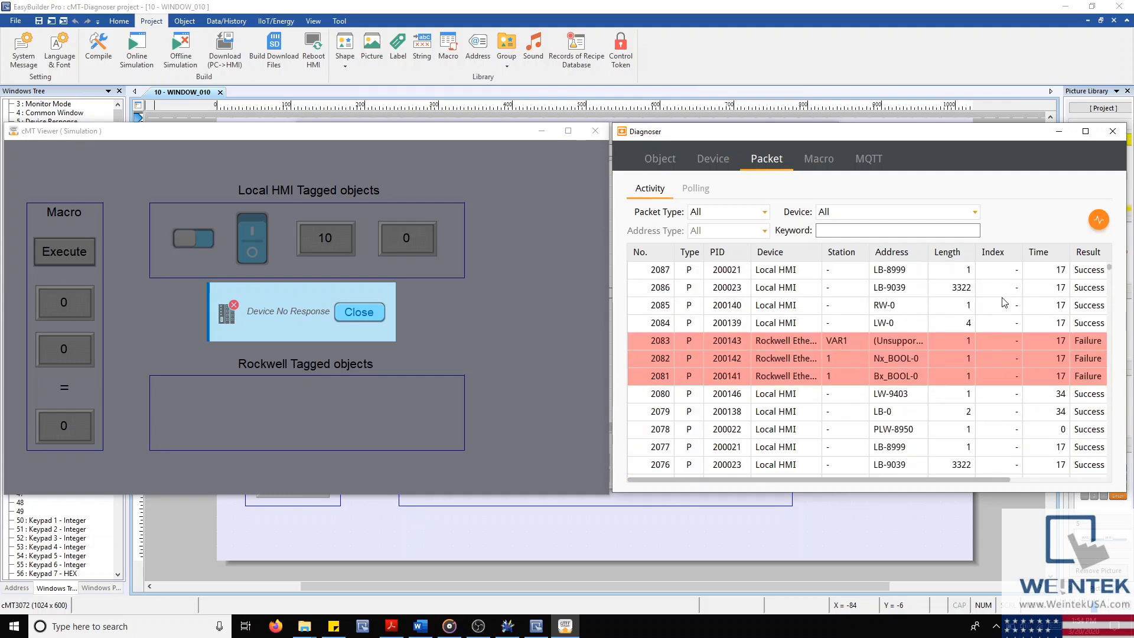
scroll(1002, 297, down, 1)
scroll(1002, 296, up, 1)
scroll(1002, 296, down, 2)
scroll(1002, 298, up, 2)
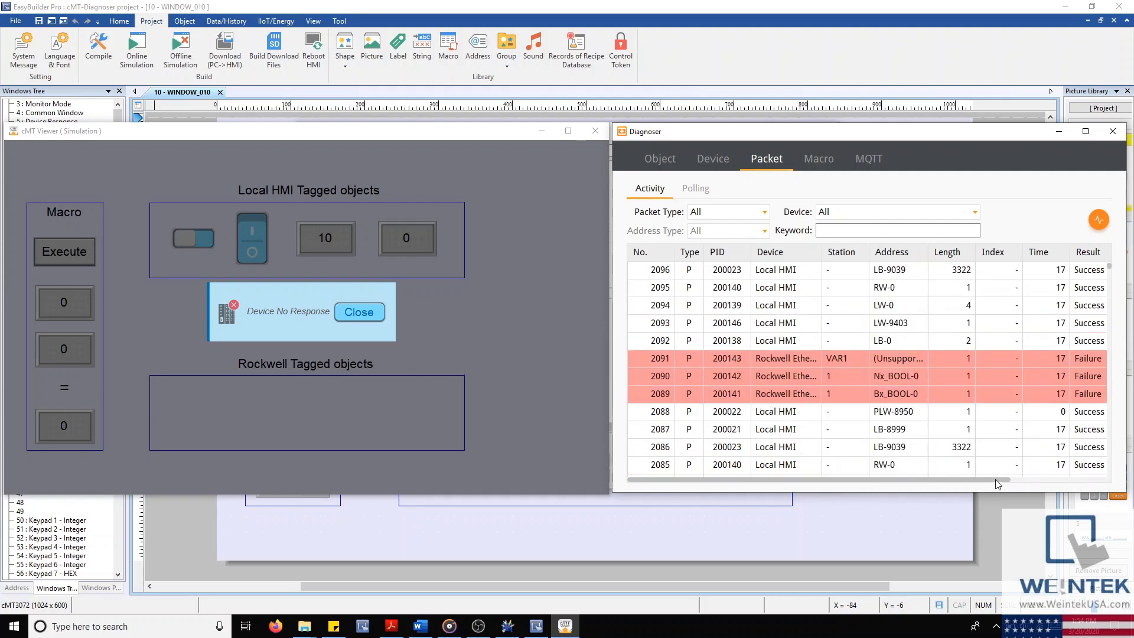
drag(1003, 481, 936, 455)
drag(1025, 498, 1100, 515)
click(1074, 389)
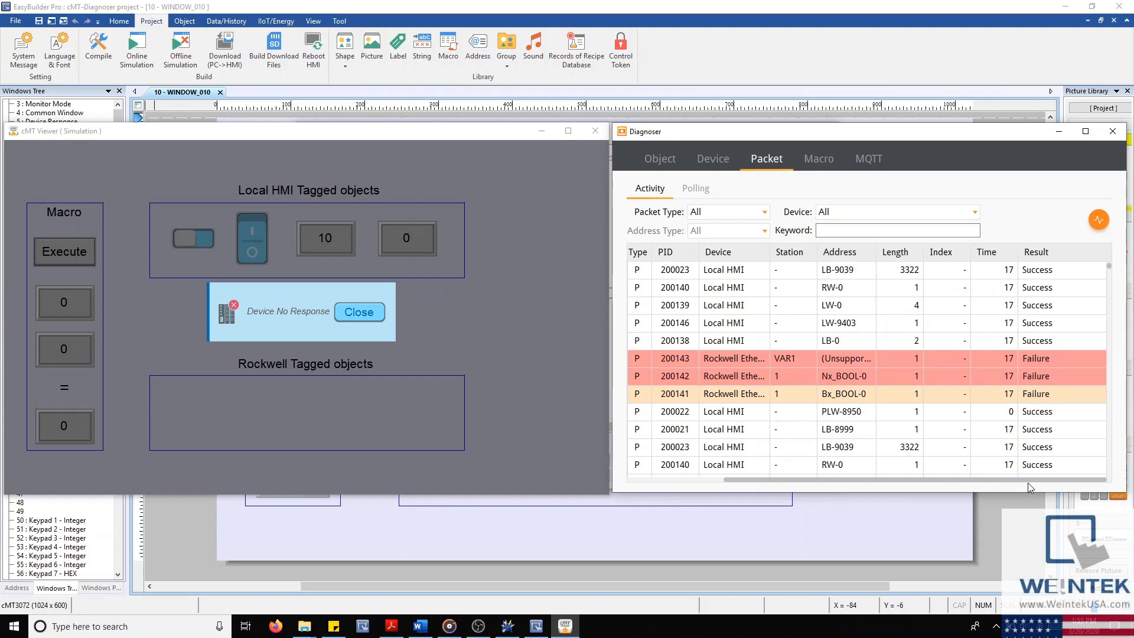
drag(1027, 481, 937, 487)
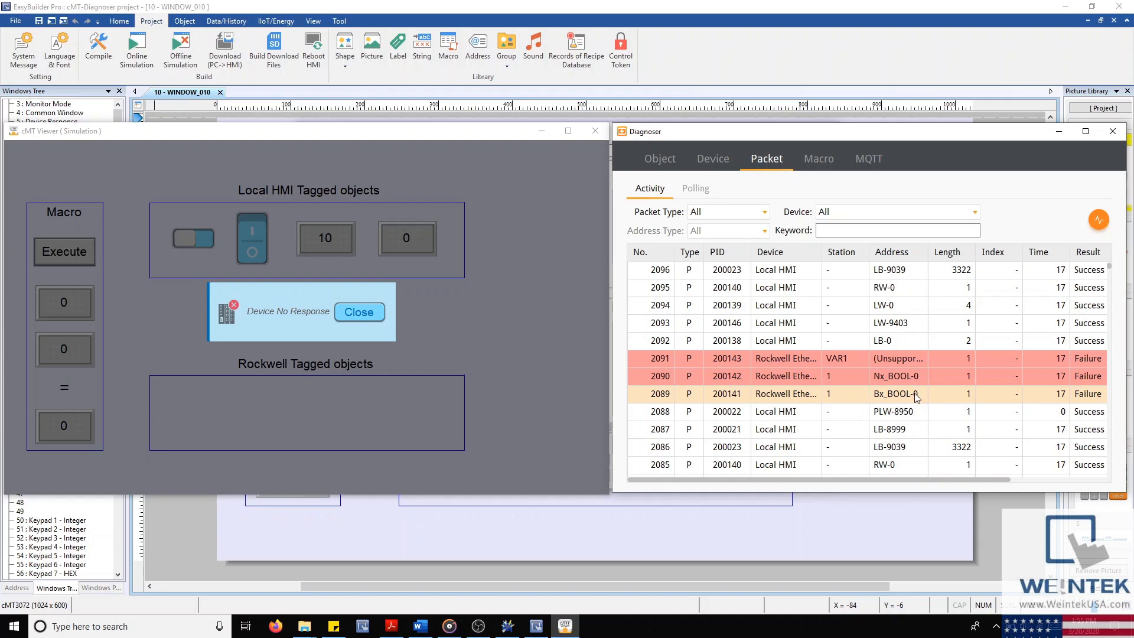
Step: Locate the Nx_BOOL-0 toggle switch from the Object list, close the tag library, and show device states
click(664, 158)
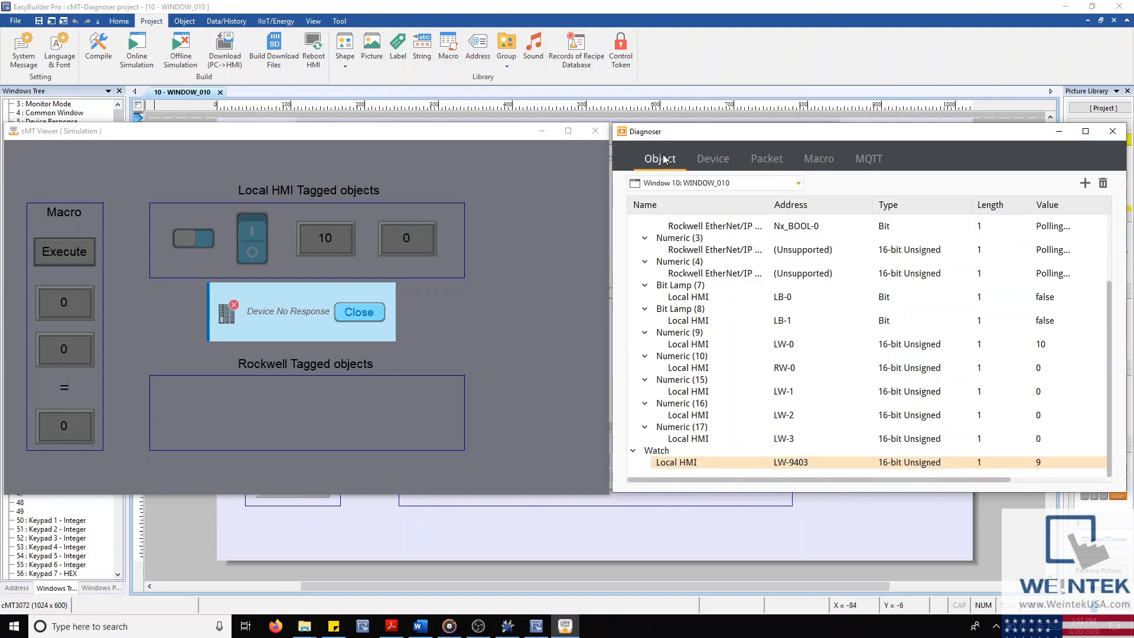
scroll(762, 230, up, 3)
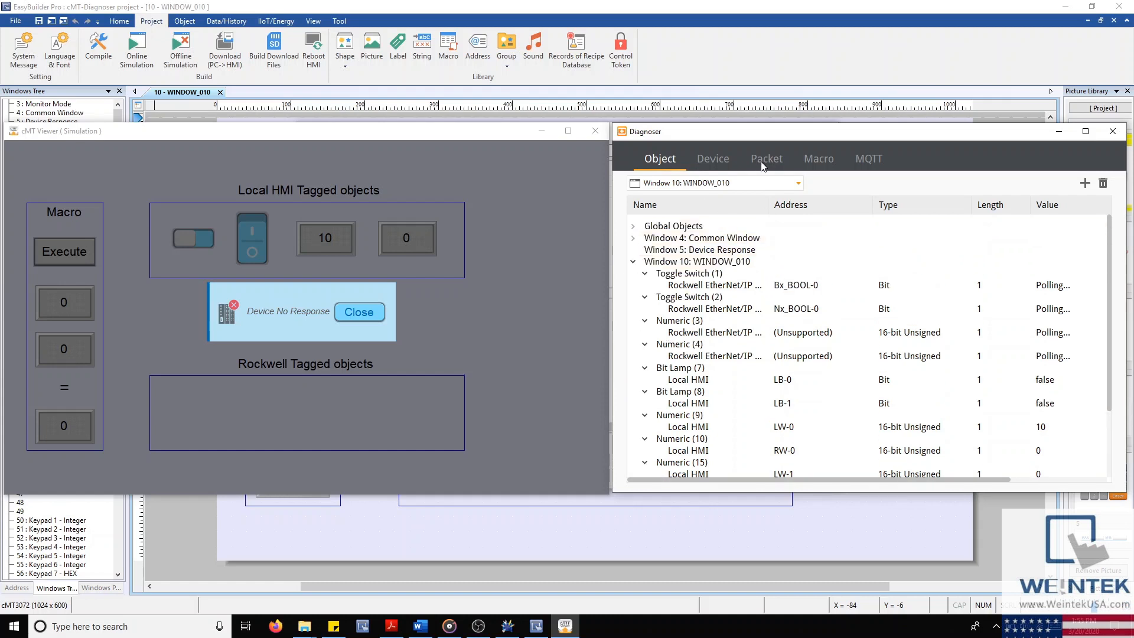
click(817, 309)
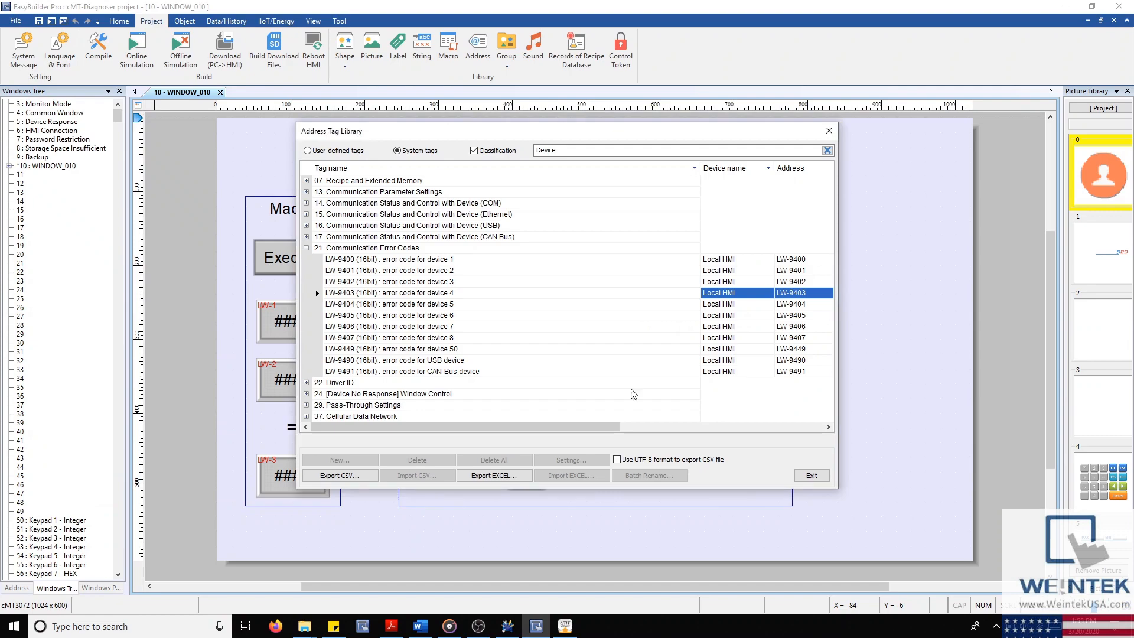
click(830, 131)
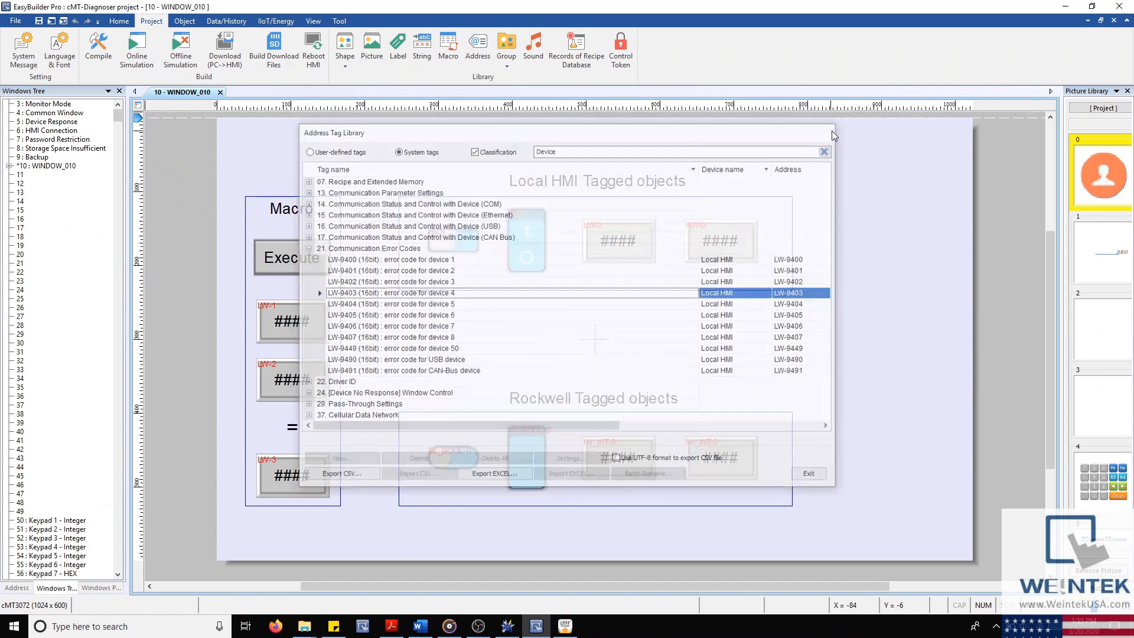
click(520, 449)
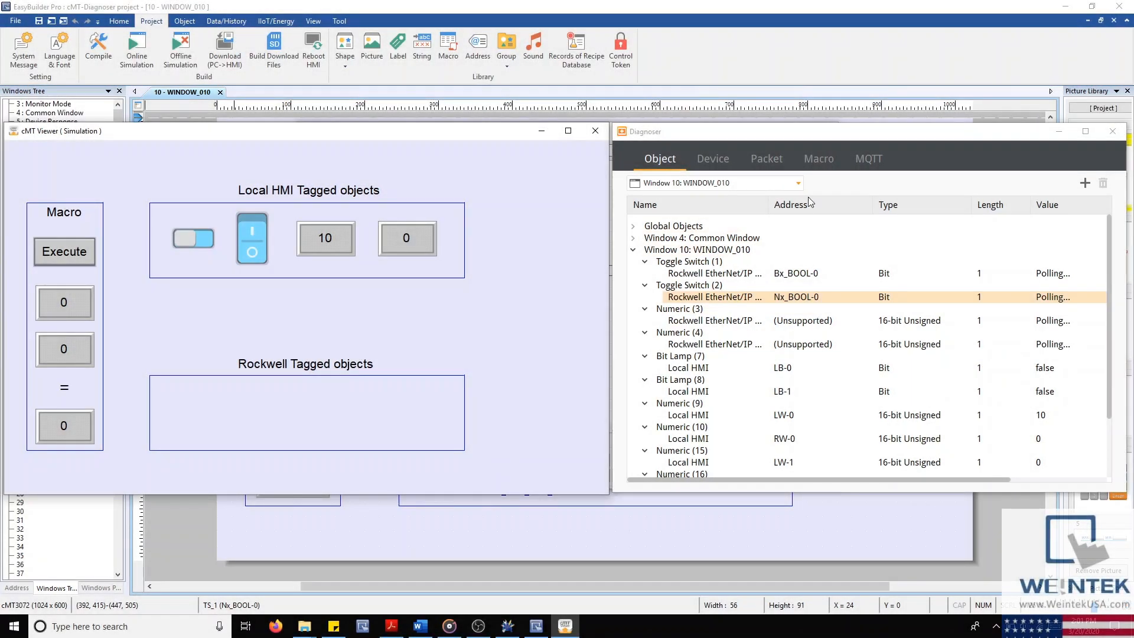
click(715, 160)
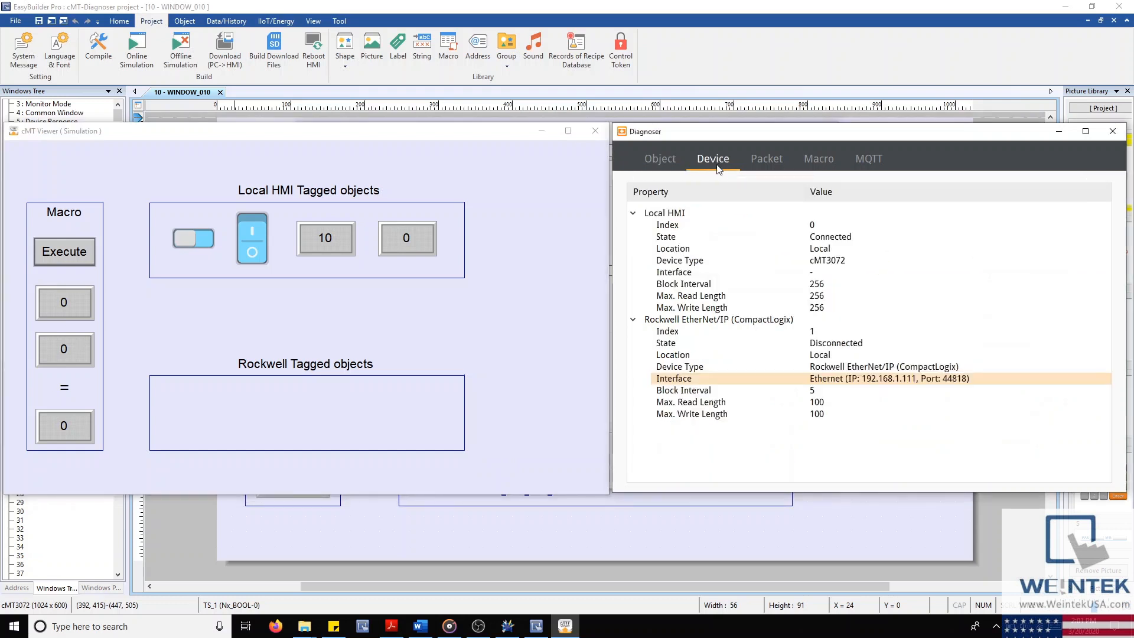
Step: Review device properties: Local HMI connected, Rockwell controller on its Ethernet interface
click(775, 225)
click(771, 240)
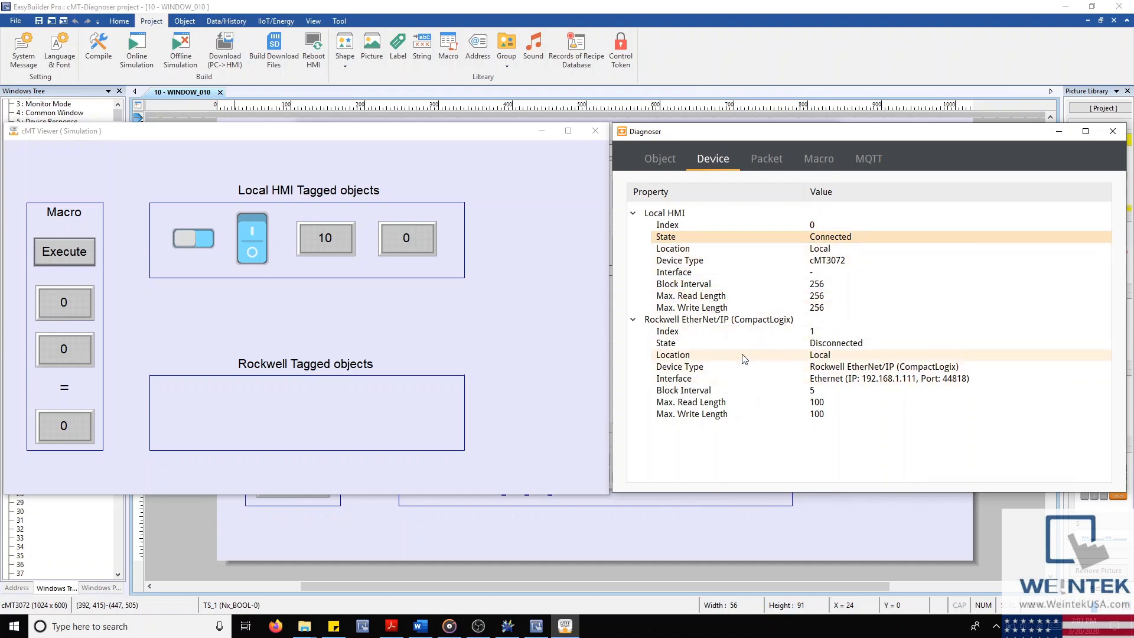
click(798, 381)
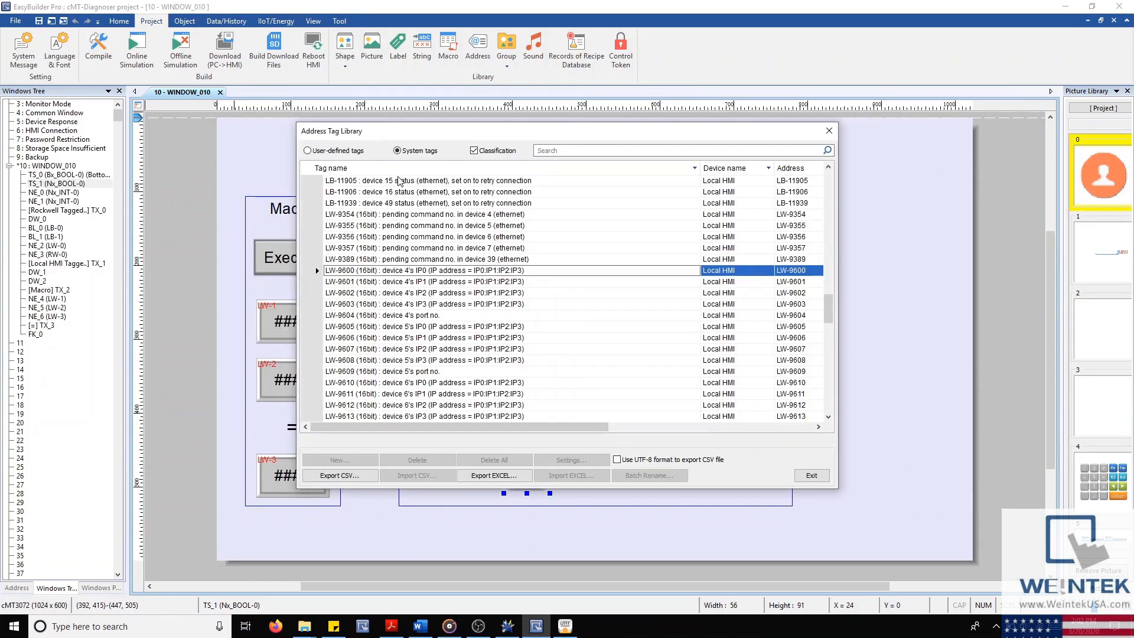
Step: Look up device 4's IP1–IP3 address tags, then show the Diagnoser's macro list
click(528, 283)
click(525, 294)
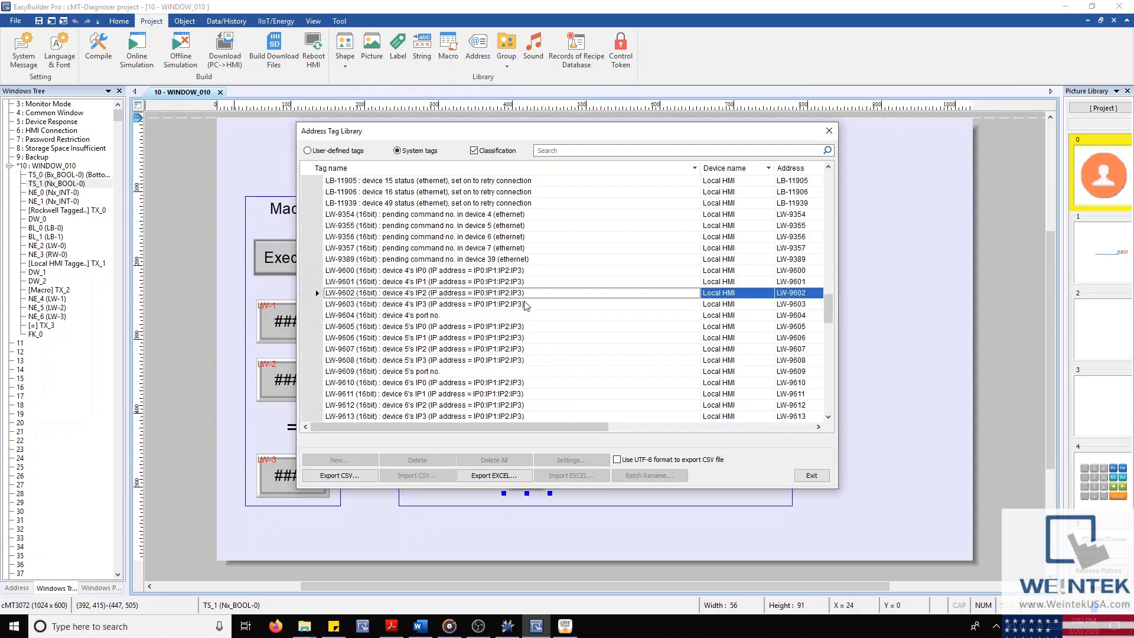
click(526, 304)
scroll(361, 255, up, 6)
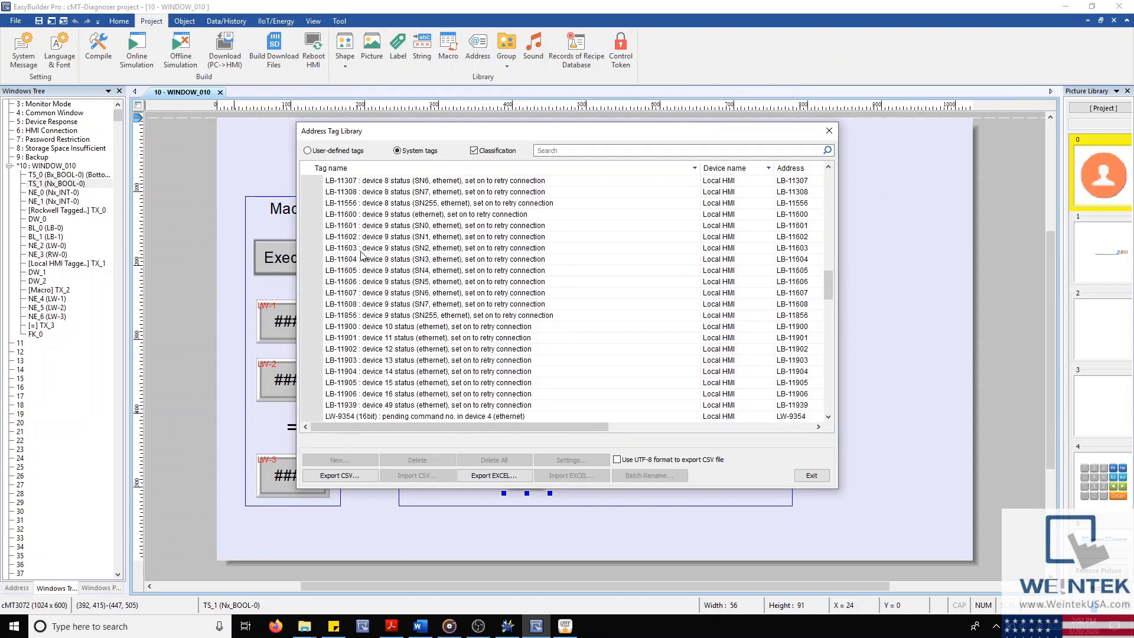
click(568, 626)
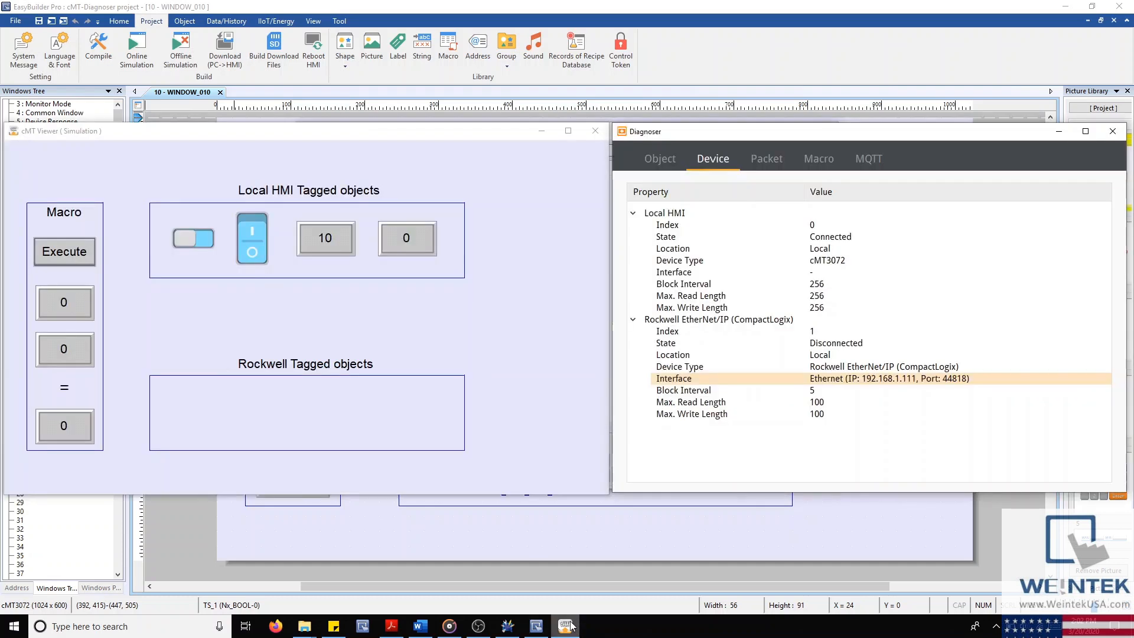
click(813, 160)
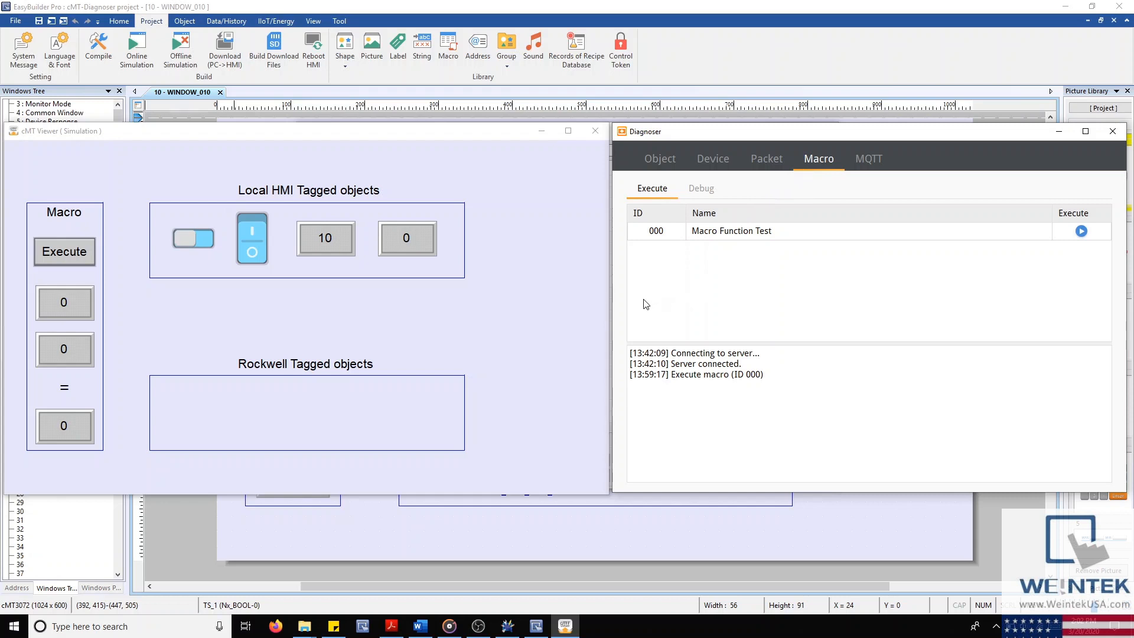
Step: Enter 5 as the macro's second operand and 7 in the result field of the simulation
click(66, 302)
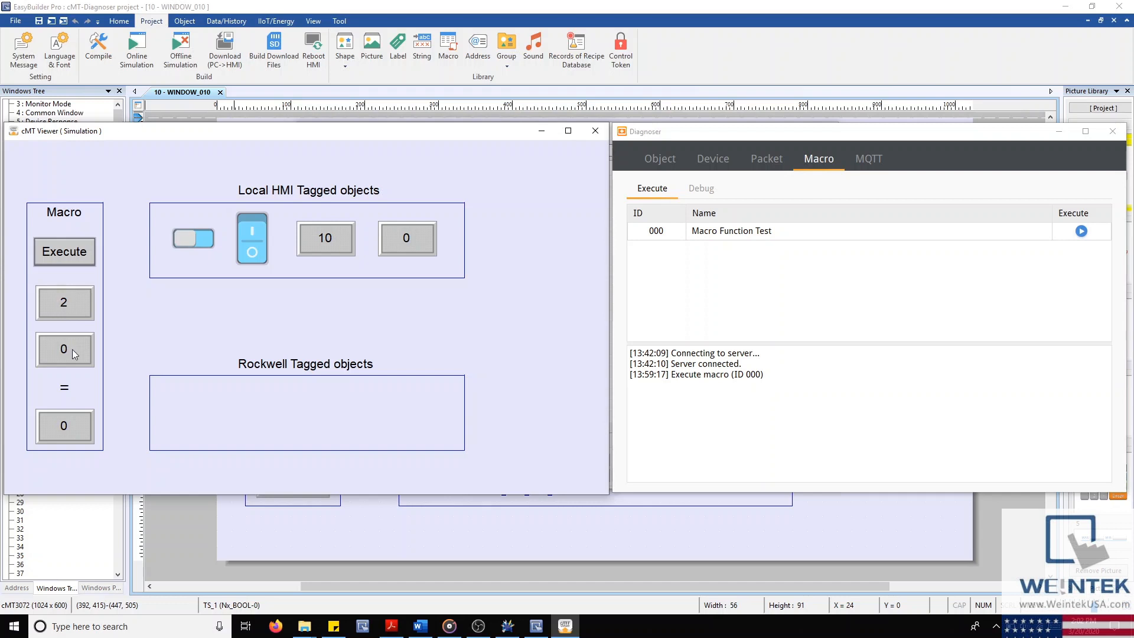
text(5)
click(65, 431)
text(7)
key(Return)
click(702, 190)
click(657, 190)
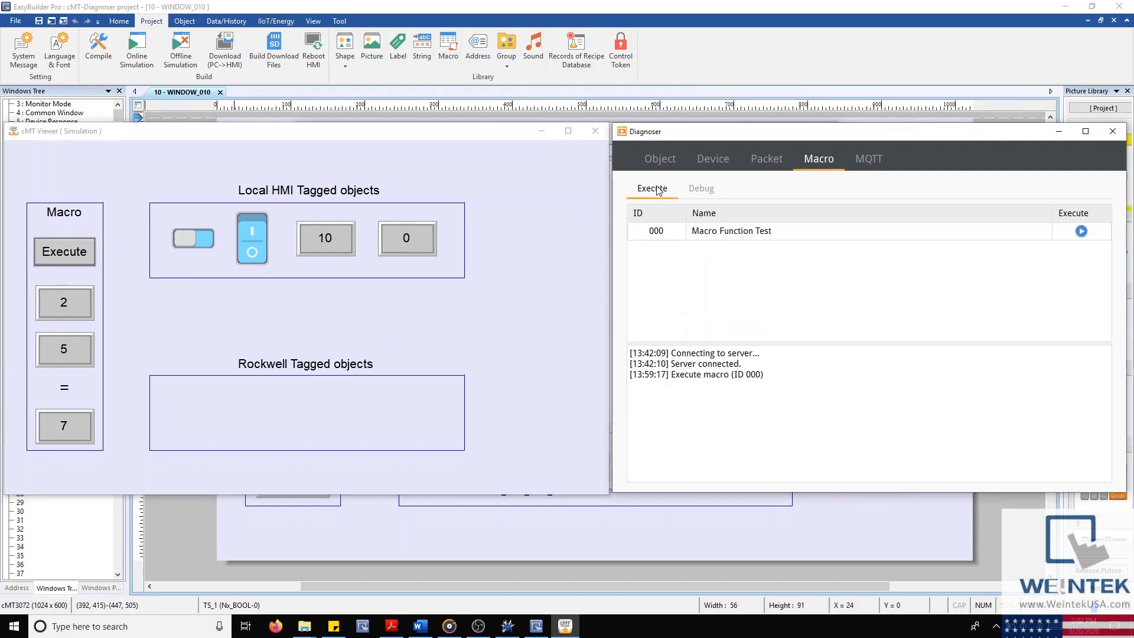
Step: Load Macro Function Test into the Diagnoser's Debug code view
click(702, 189)
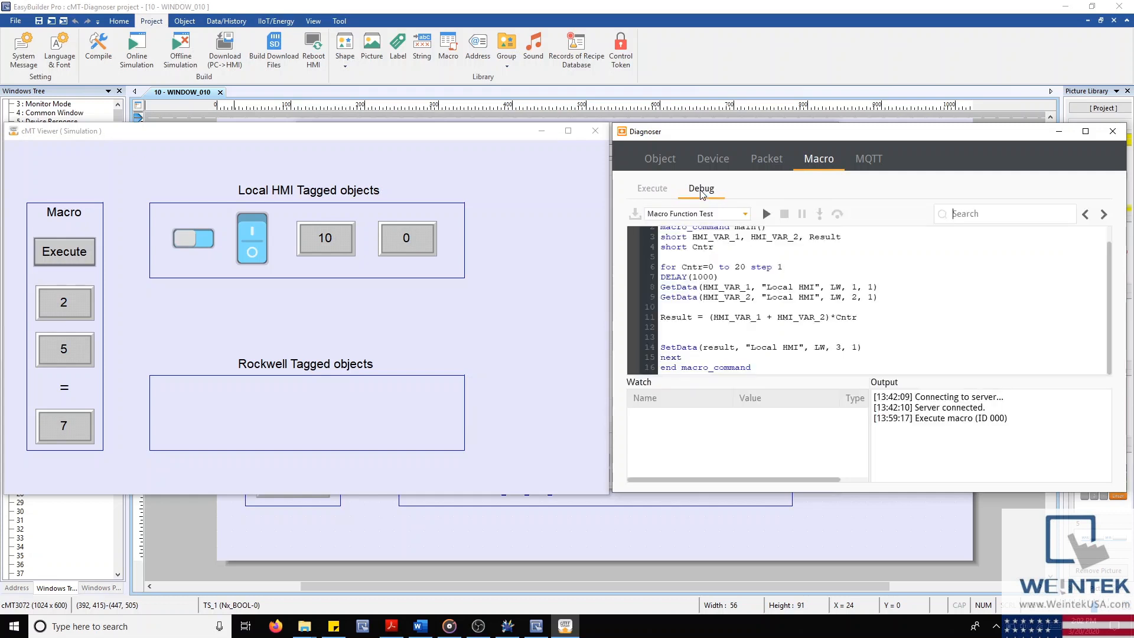
click(744, 215)
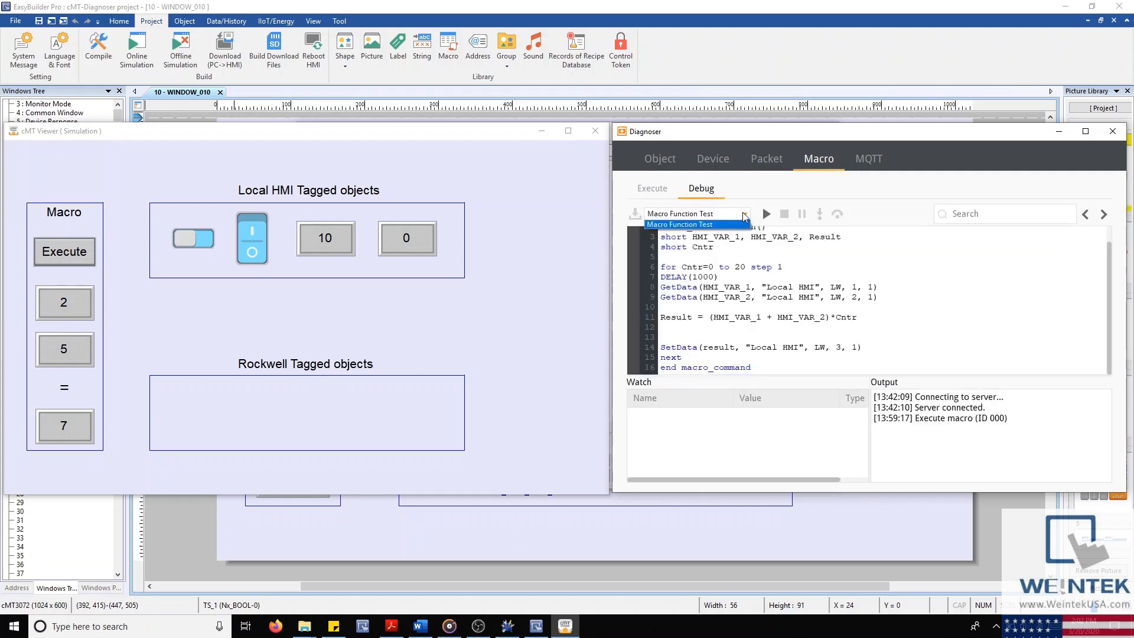
click(737, 226)
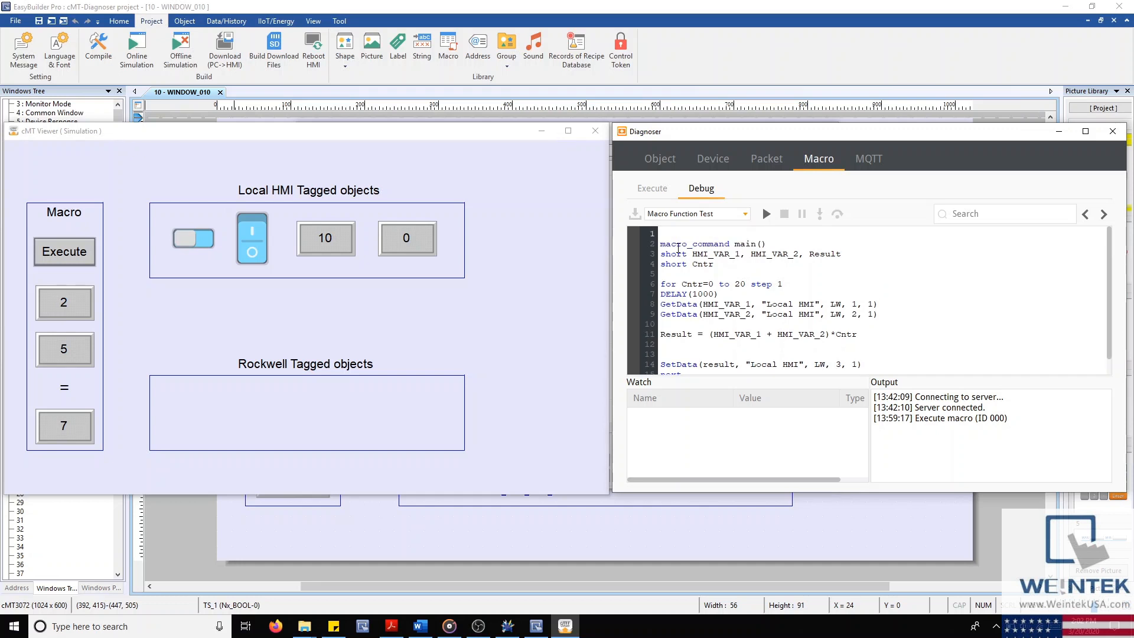
scroll(685, 260, down, 1)
scroll(759, 357, up, 1)
Step: Try breakpoints on line 4 and the DELAY line, then clear all of them
click(634, 264)
click(634, 294)
click(633, 314)
click(633, 304)
click(634, 294)
click(633, 264)
click(634, 253)
Step: Set breakpoints on the DELAY(1000) line, the Result calculation line and the line after it
click(633, 295)
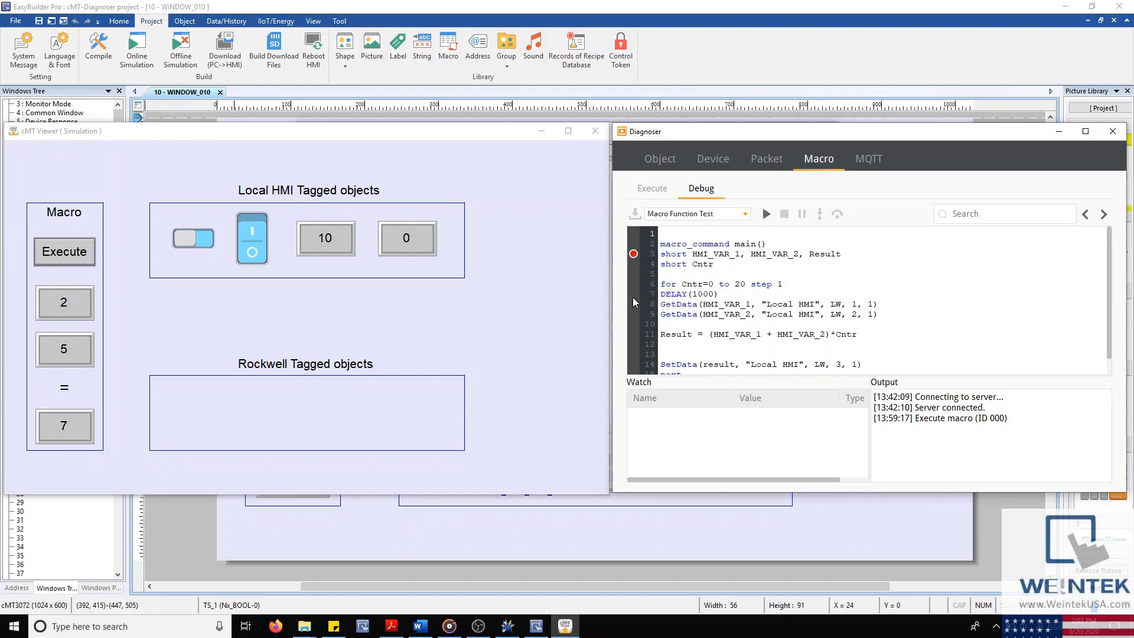
click(637, 335)
scroll(636, 342, down, 1)
click(634, 357)
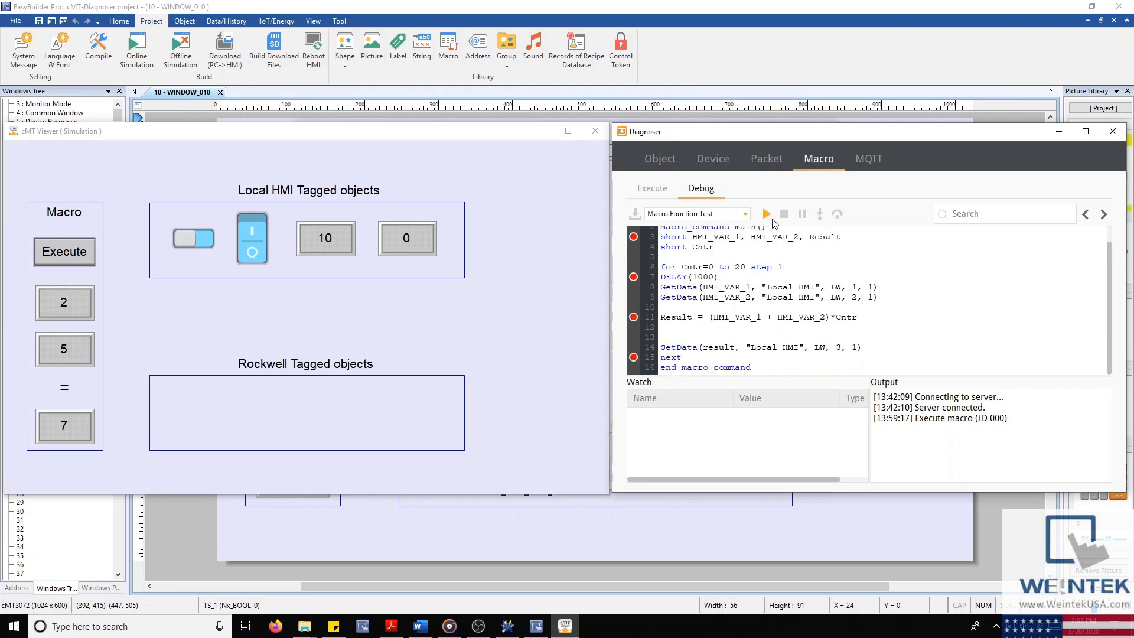
Step: Run Macro Function Test from Execute and follow it to the DELAY(1000) breakpoint in Debug
click(653, 188)
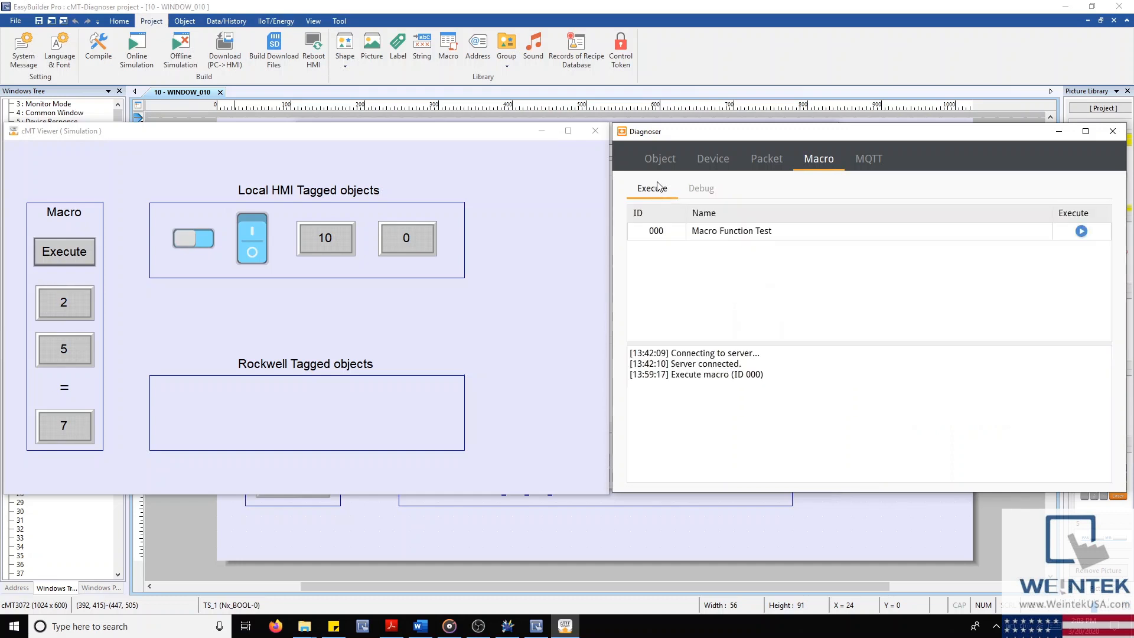
click(1081, 231)
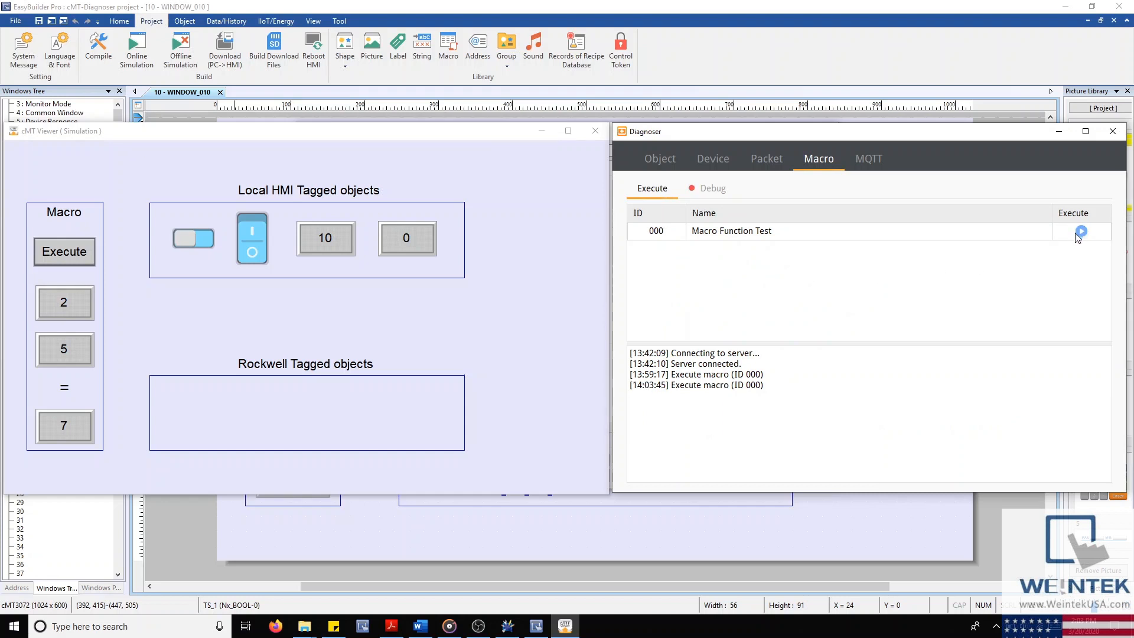
click(722, 189)
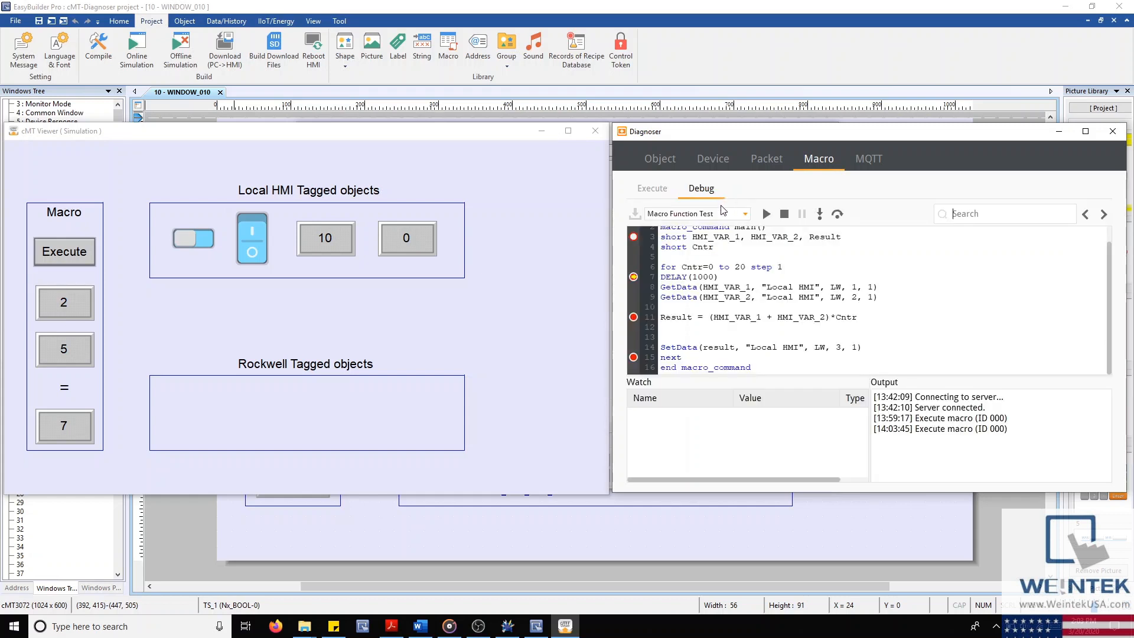
scroll(753, 354, up, 1)
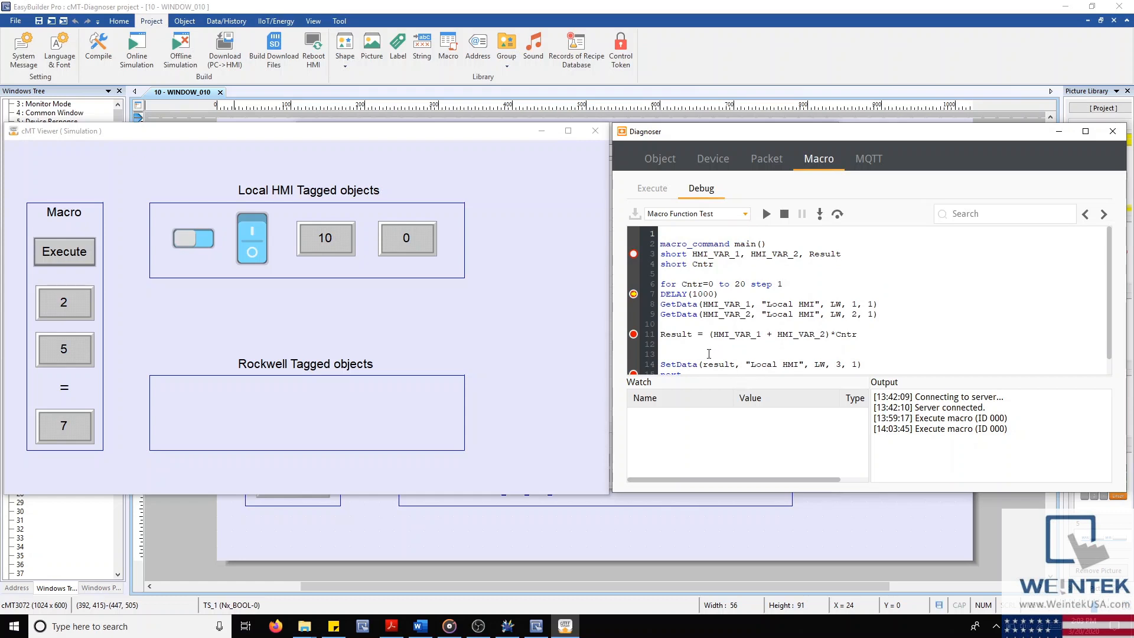
Step: Add Cntr and HMI_VAR_1 to the Watch list
click(685, 419)
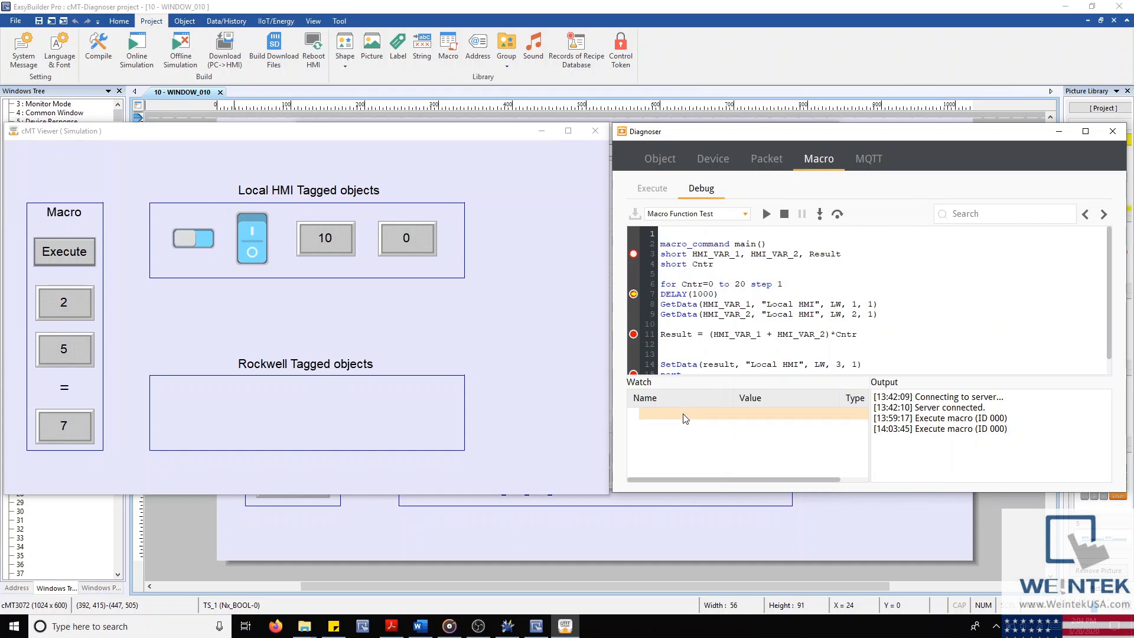
click(685, 418)
click(666, 425)
key(Return)
click(667, 426)
click(667, 426)
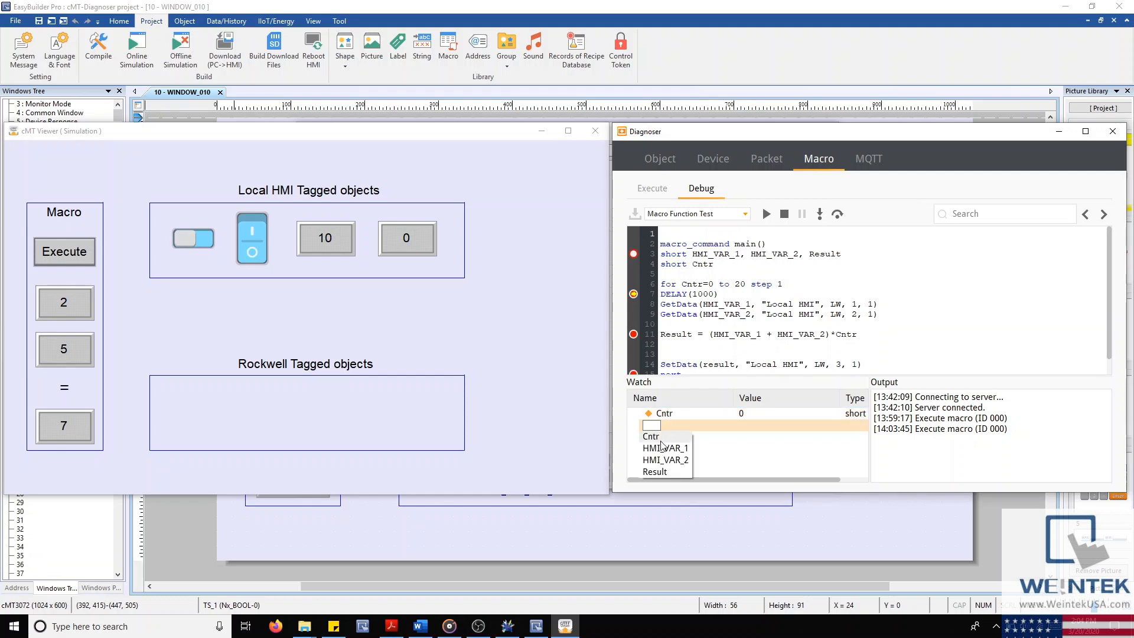
click(663, 446)
key(Return)
Step: Add HMI_VAR_2 to the Watch list and run the macro on through its breakpoints
click(664, 440)
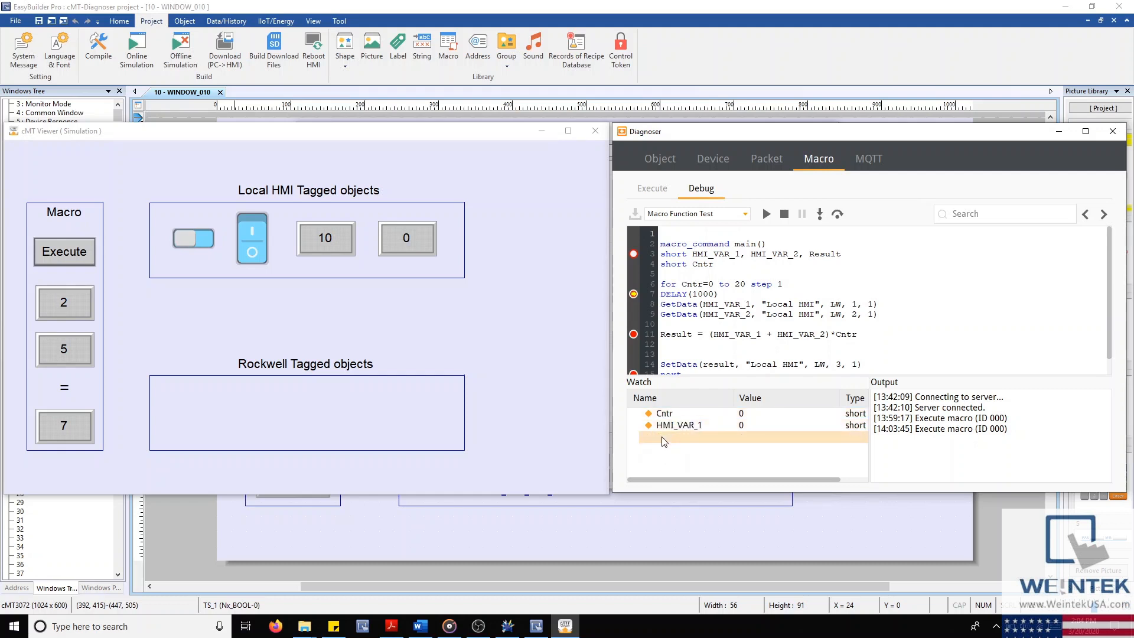
click(664, 440)
click(666, 472)
key(Return)
click(768, 215)
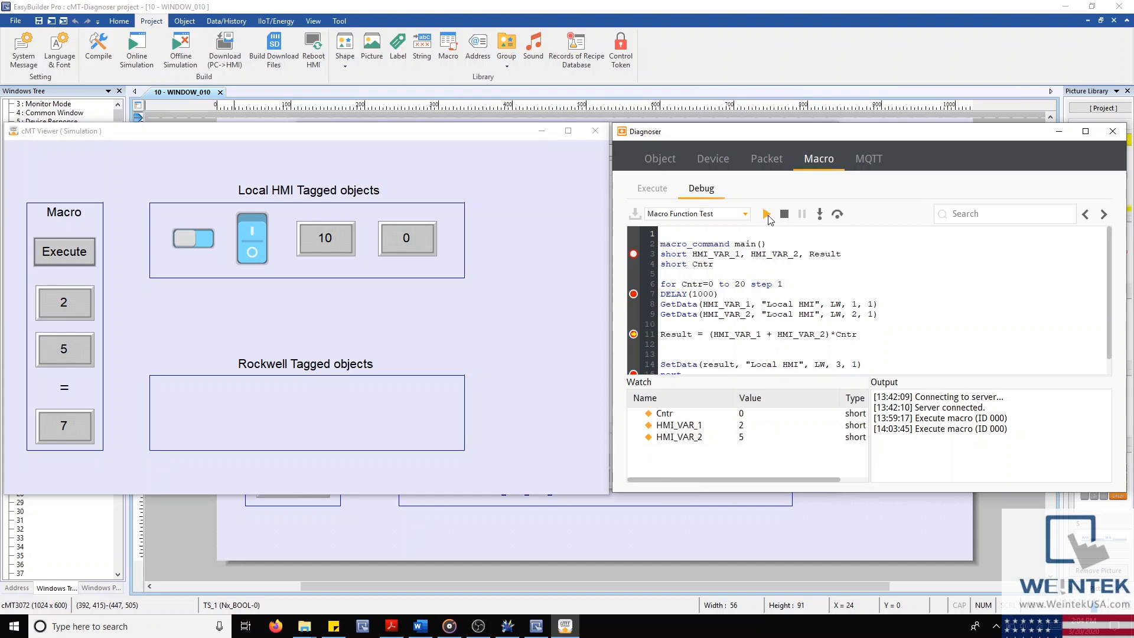
click(768, 215)
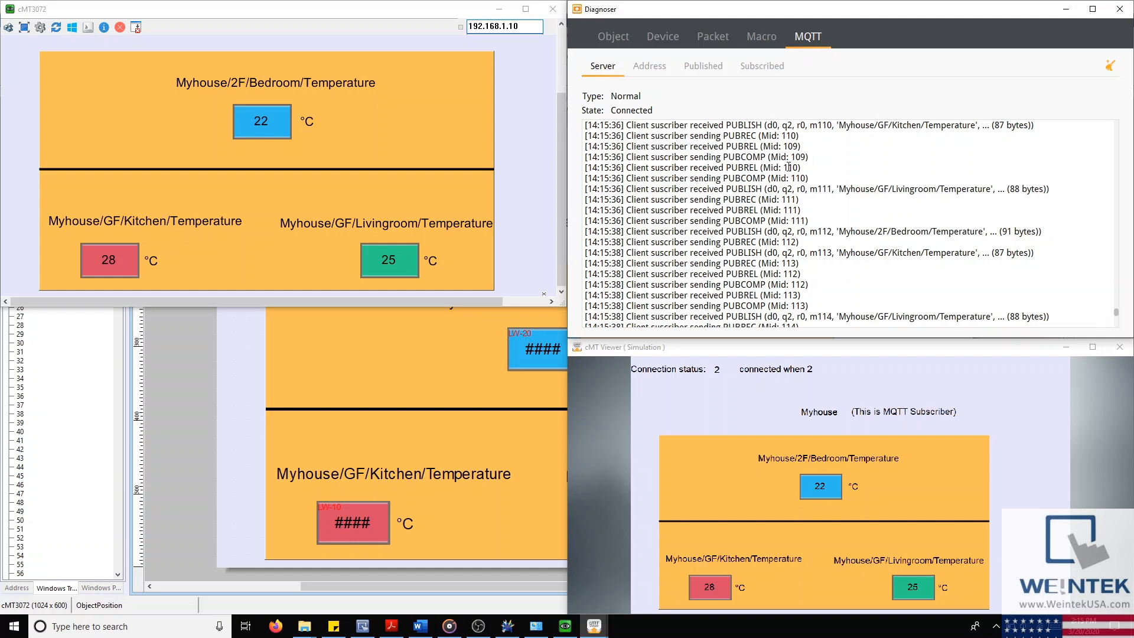
Step: Scroll back through the MQTT server log of Myhouse temperature topic messages
scroll(793, 257, up, 6)
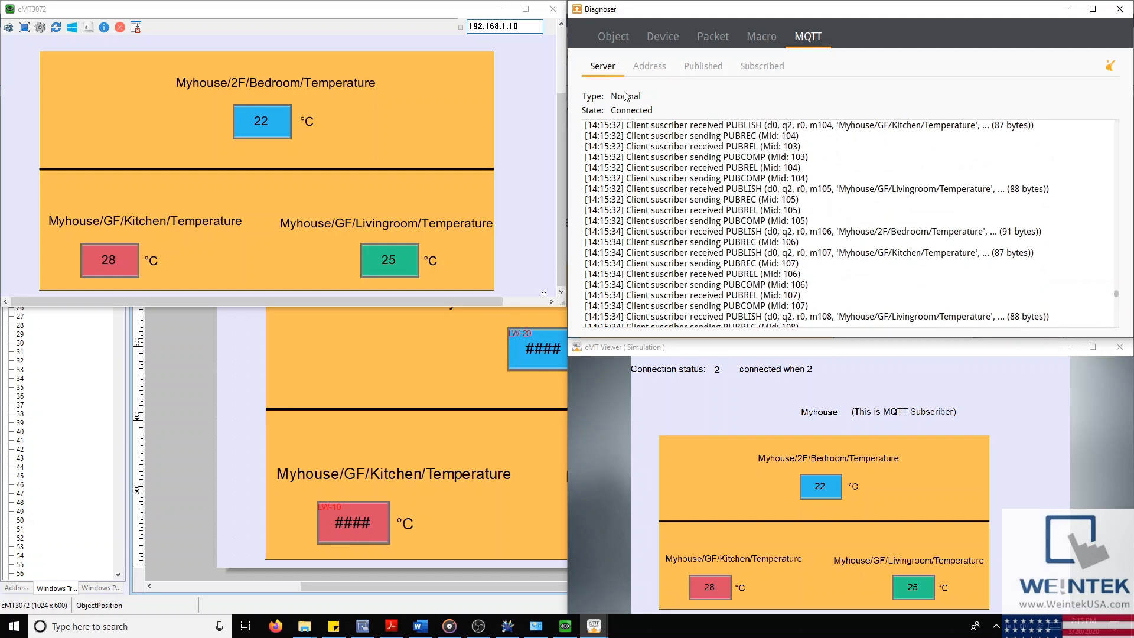
drag(1116, 295, 1102, 175)
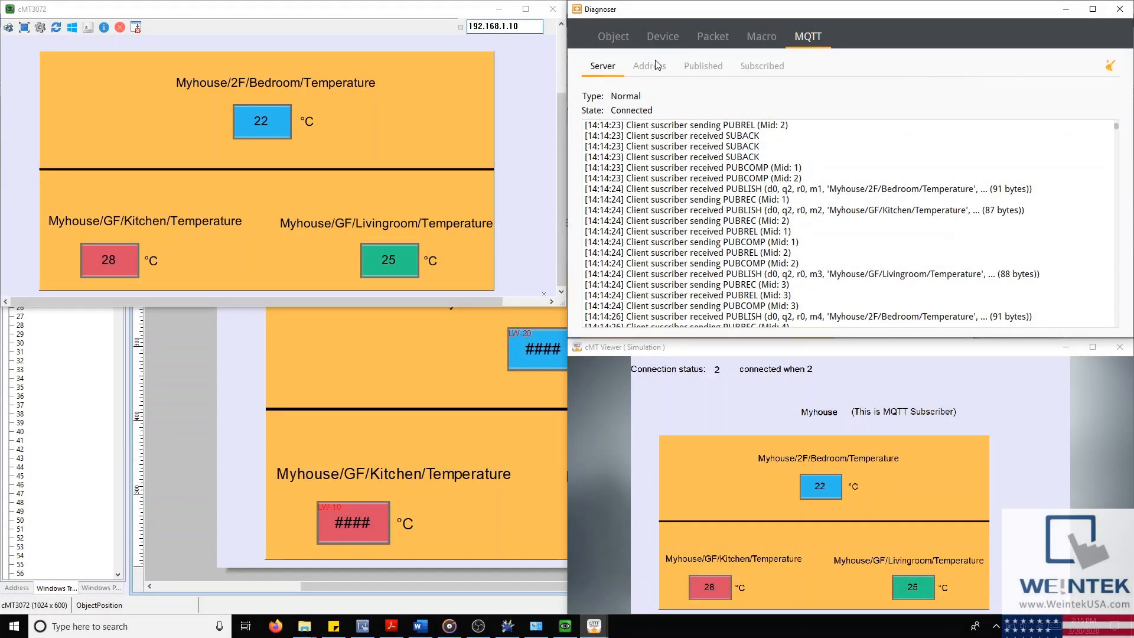
Step: Monitor the Bedroom, Kitchen and Livingroom temperature topics, then list the Subscribed messages
click(657, 64)
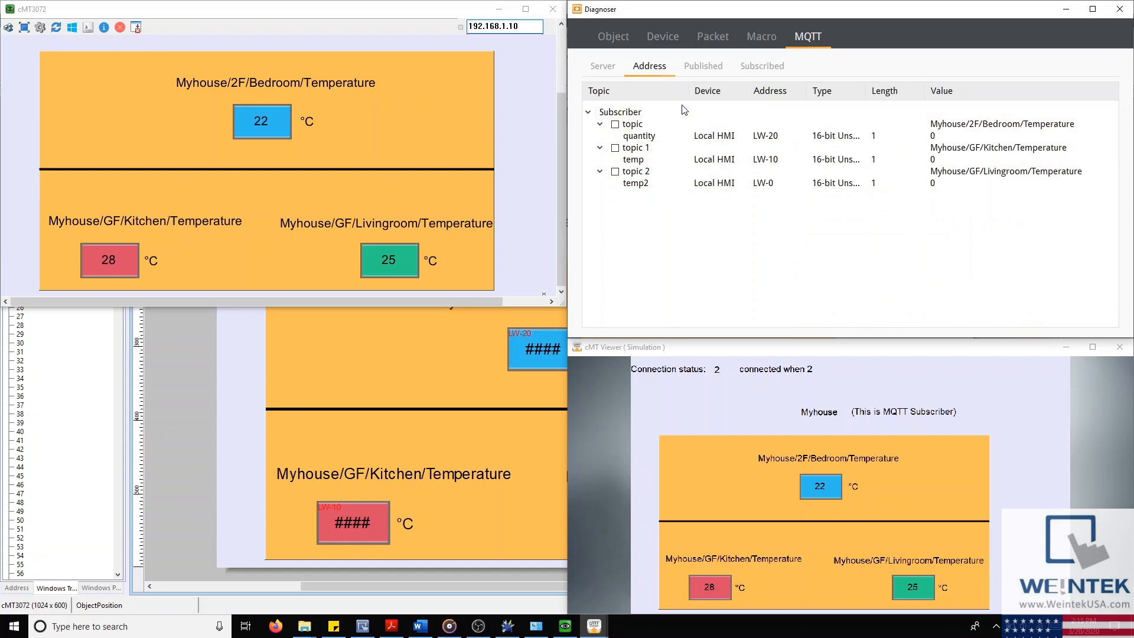
click(616, 124)
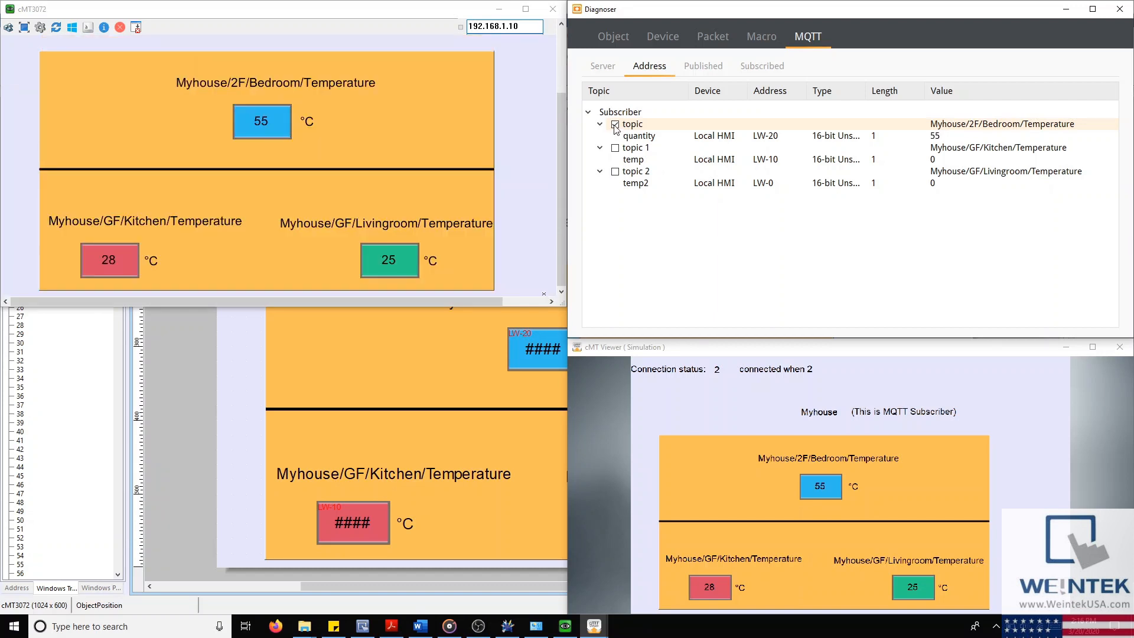
click(615, 148)
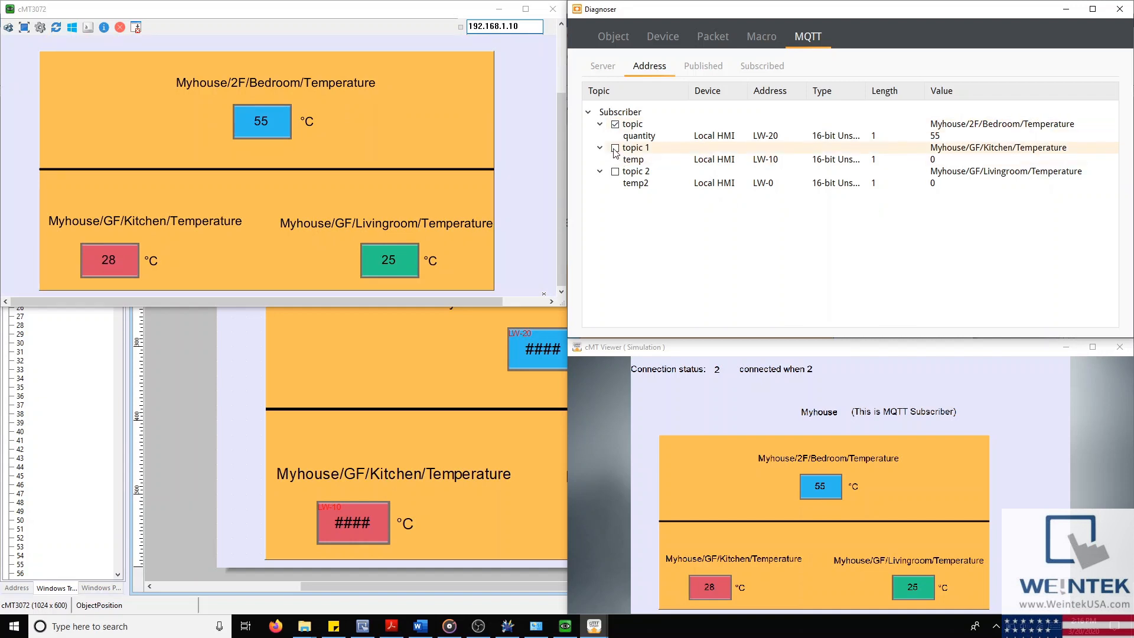
click(615, 171)
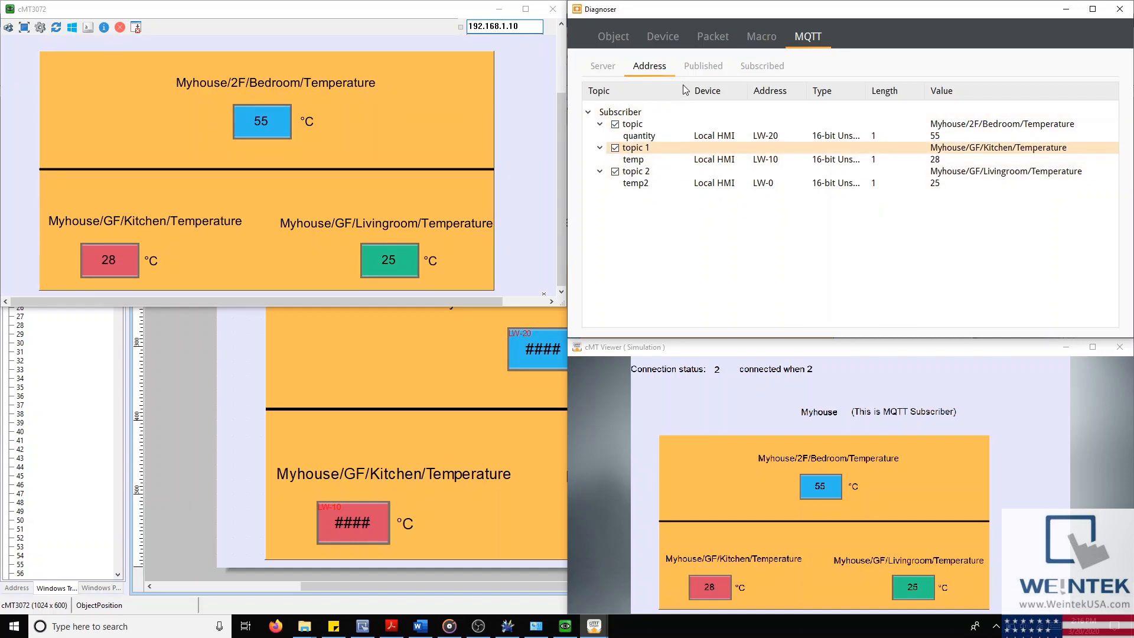
click(761, 67)
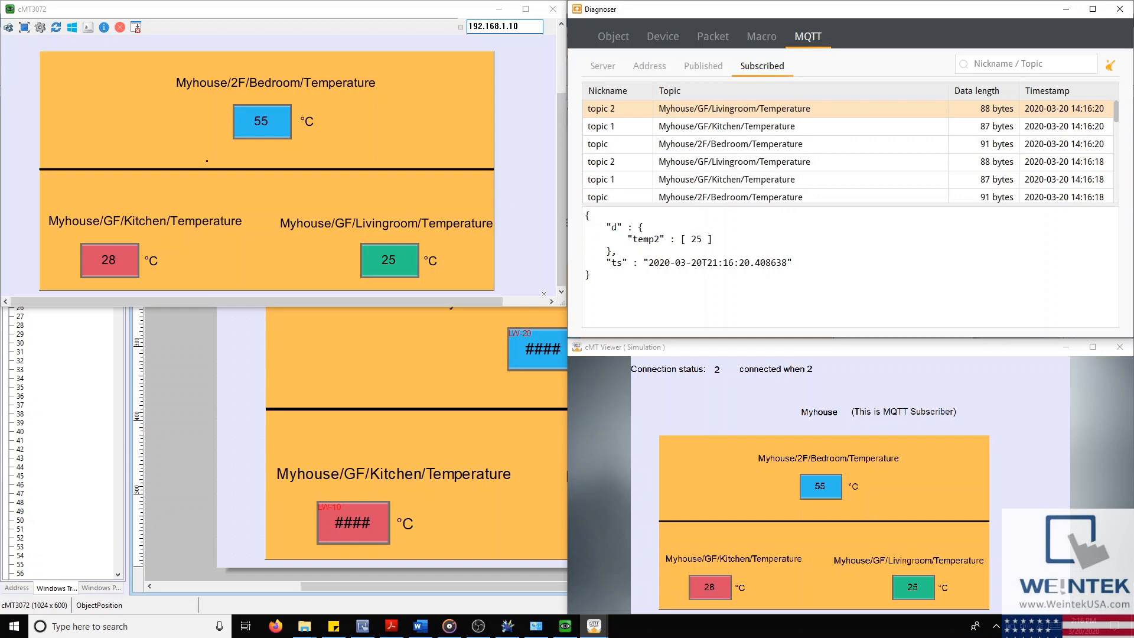
drag(281, 307, 284, 344)
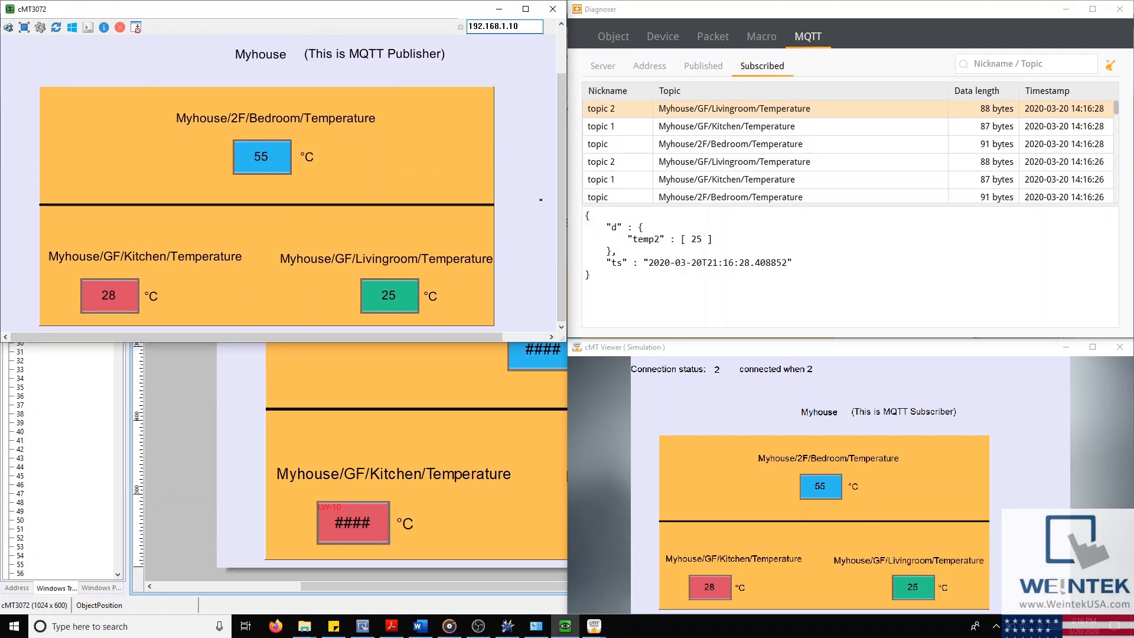
Step: Scroll the Analysis & Testing list in Utility Manager down to the Reboot tool
click(507, 626)
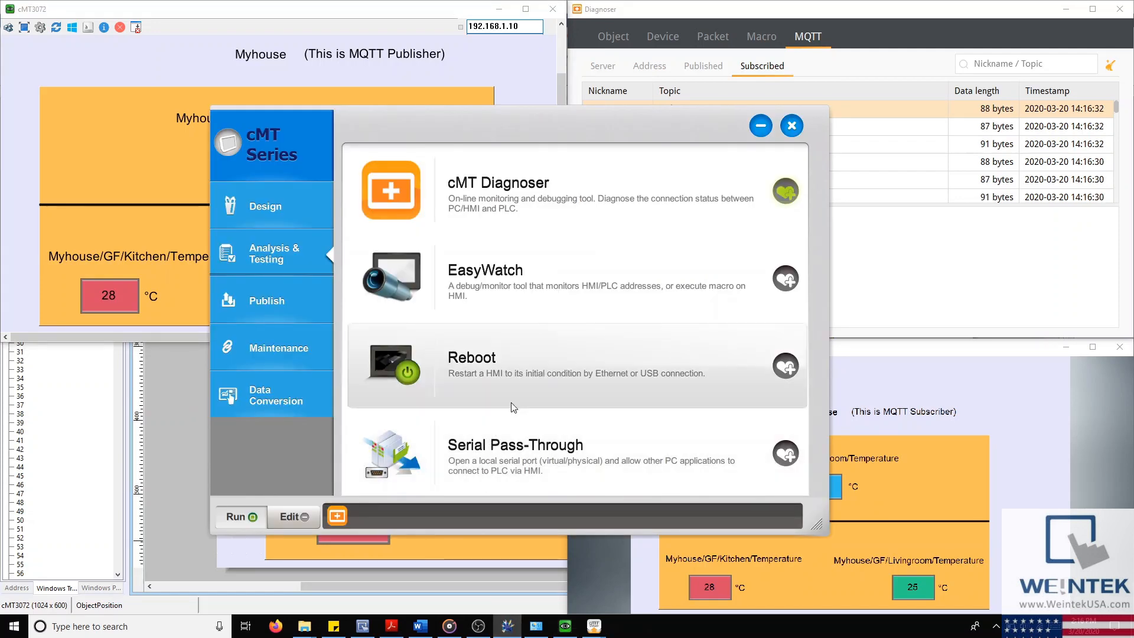
scroll(514, 407, down, 2)
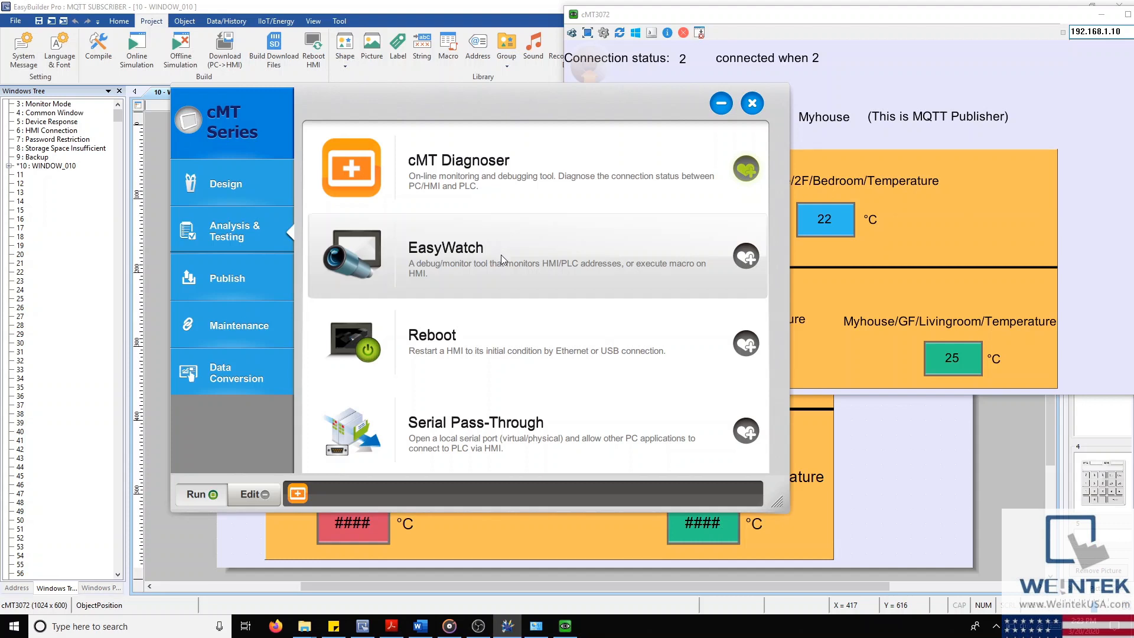
scroll(496, 266, down, 1)
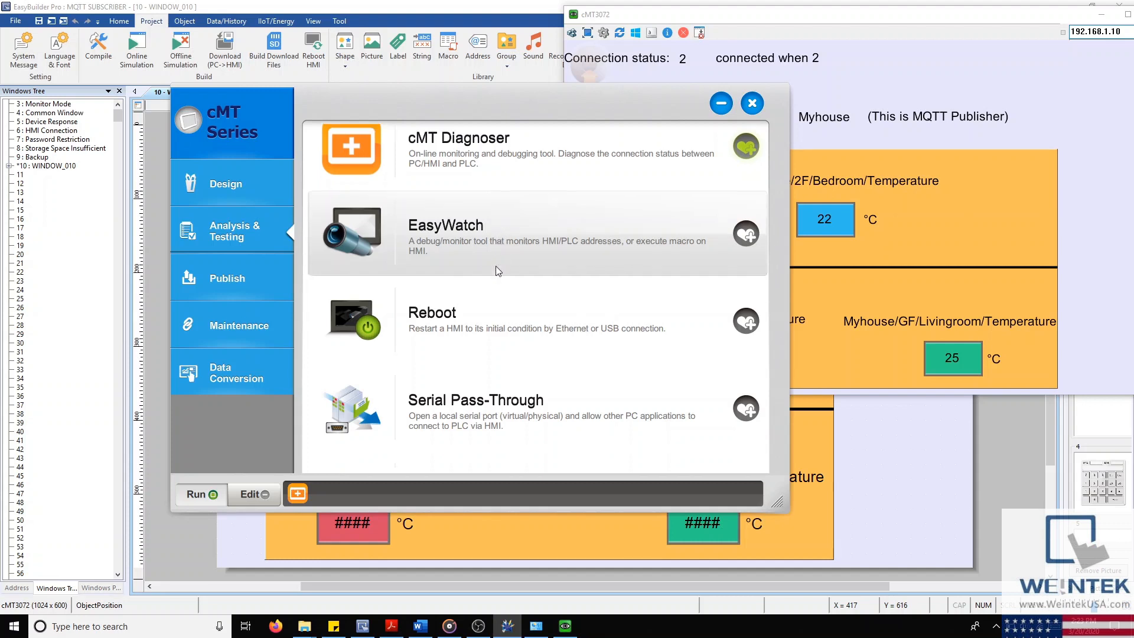
scroll(495, 265, down, 2)
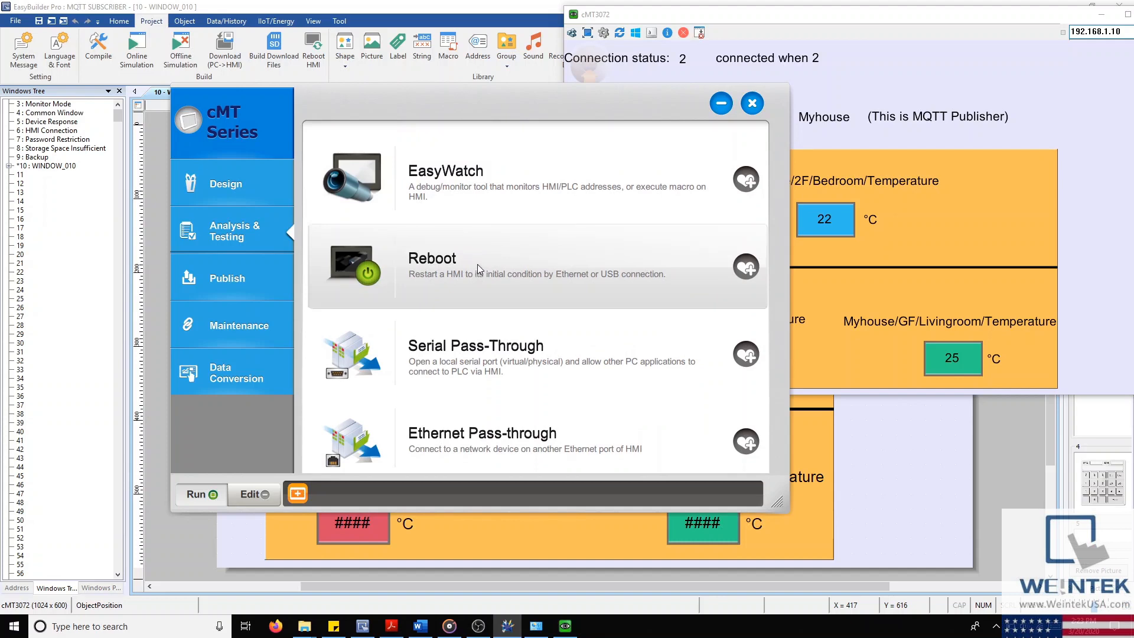
click(478, 264)
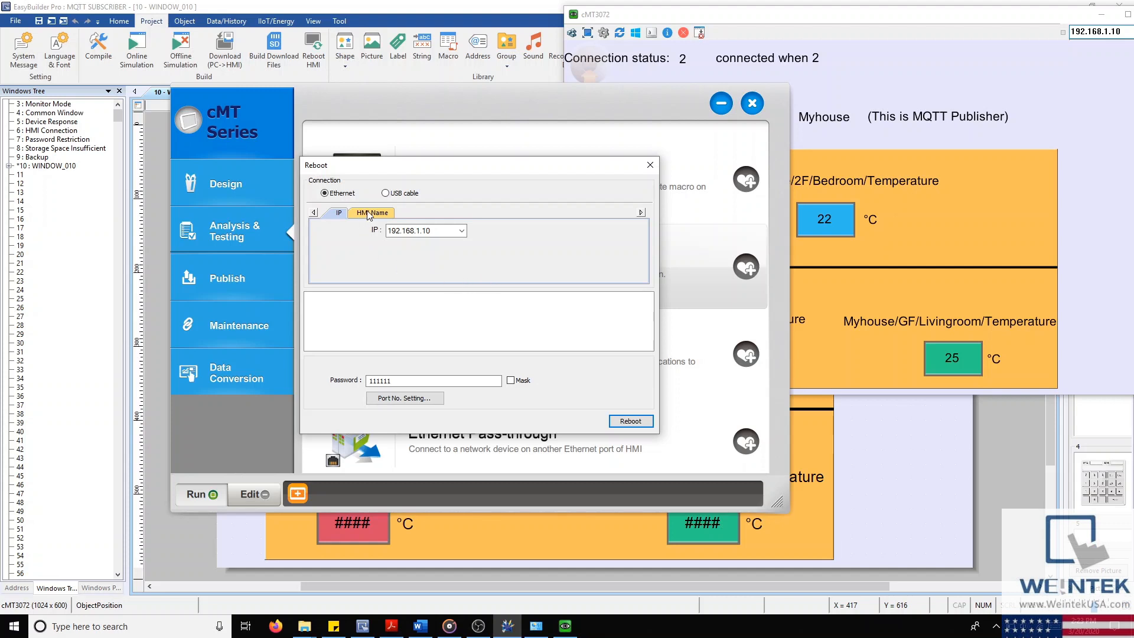
Step: Check the HMI IP 192.168.1.10, trying an HMI Name search before returning to IP
double_click(417, 231)
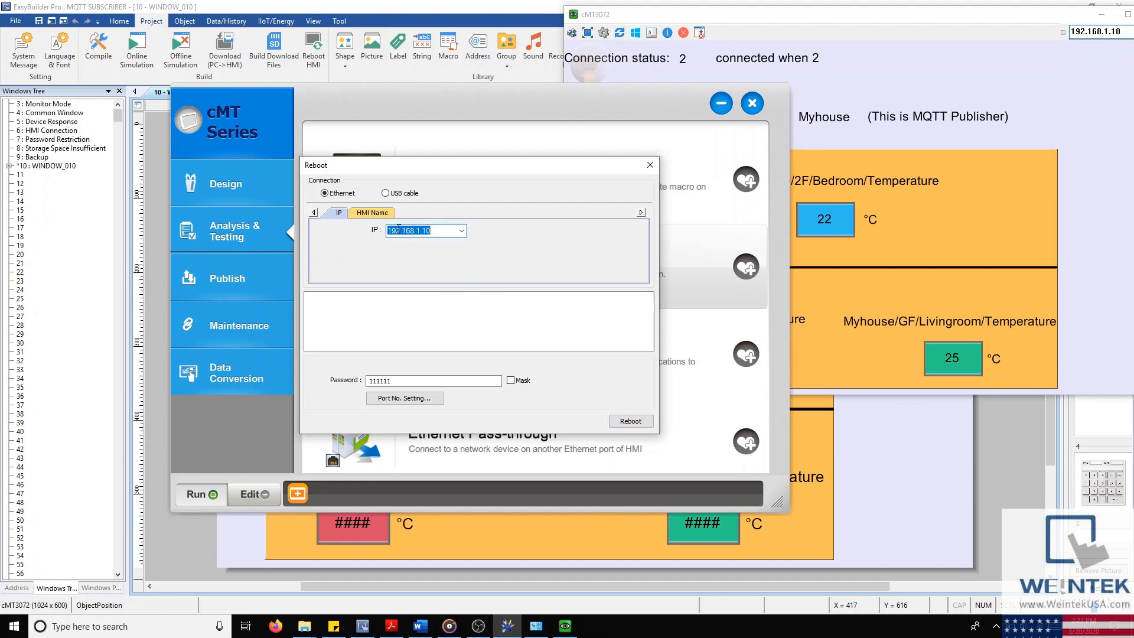
drag(420, 231, 381, 224)
click(437, 230)
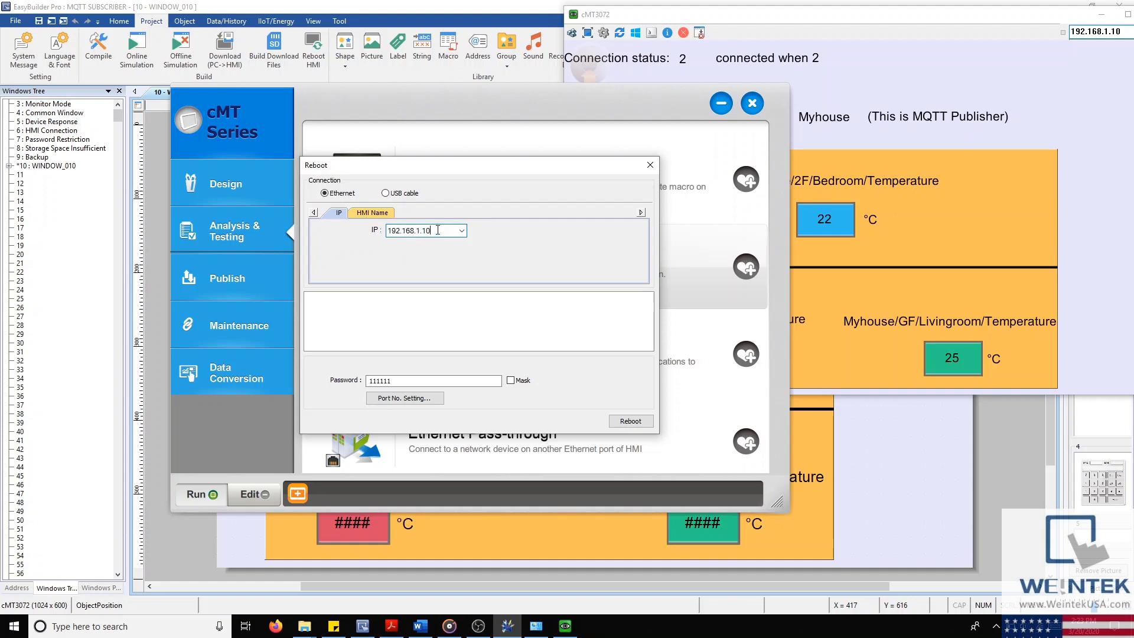
click(376, 214)
click(426, 261)
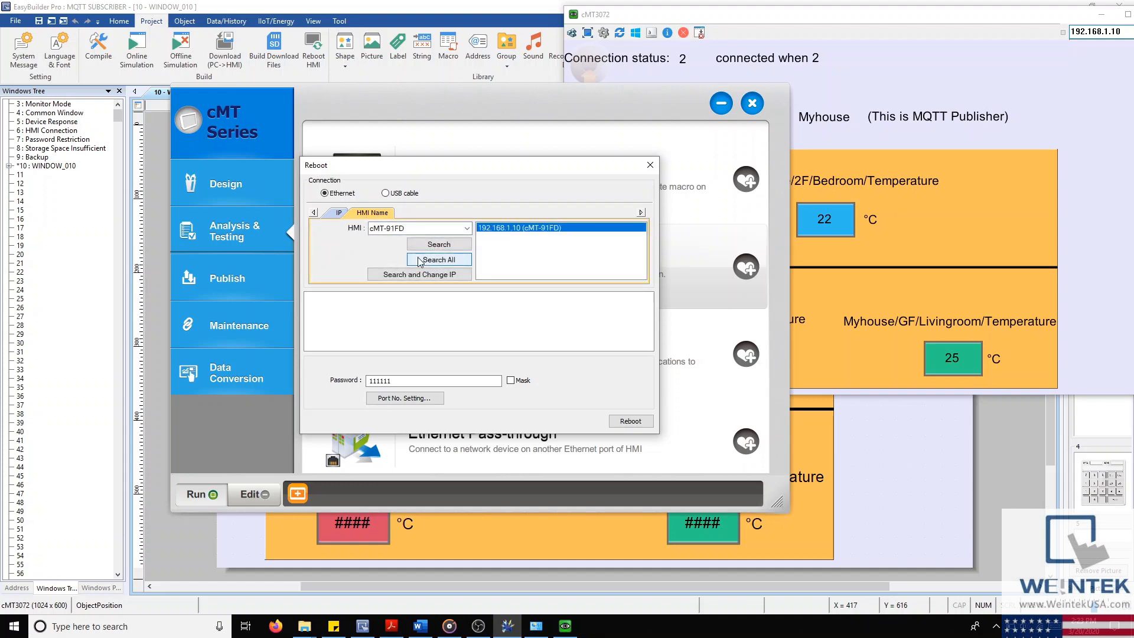
click(337, 214)
click(444, 235)
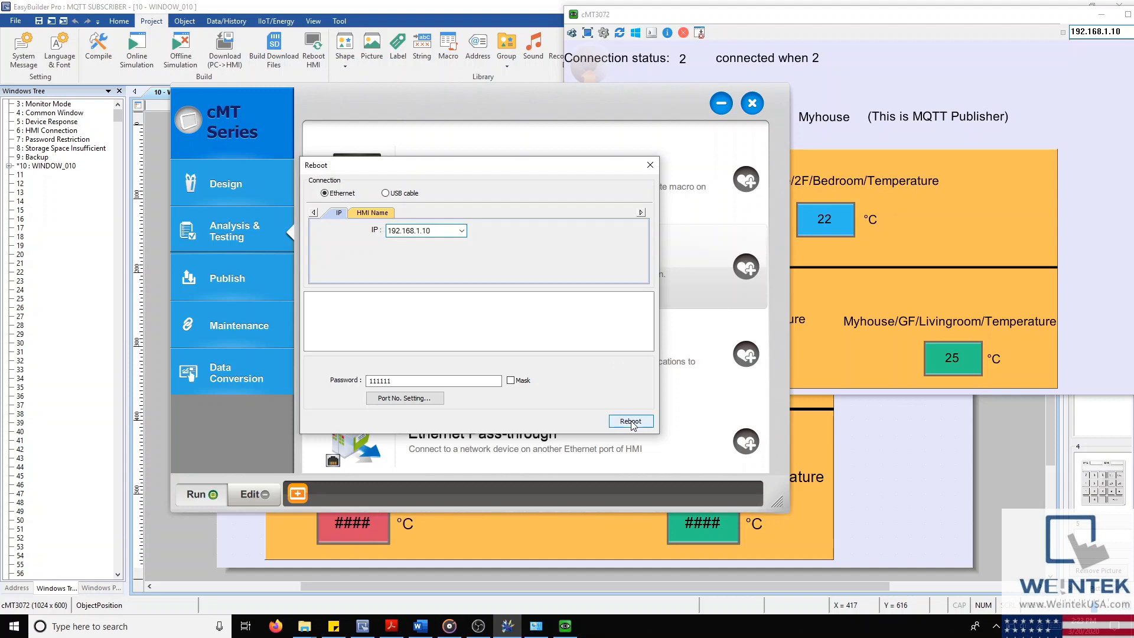
Step: Reboot the HMI at 192.168.1.10 and watch its screen restart
click(631, 422)
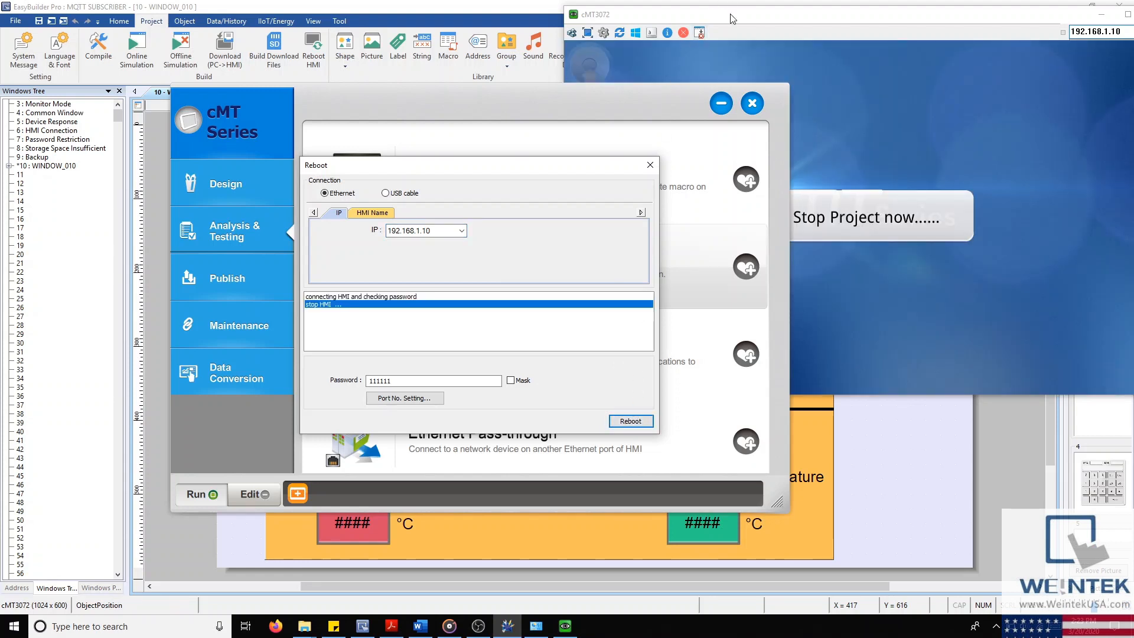
click(731, 18)
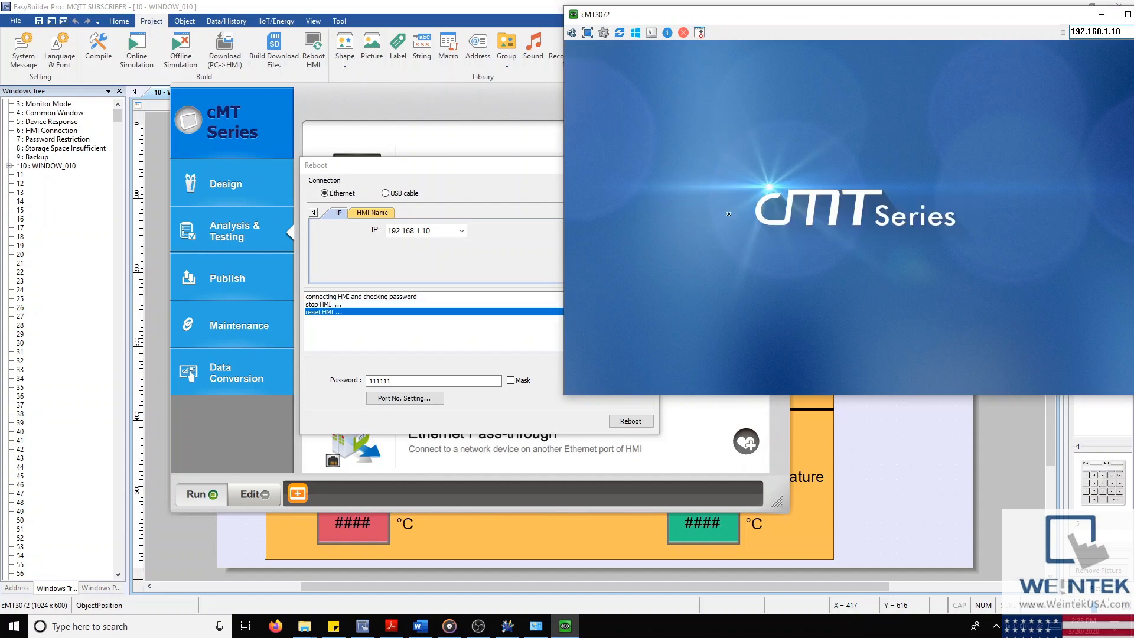
drag(483, 172, 446, 165)
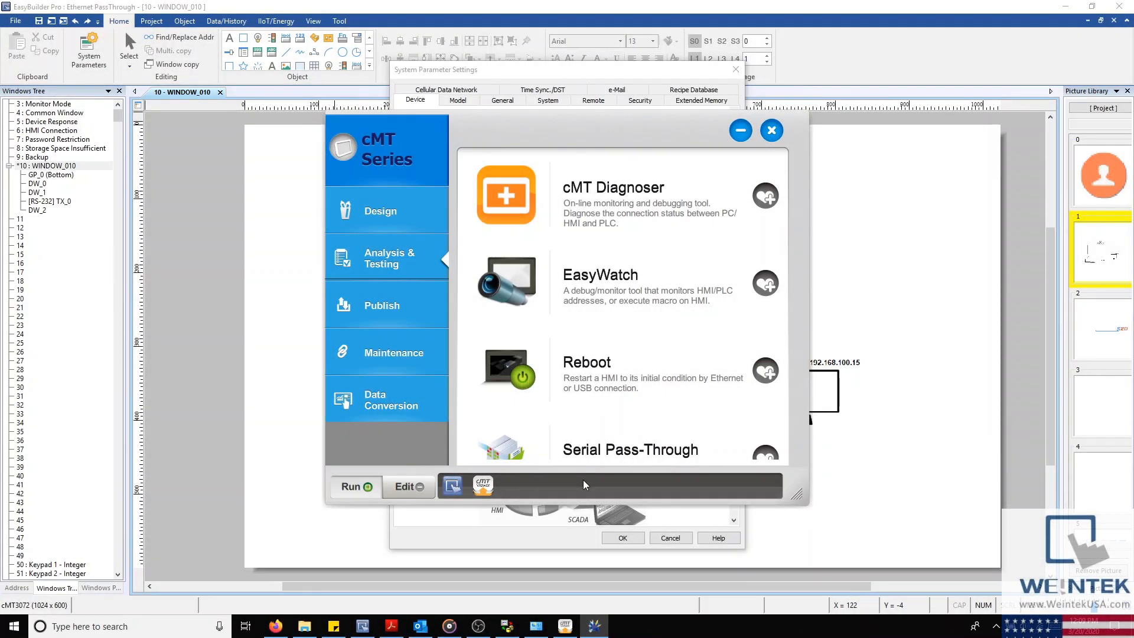
Step: Set Serial Pass-Through's PLC connection to COM 2, keeping the interface on Ethernet
scroll(644, 379, down, 1)
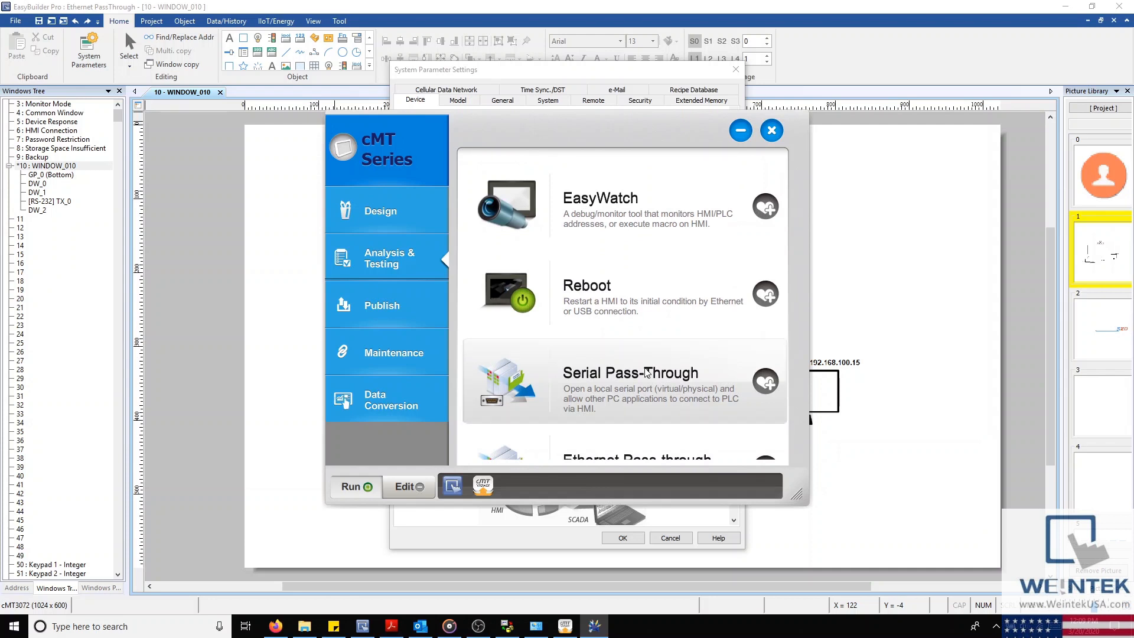
click(647, 372)
click(570, 348)
click(570, 369)
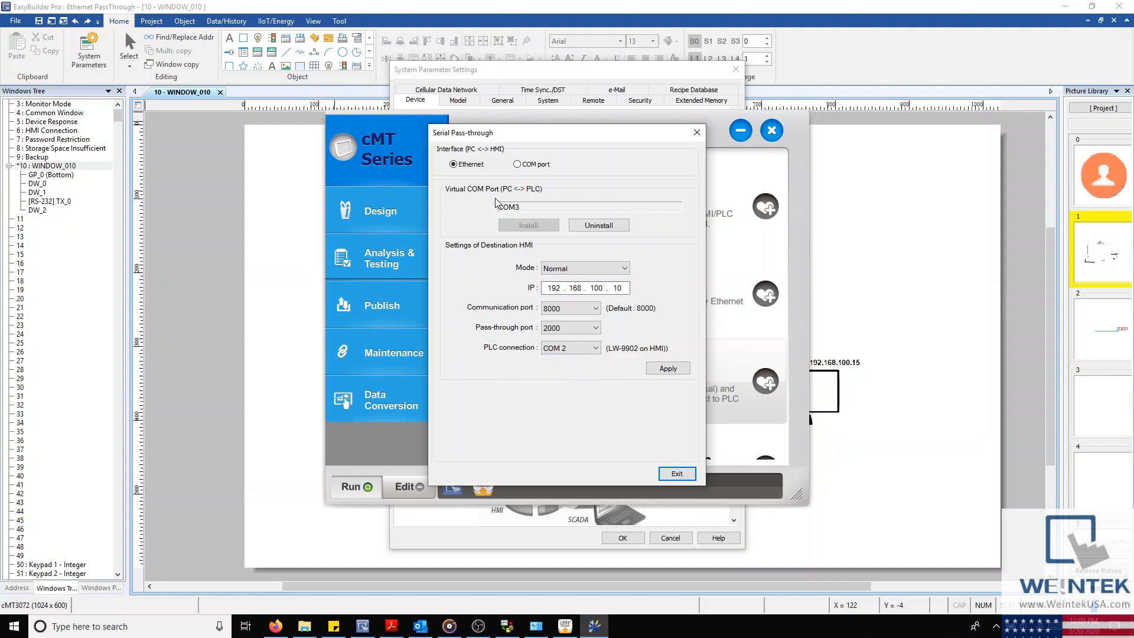
click(519, 165)
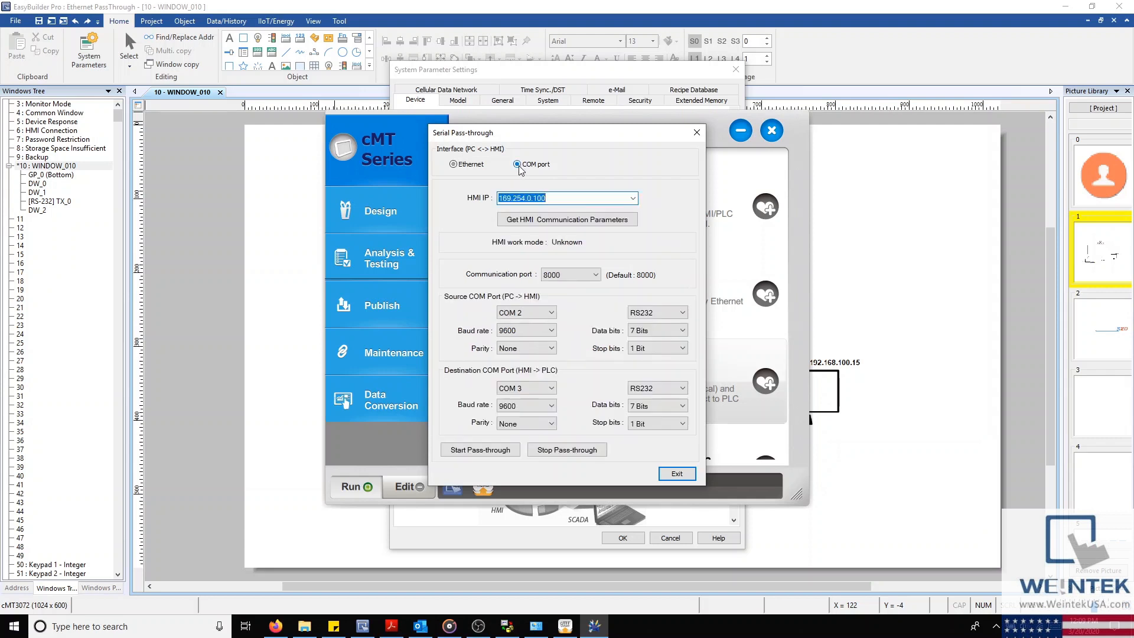
click(470, 166)
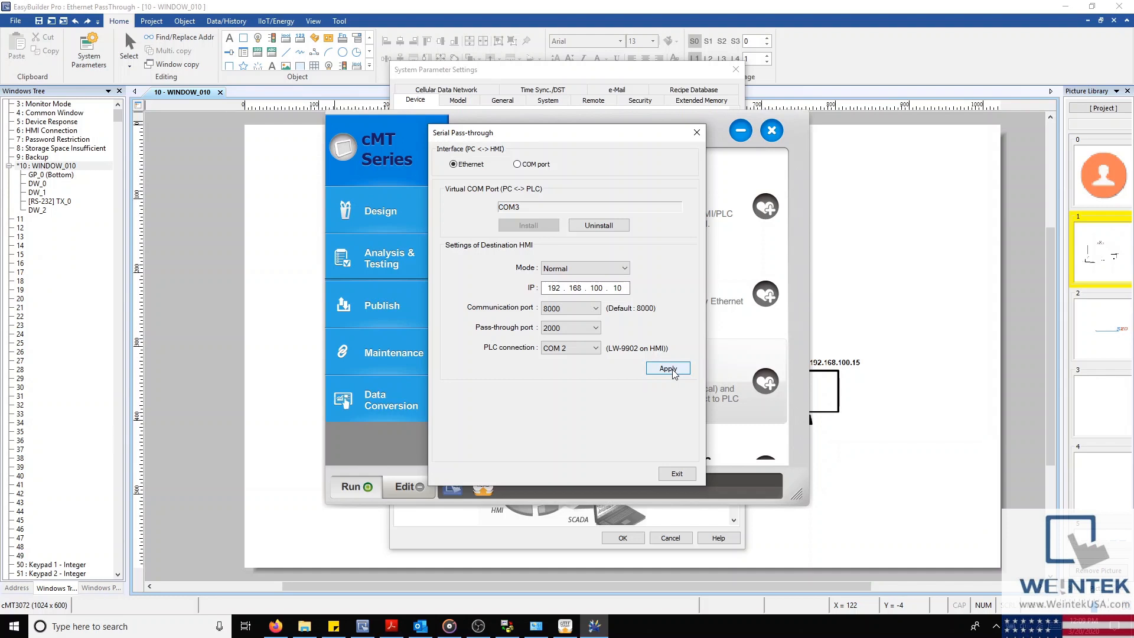
Step: Apply the pass-through settings and confirm the Fatek channel on COM3 to match the virtual port
click(668, 369)
click(506, 626)
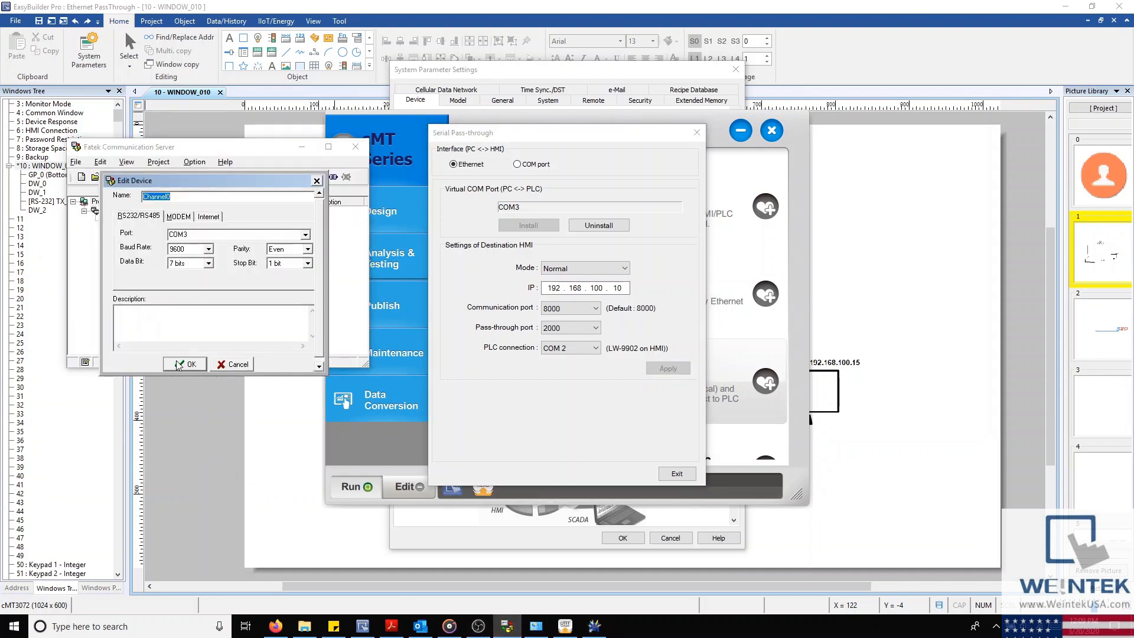
double_click(192, 234)
click(518, 213)
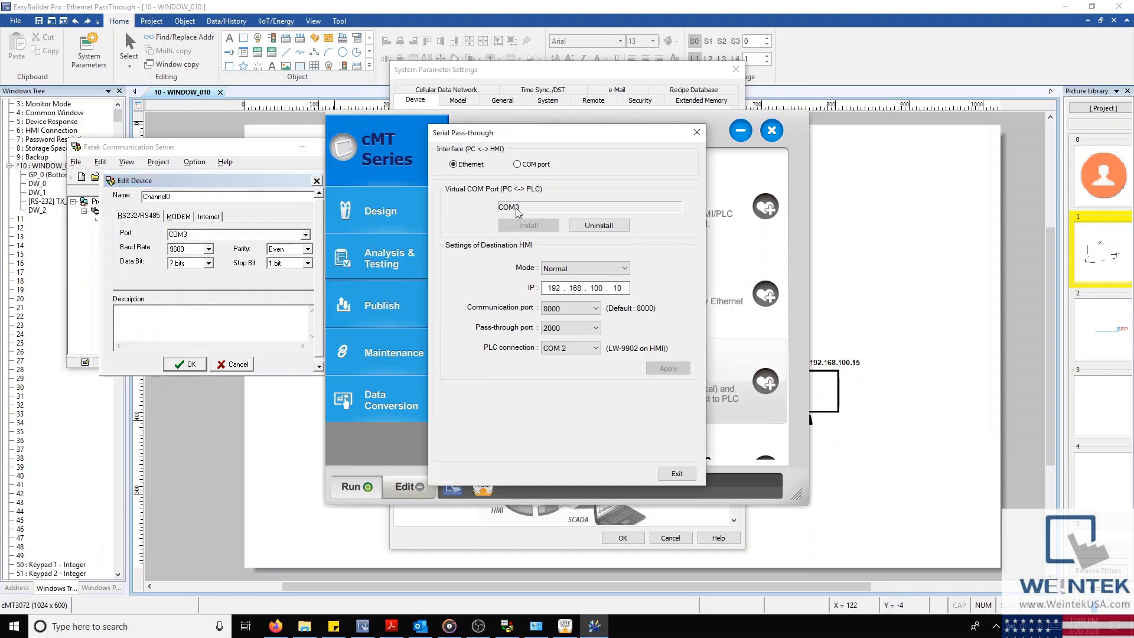
click(192, 362)
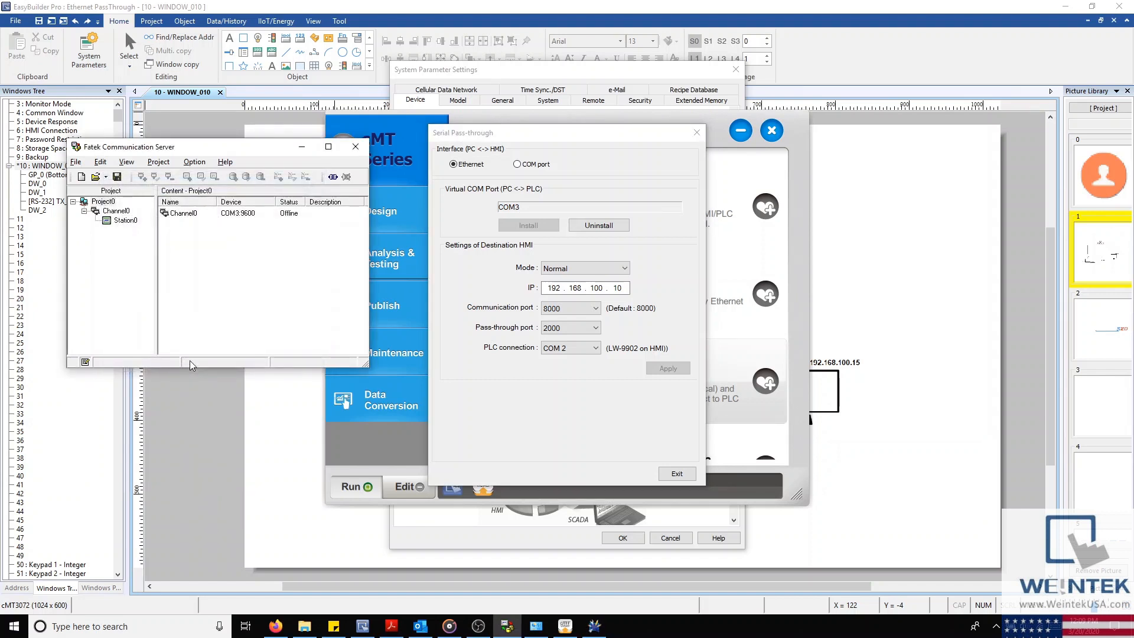
drag(260, 152, 229, 159)
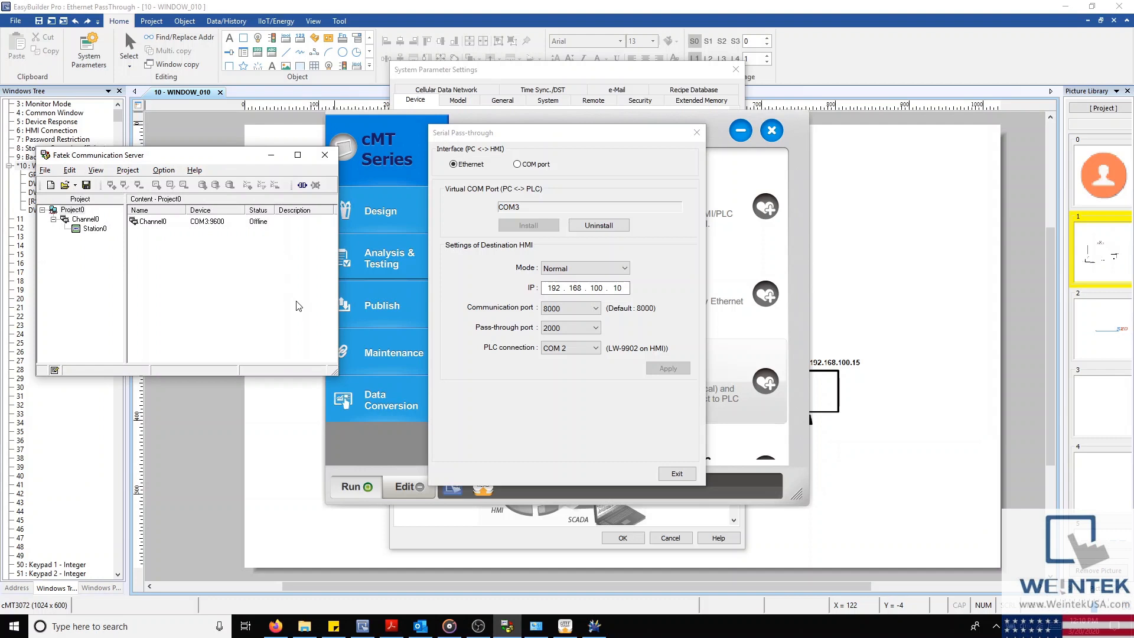
click(338, 119)
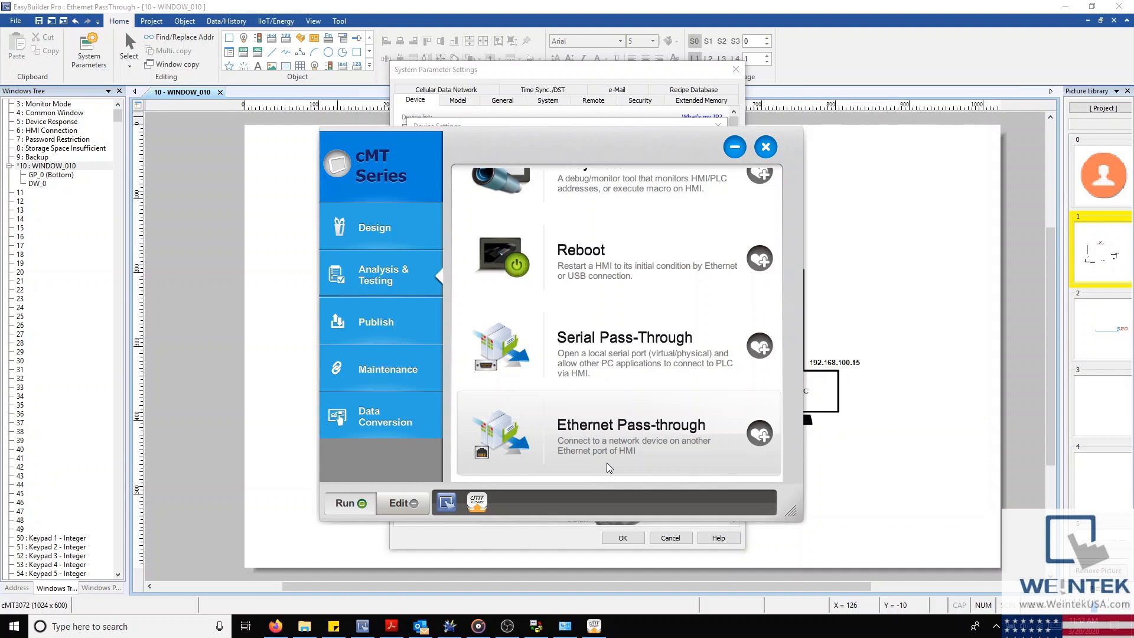
Step: Rearrange the Fatek server and launcher windows to reveal the PLC's Ethernet device settings
click(535, 611)
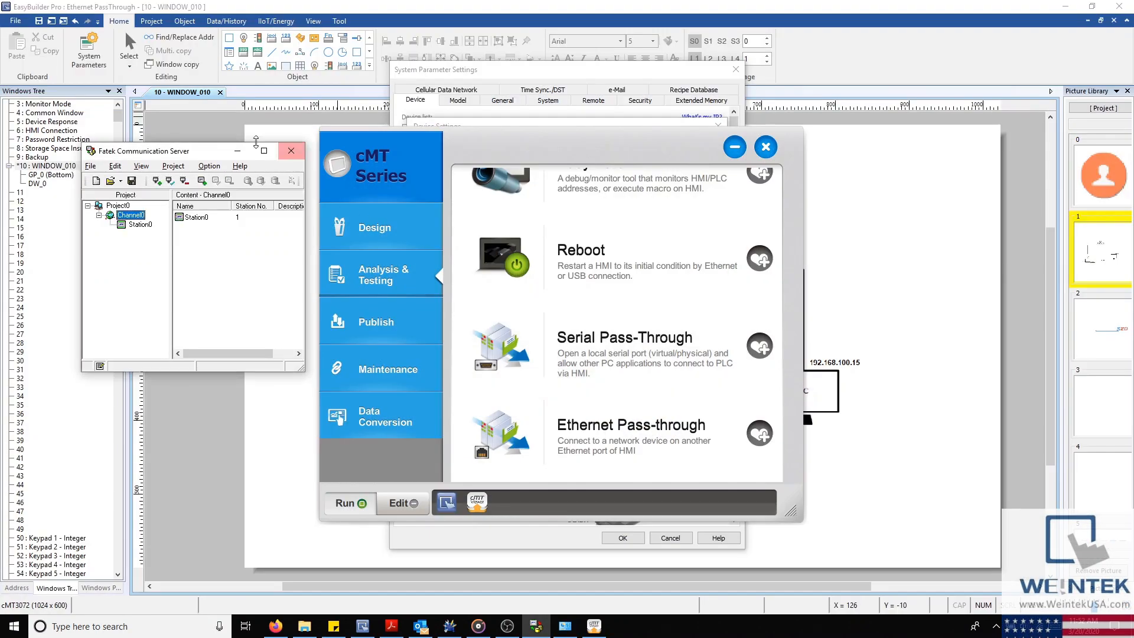
drag(197, 153, 95, 124)
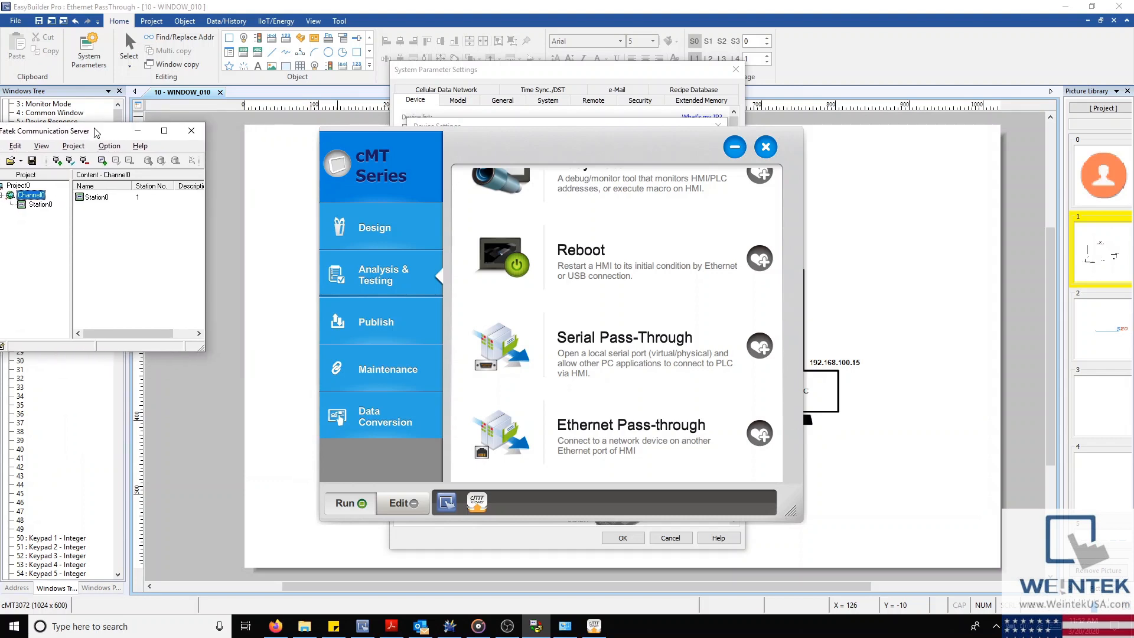
drag(205, 189, 284, 189)
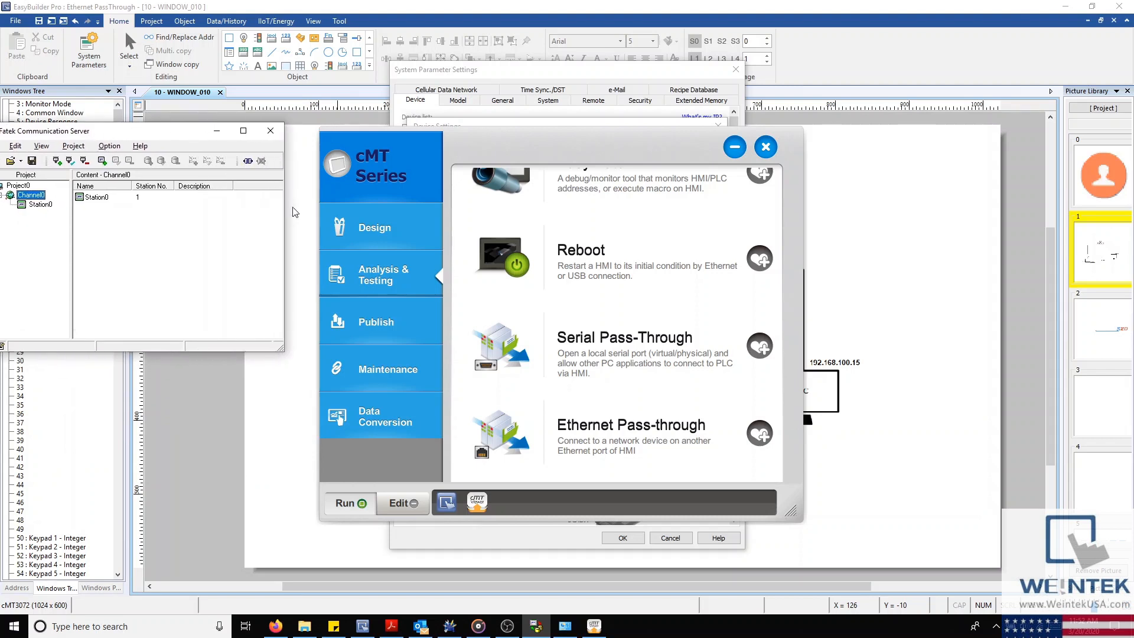
click(476, 127)
drag(494, 146, 516, 265)
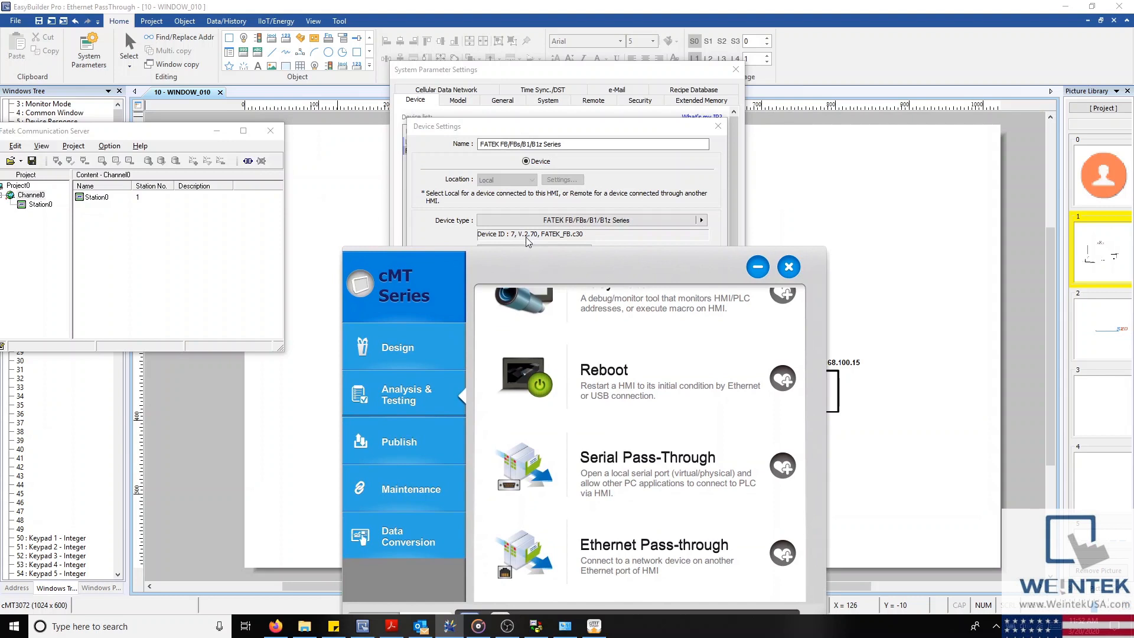
drag(530, 269, 759, 115)
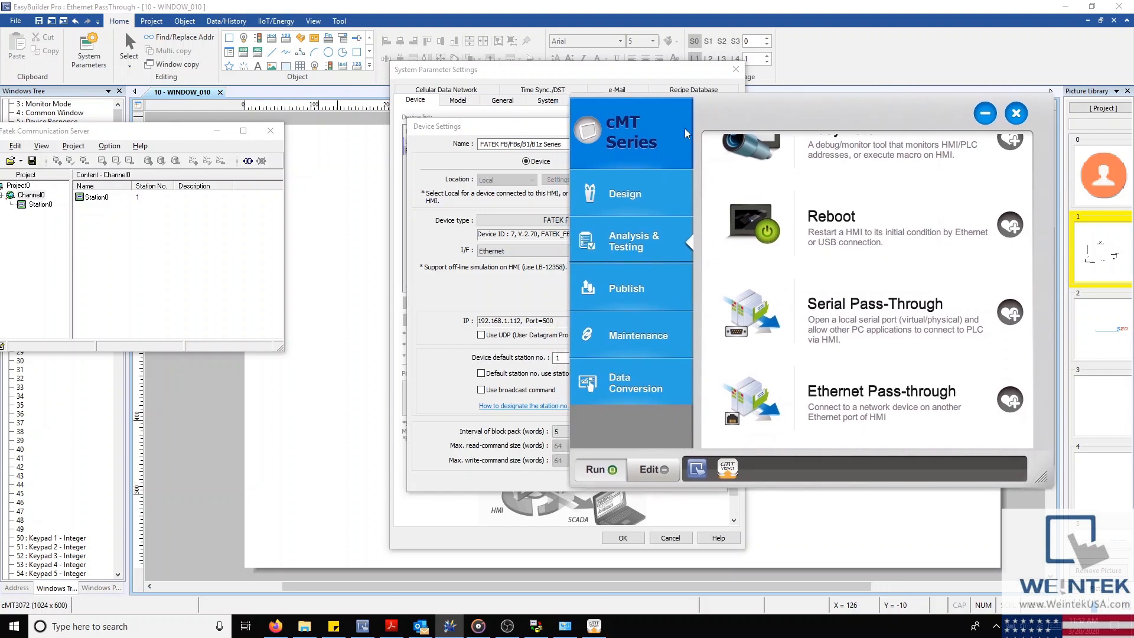
drag(155, 132, 205, 134)
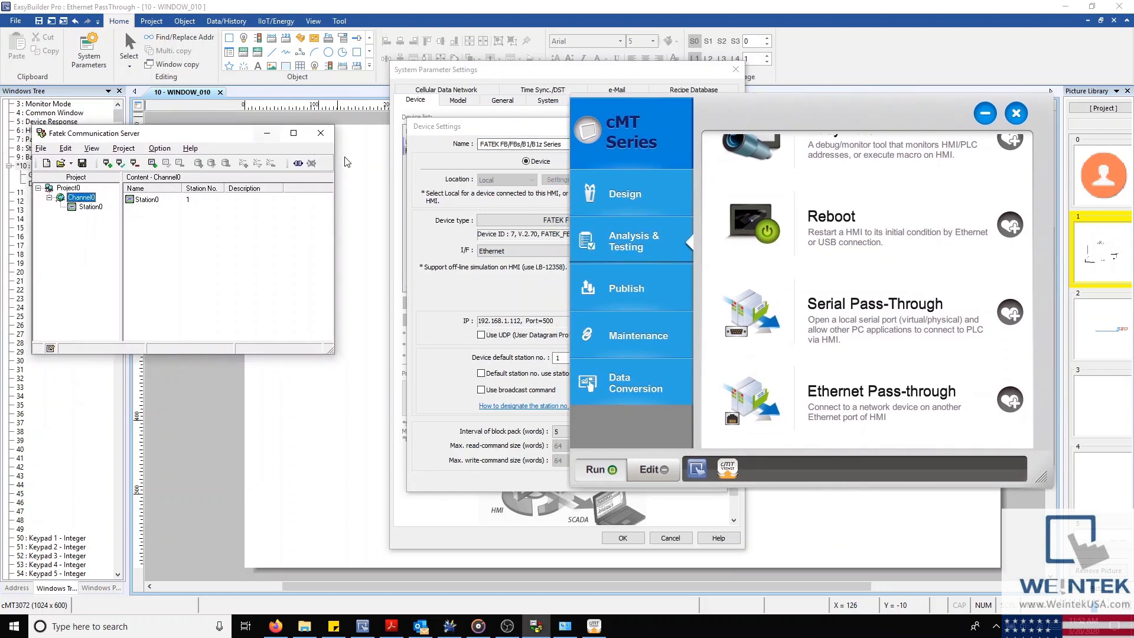
Step: Test the Fatek server connection, check the HMI network diagram, and open Ethernet Pass-through
click(297, 163)
click(309, 165)
click(594, 622)
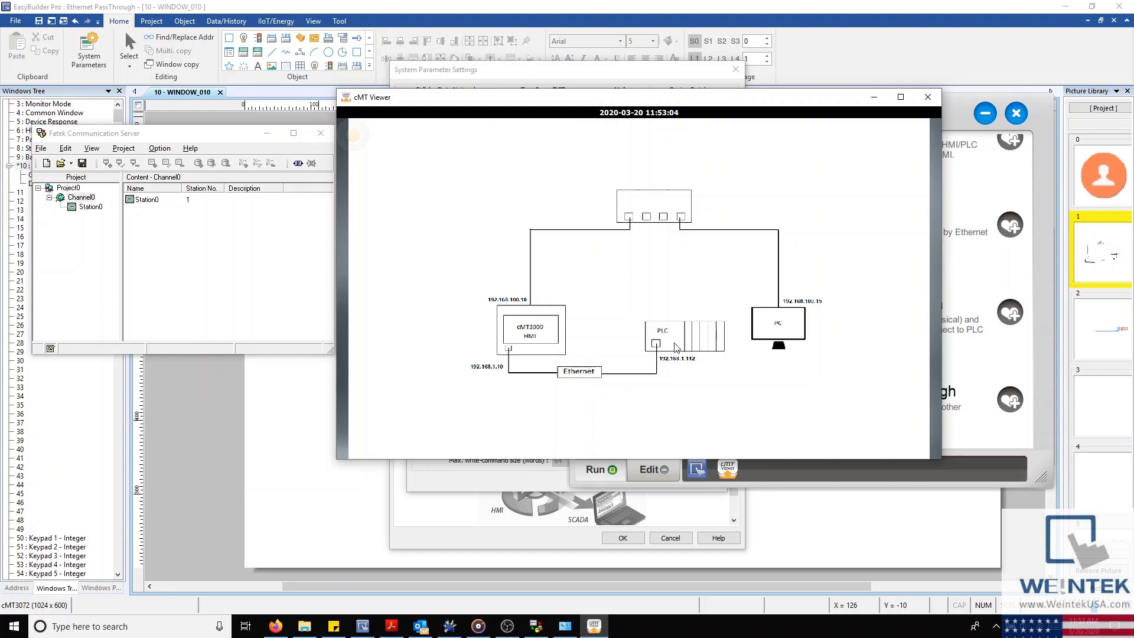
click(875, 97)
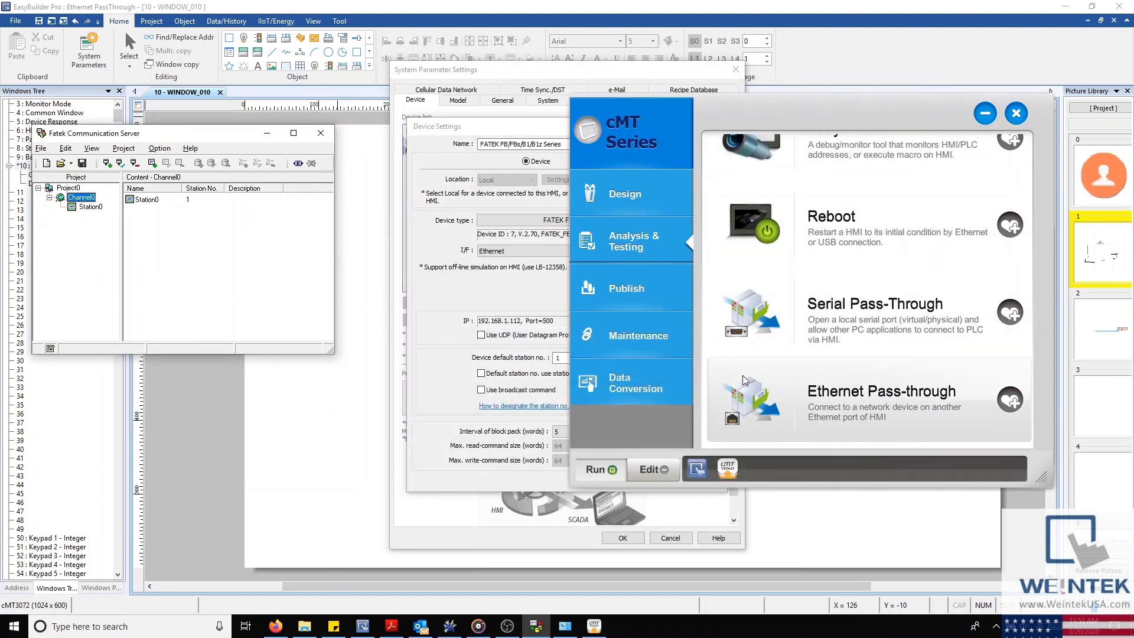
click(796, 391)
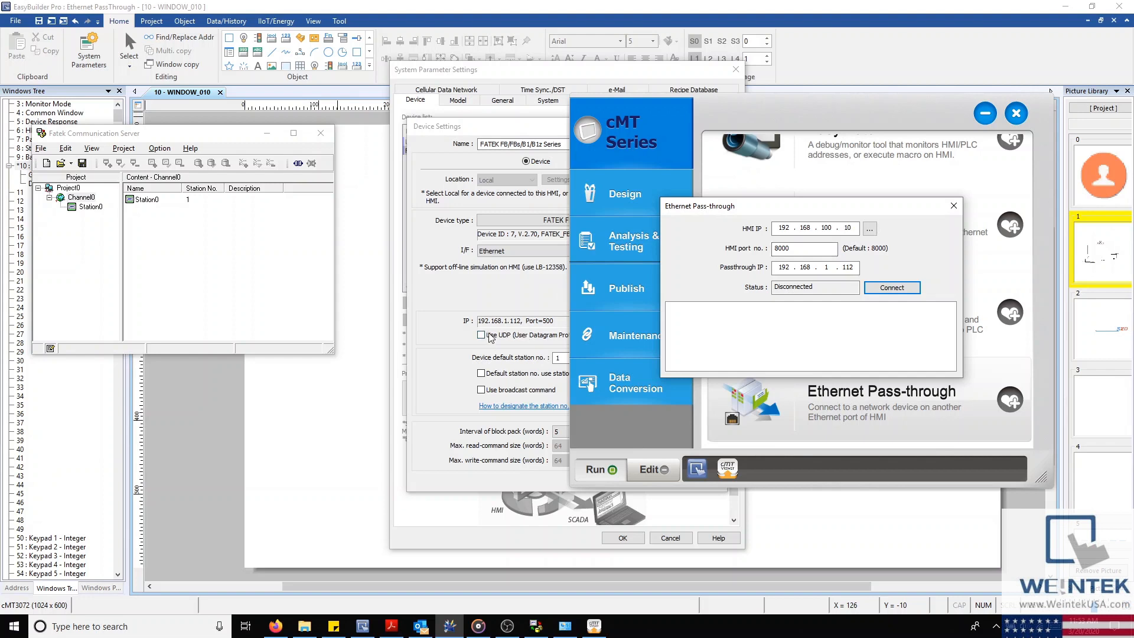
Step: Connect the Ethernet pass-through to PLC 192.168.1.112 and link the Fatek server through it
click(902, 287)
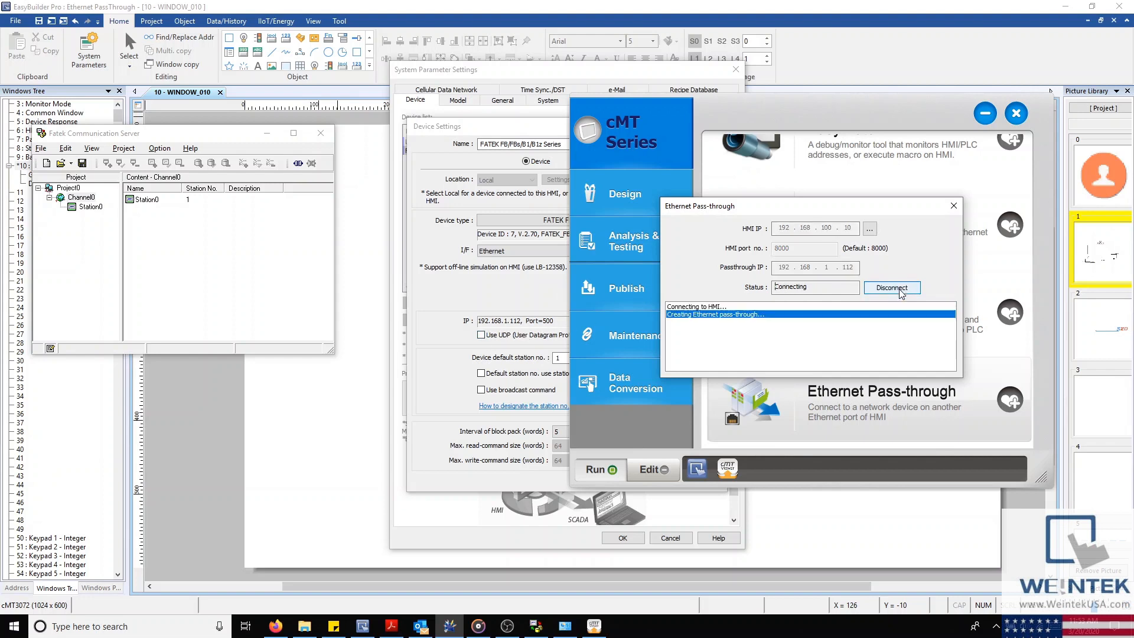
click(299, 167)
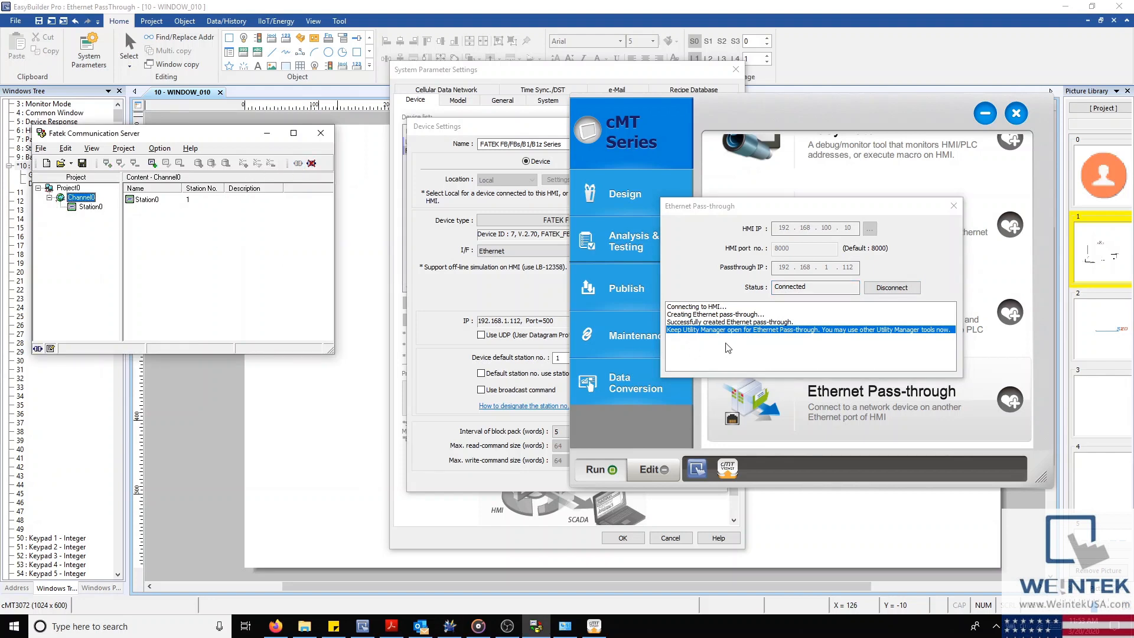
click(741, 322)
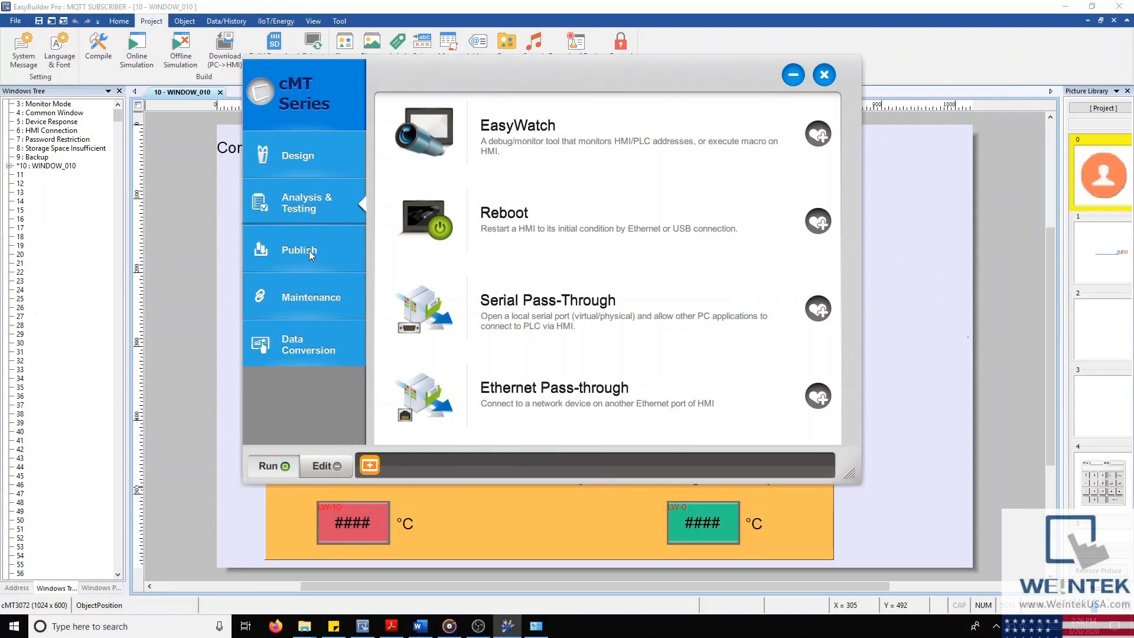
click(309, 252)
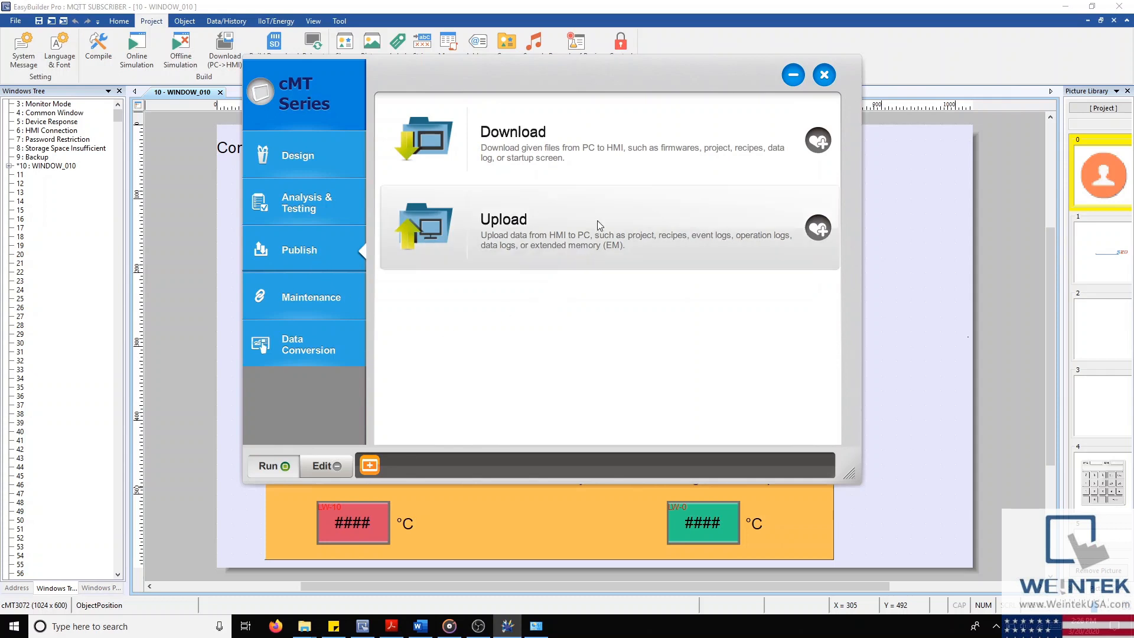
Step: Set up Download (PC->HMI) of cmt3072_demo.cxob to 192.168.1.10, toggling the firmware option
click(604, 165)
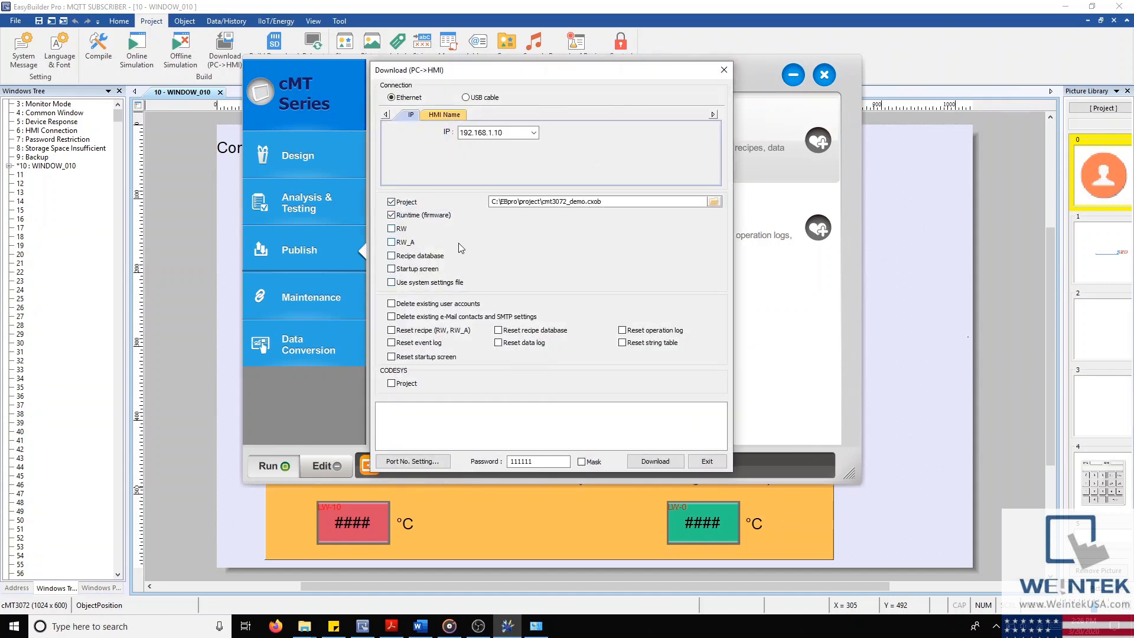
click(403, 216)
double_click(598, 202)
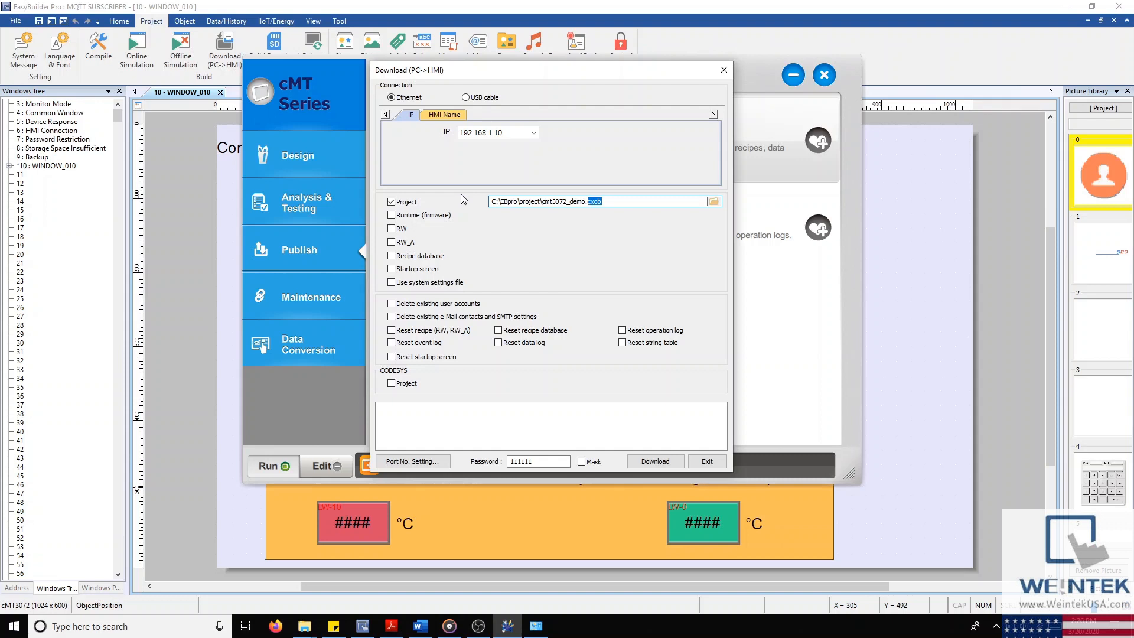
click(230, 11)
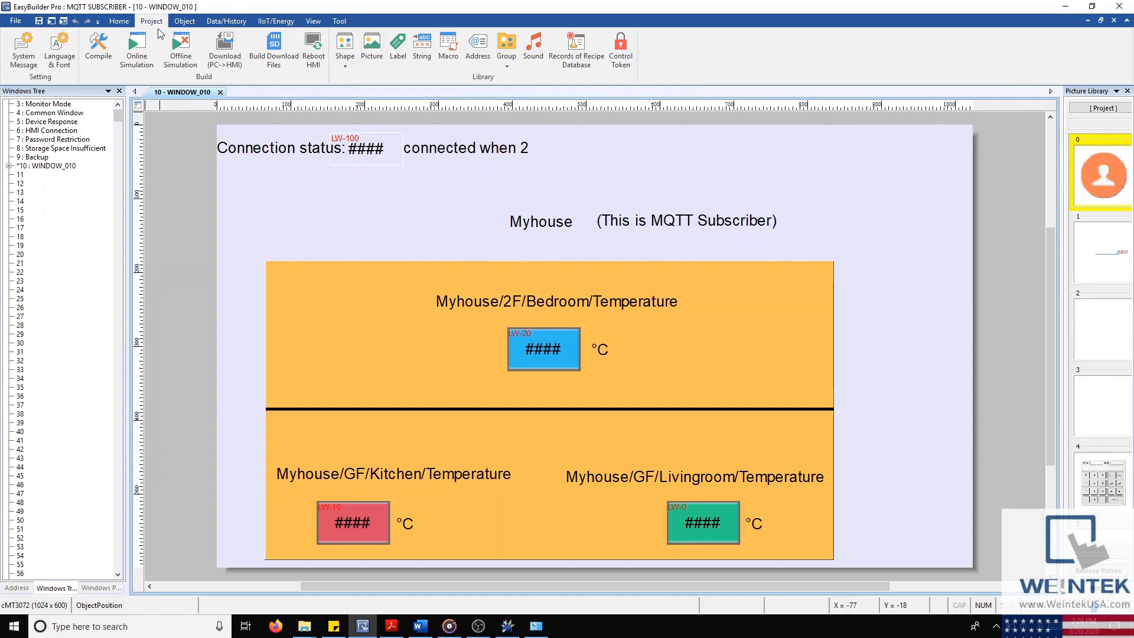
click(98, 47)
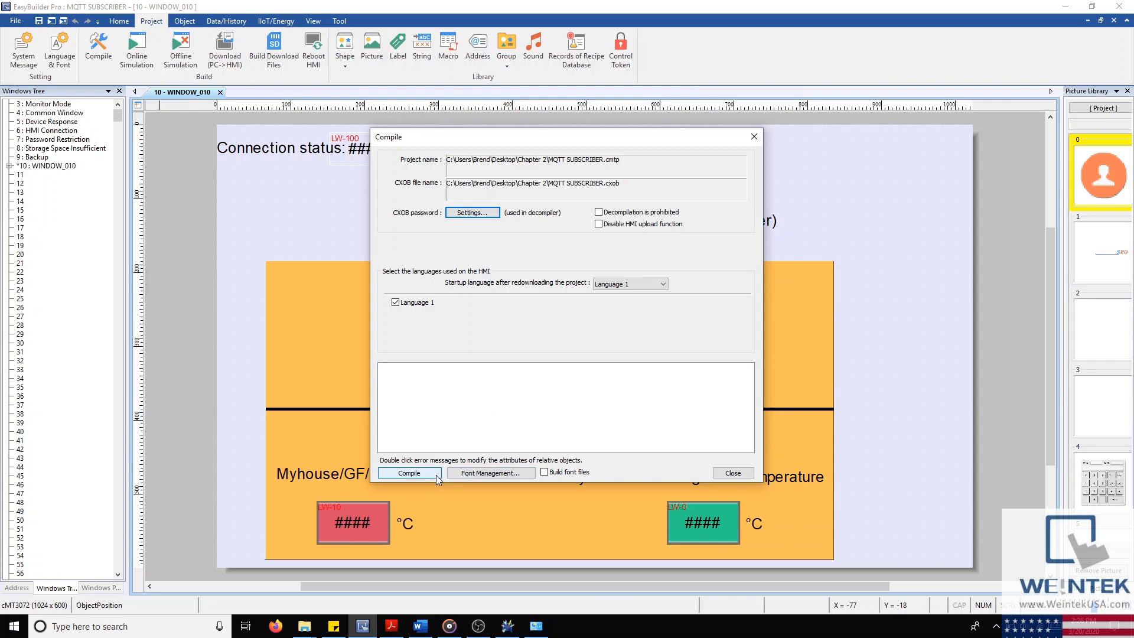
click(508, 625)
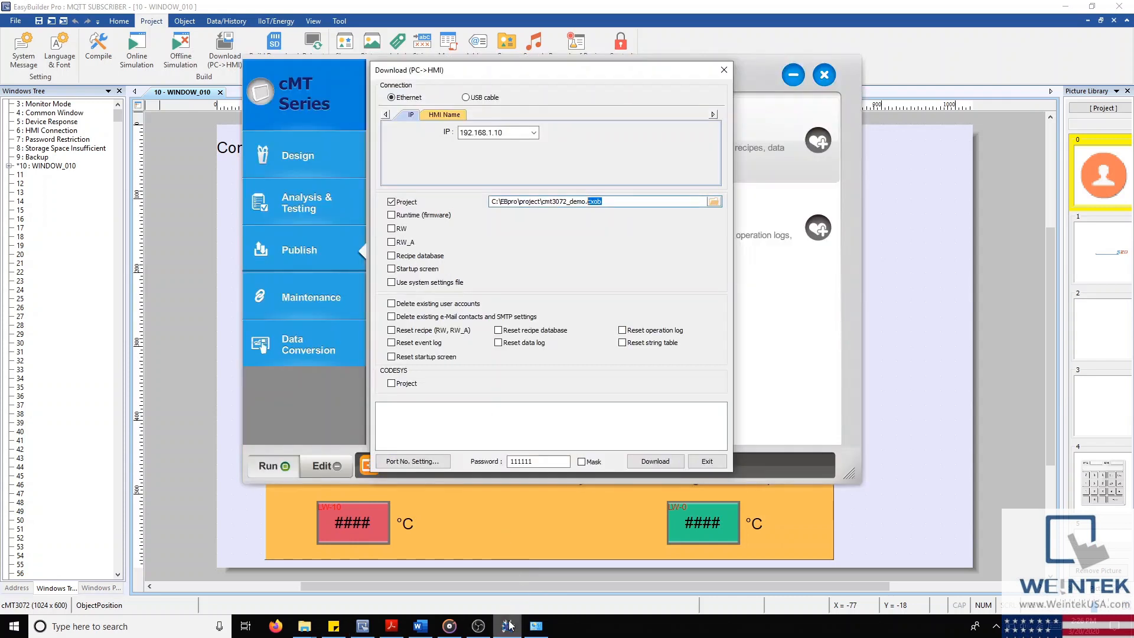
click(392, 215)
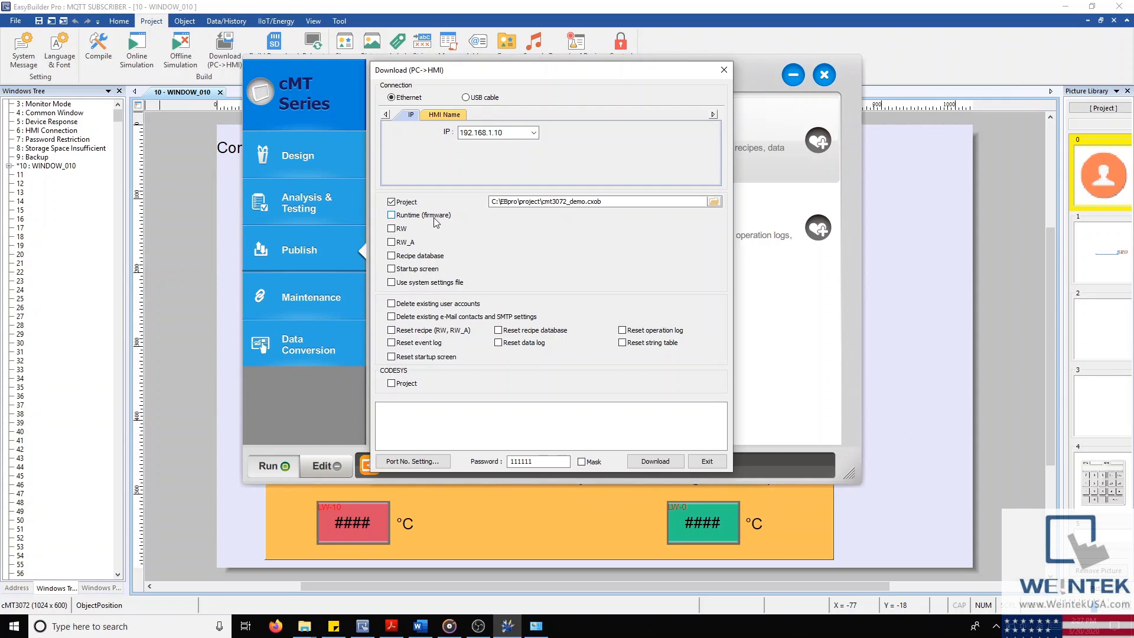
Step: Tick the RW and RW_A recipe downloads, then open the LW-20 bedroom temperature display's properties
click(392, 229)
click(391, 243)
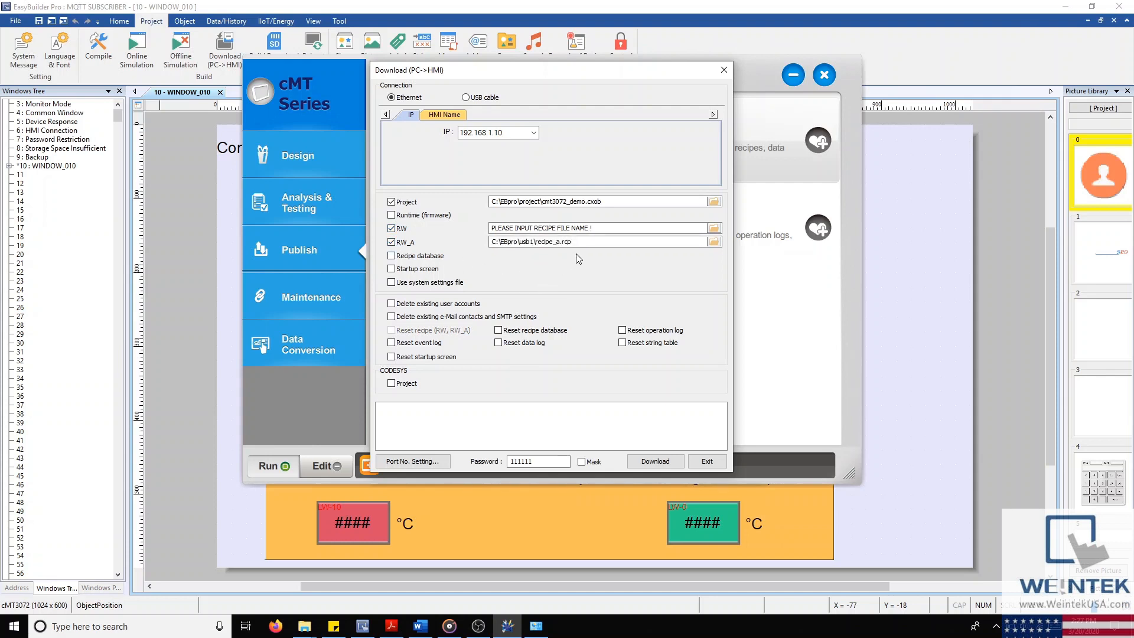
drag(572, 243, 561, 243)
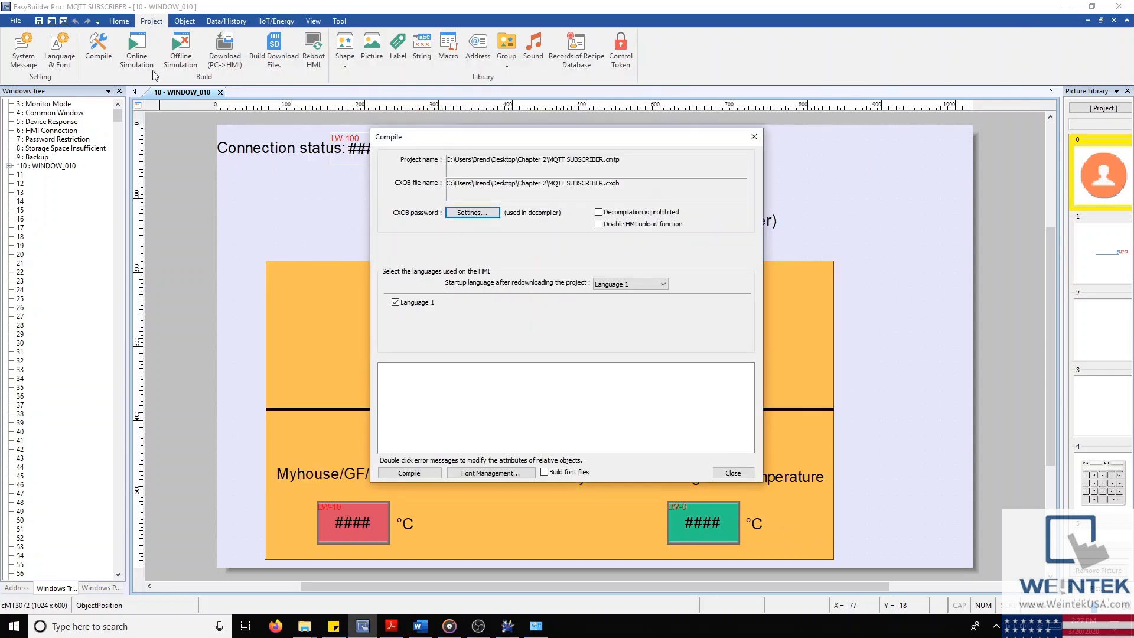
click(755, 139)
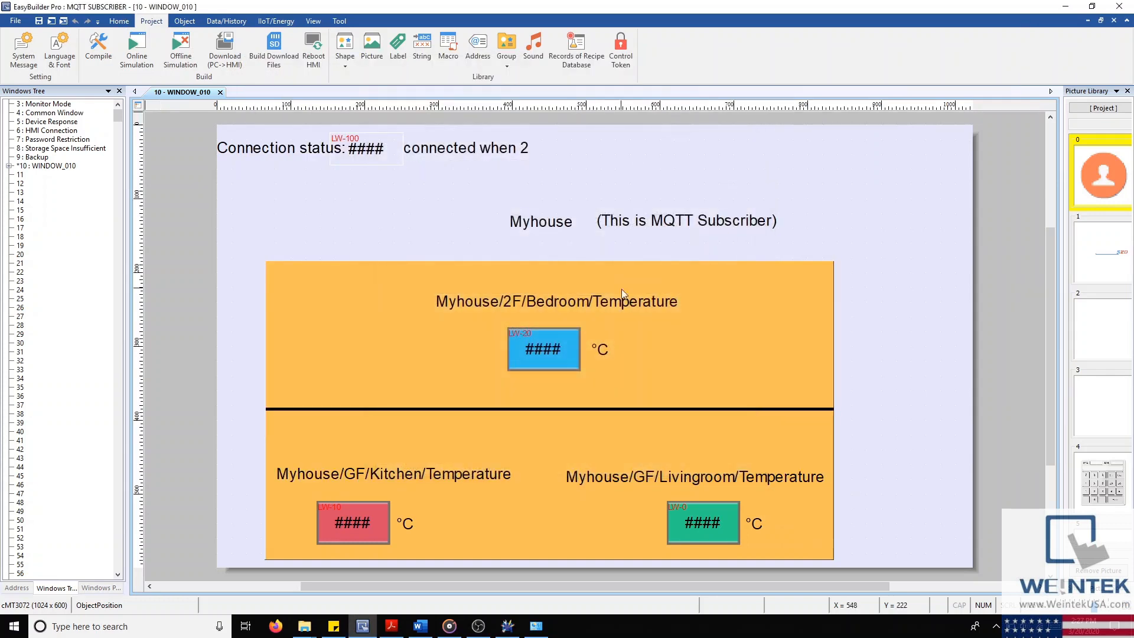
double_click(543, 345)
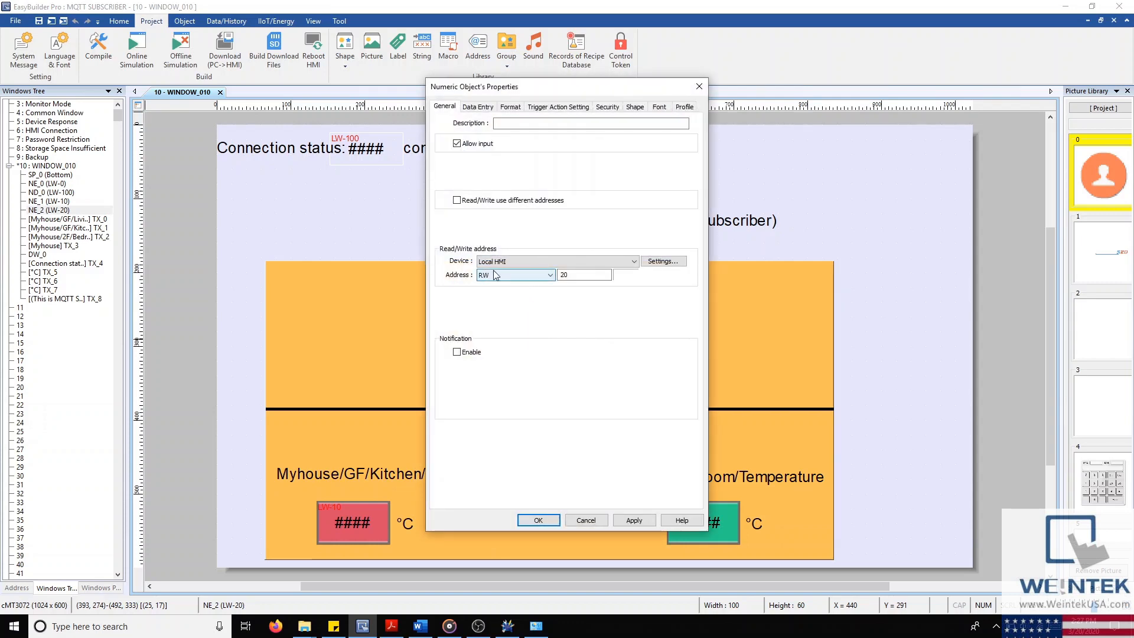
Step: Swap the RW/RW_A recipes for the recipe database option, browse without choosing, then untick it
click(508, 626)
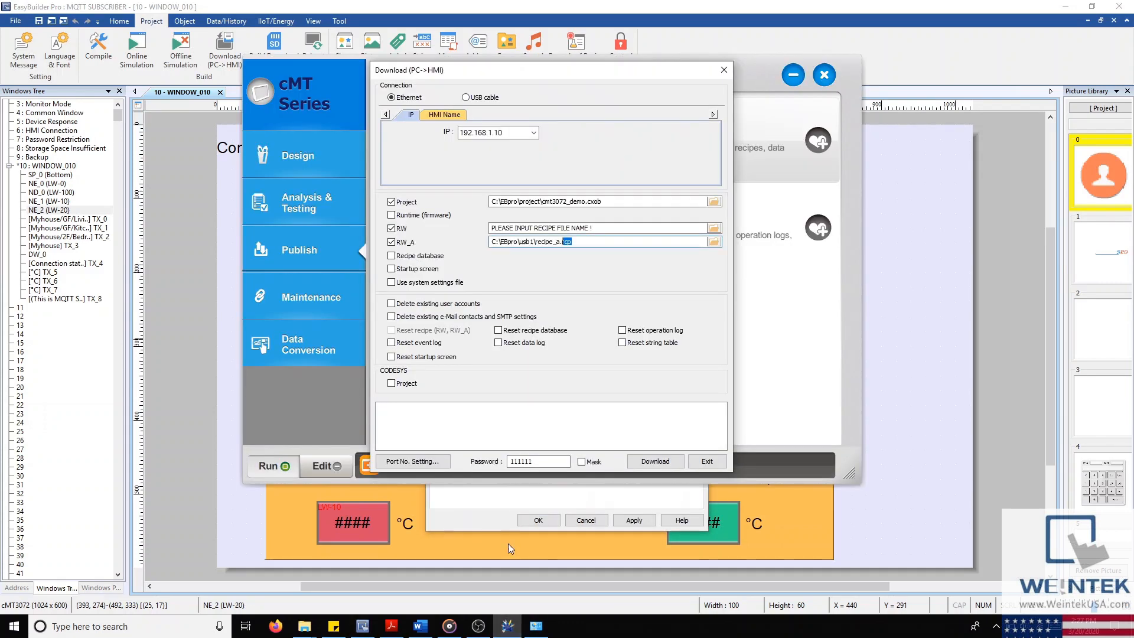
click(393, 256)
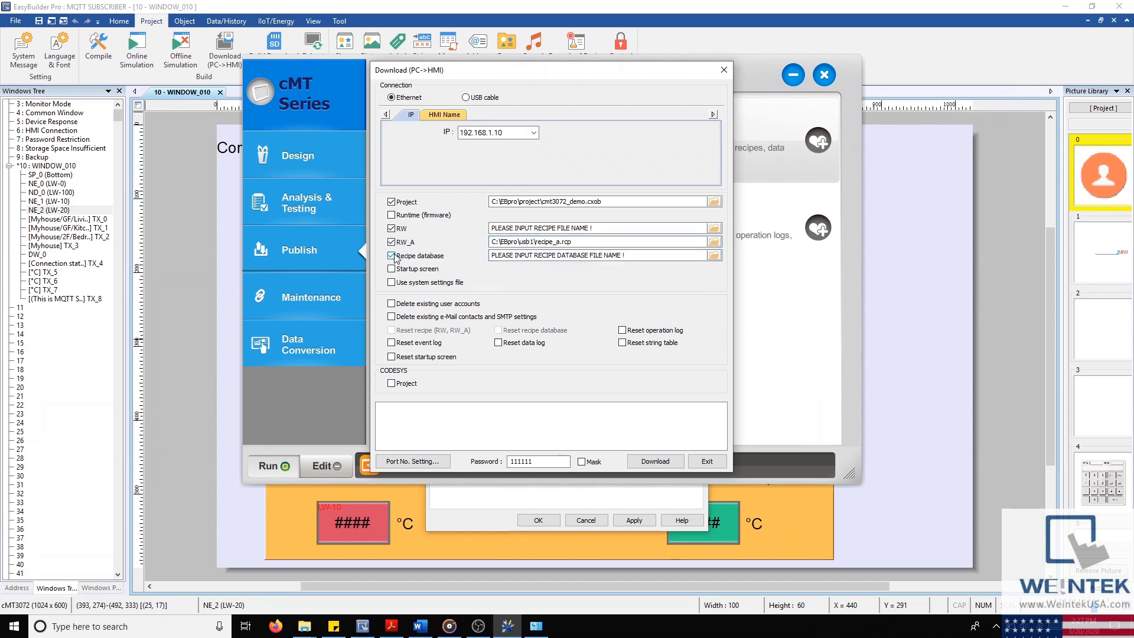
click(392, 242)
click(391, 228)
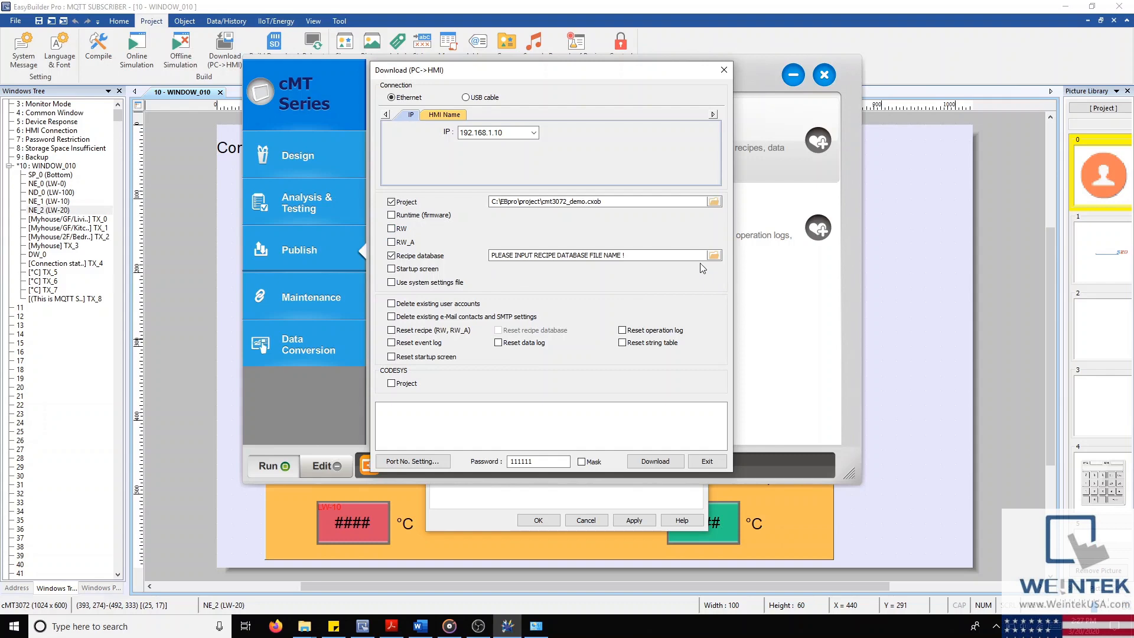
click(714, 255)
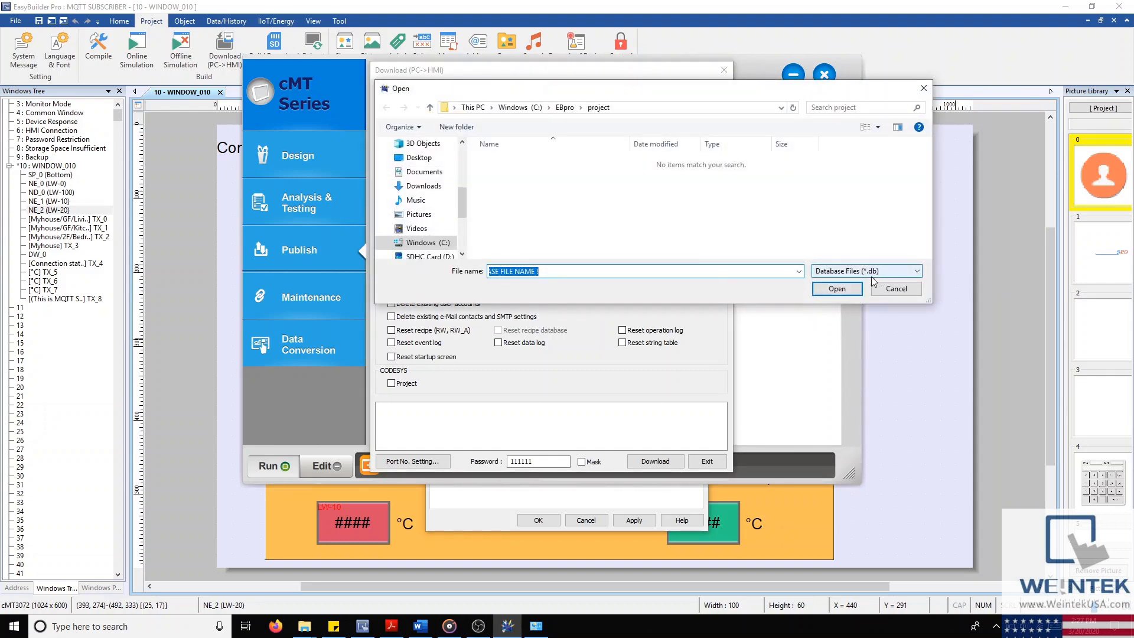
click(896, 289)
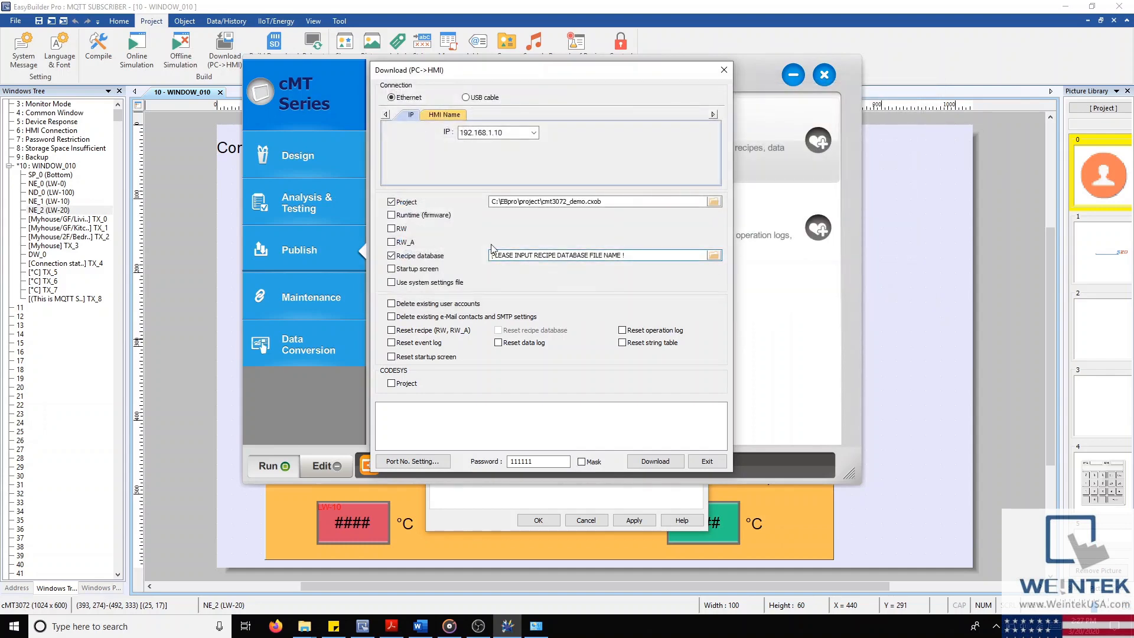
click(412, 257)
Step: Tick the startup screen option, cancel its file browse, and untick it again
click(413, 269)
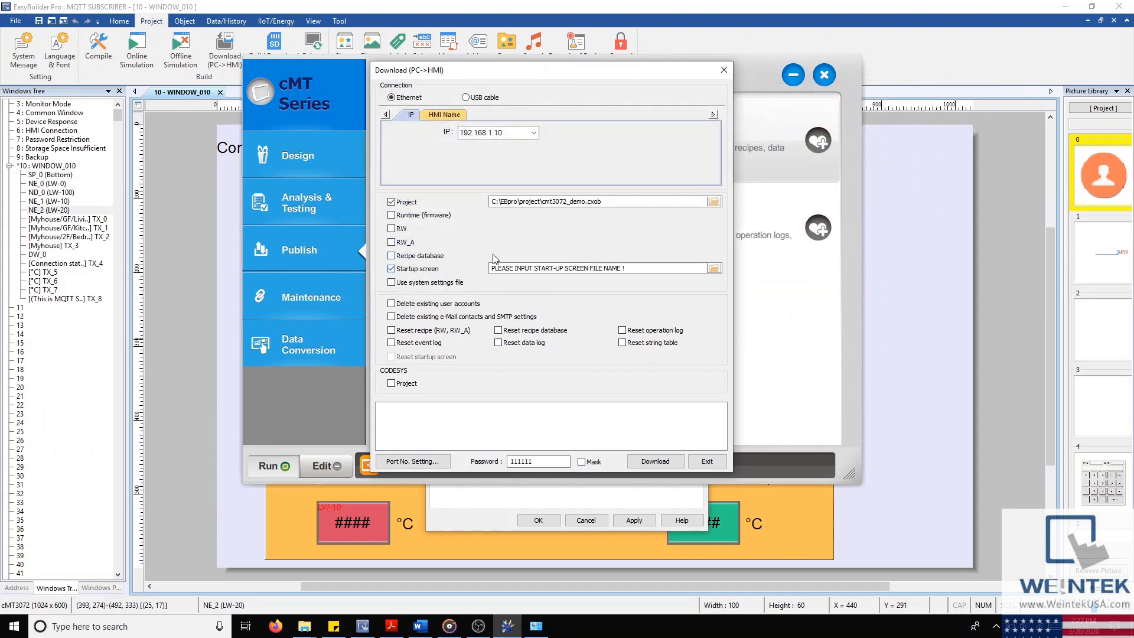
click(714, 269)
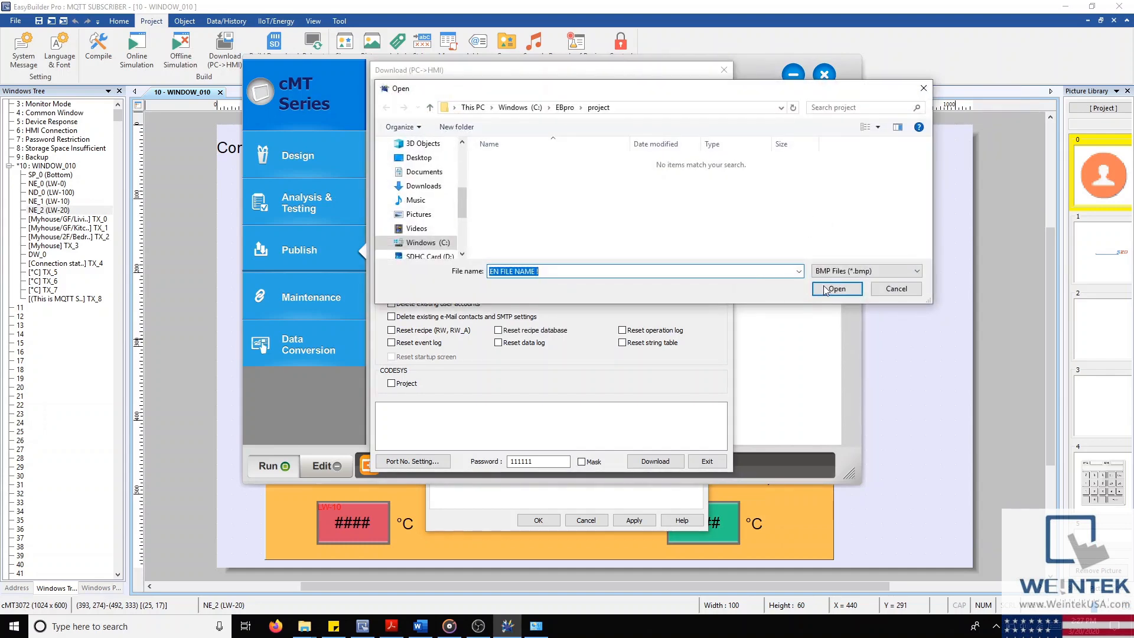
click(897, 288)
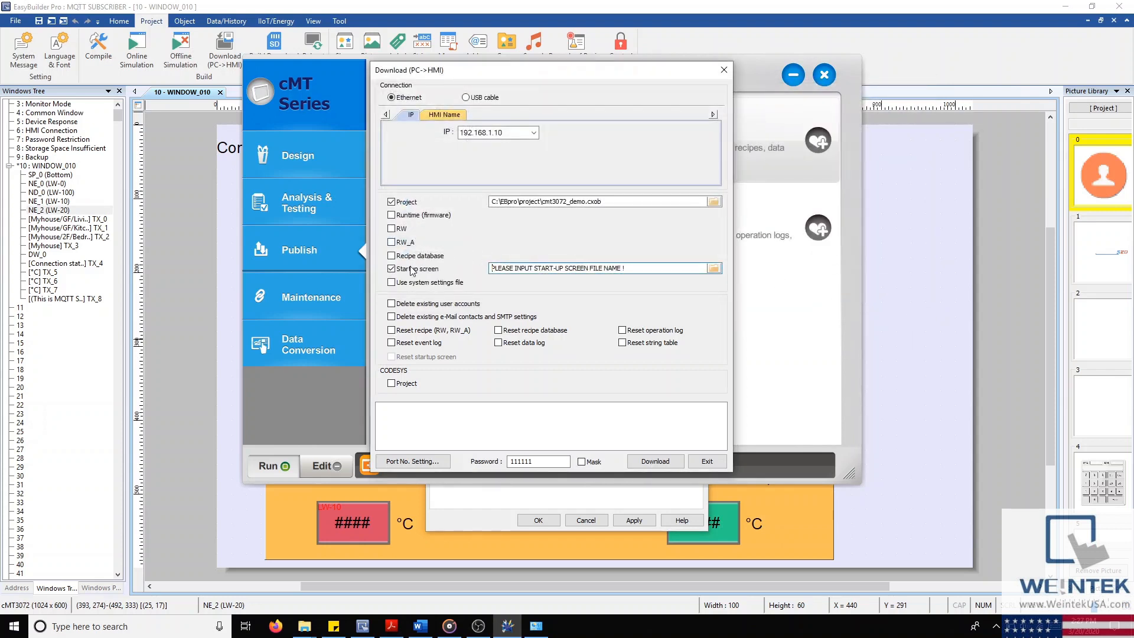
click(413, 270)
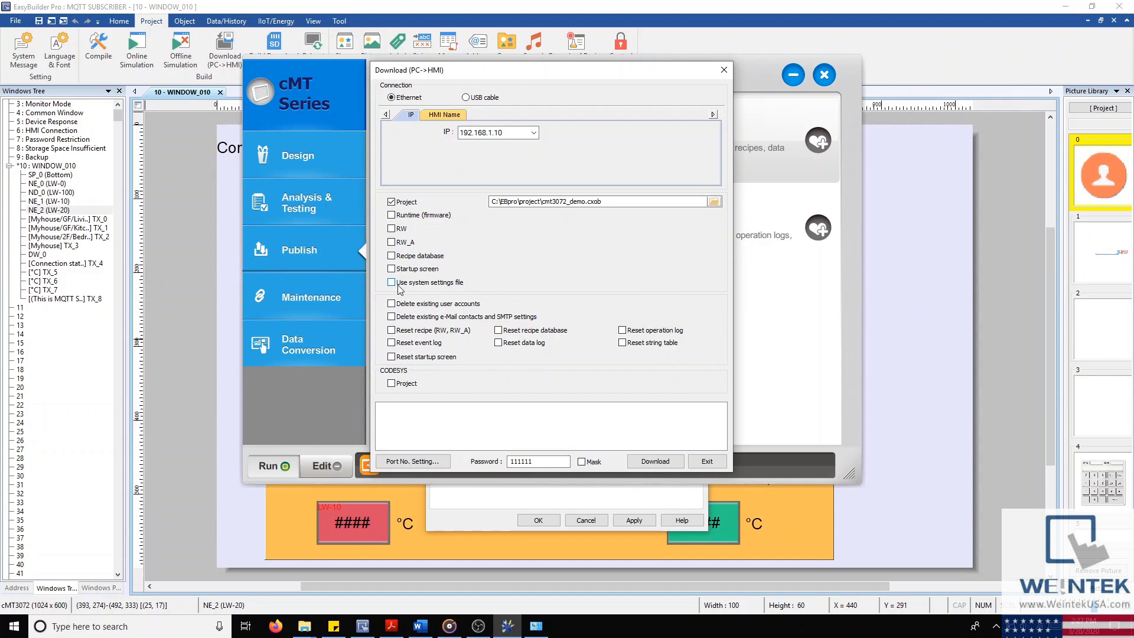
Step: Tick the system settings file option, cancel its file browse, and untick it again
click(392, 283)
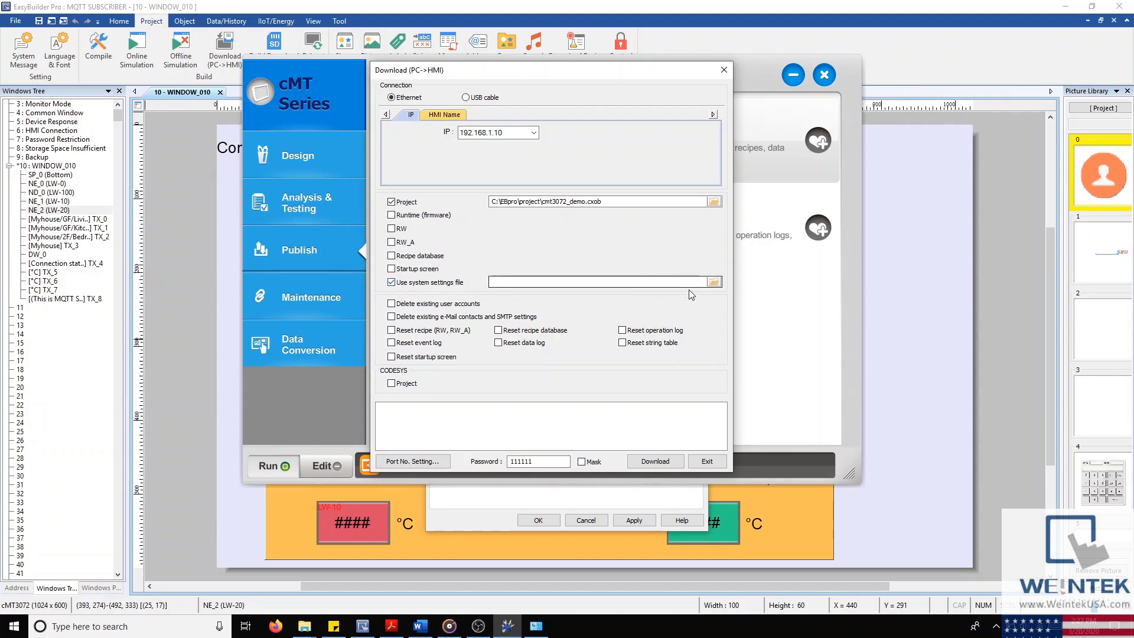
click(714, 283)
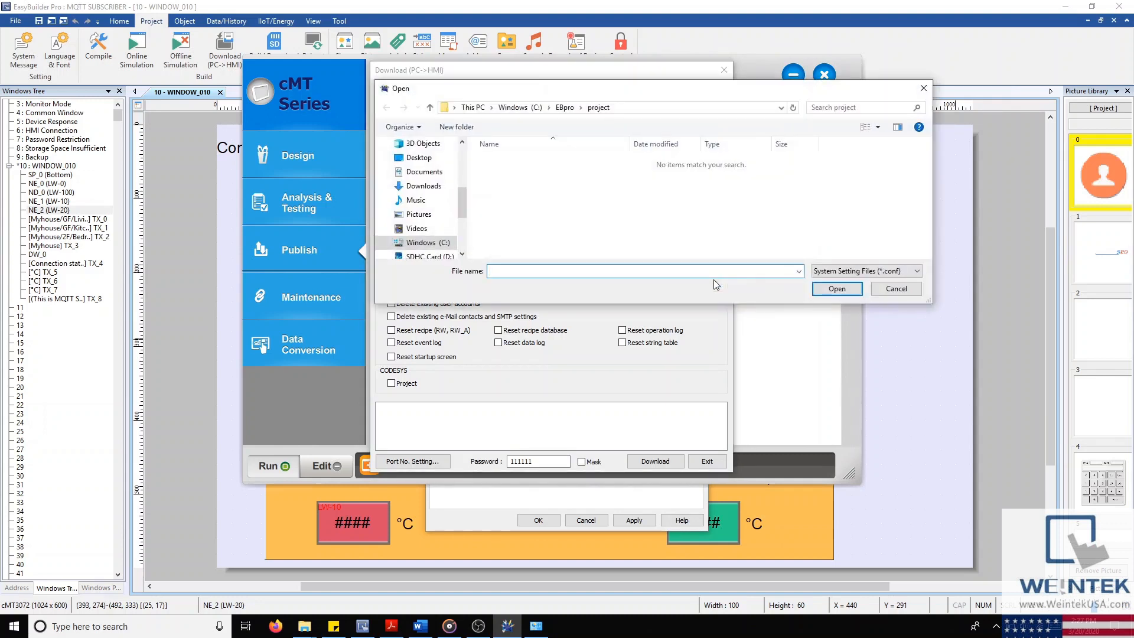
click(884, 290)
click(392, 283)
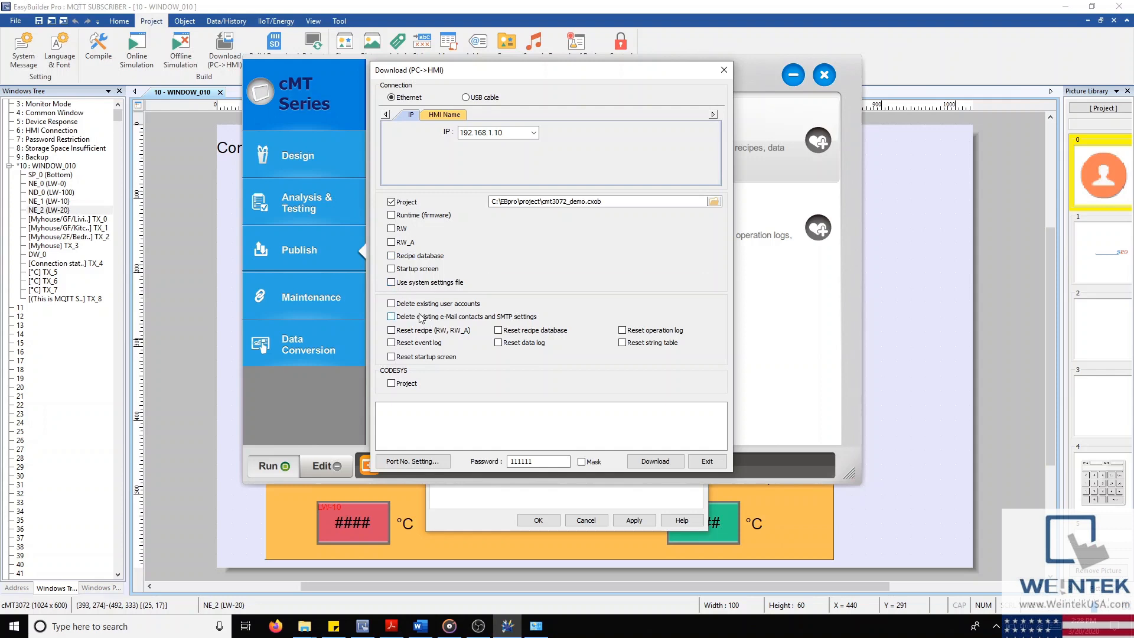
Step: Tick then clear the delete user accounts, e-mail/SMTP and reset recipe, event log, startup screen options
click(391, 304)
click(392, 317)
click(392, 331)
click(392, 342)
click(391, 357)
click(391, 343)
click(392, 330)
click(392, 318)
click(392, 304)
click(392, 357)
Step: Tick the CODESYS project option, cancel its boot application browse, and untick it
click(392, 384)
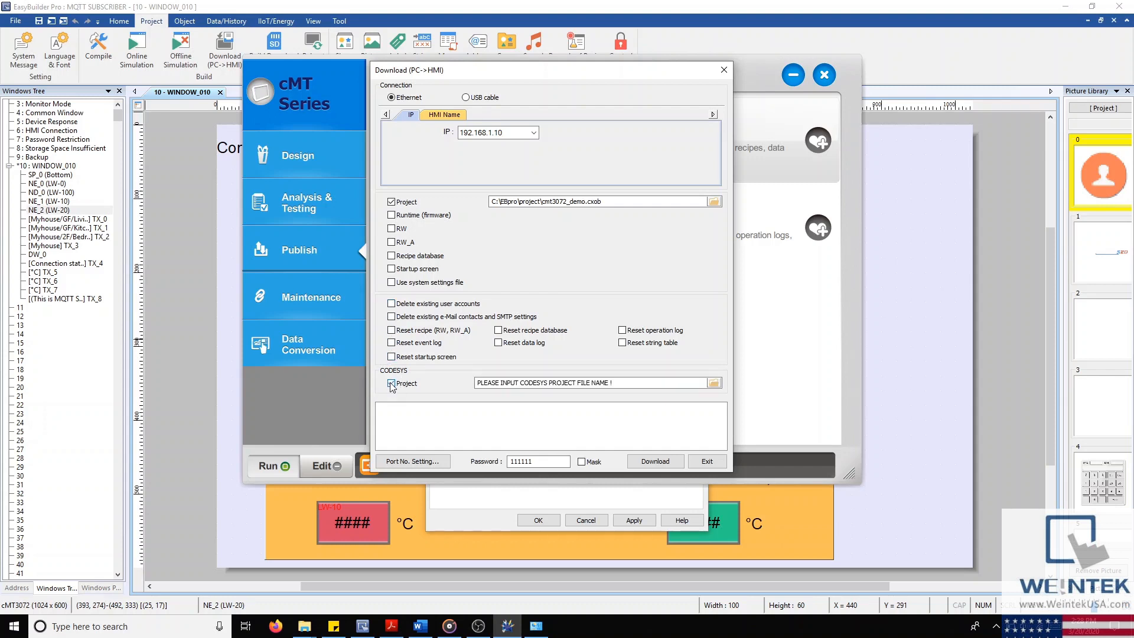
click(714, 384)
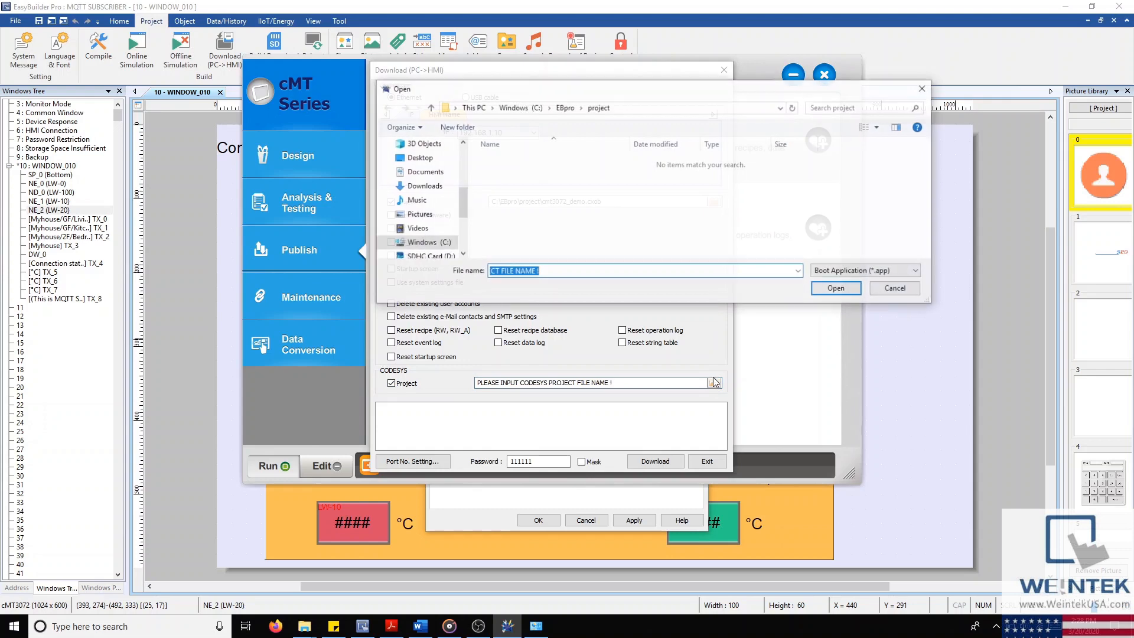
click(896, 289)
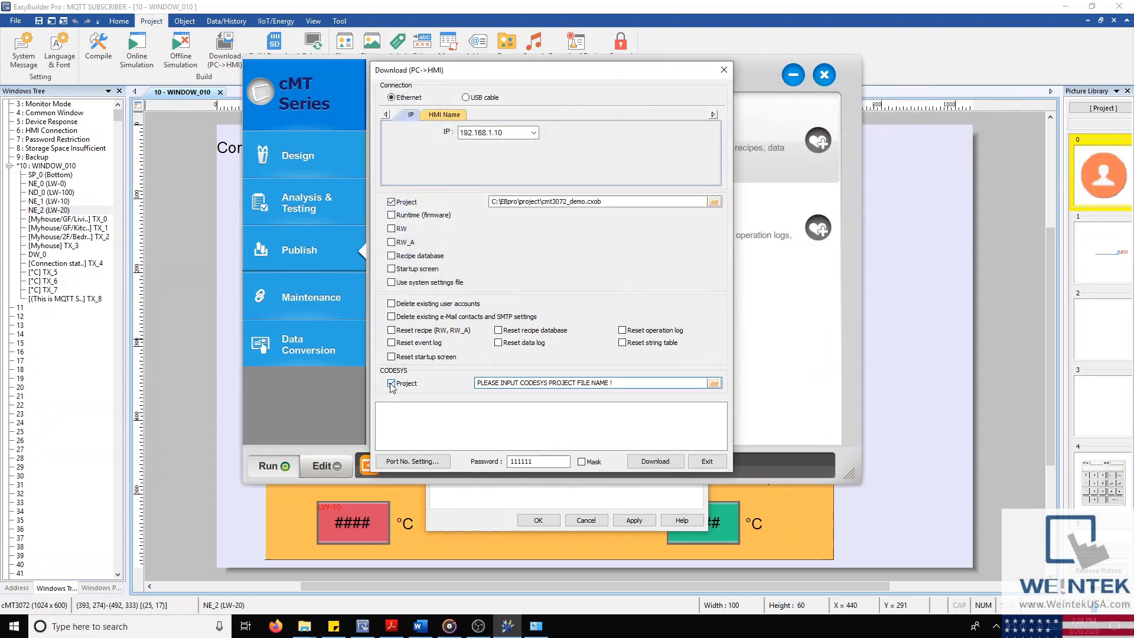
click(392, 384)
Step: Try HMI Name with Search All and USB cable, return to IP over Ethernet, and exit
click(444, 114)
click(522, 163)
click(407, 115)
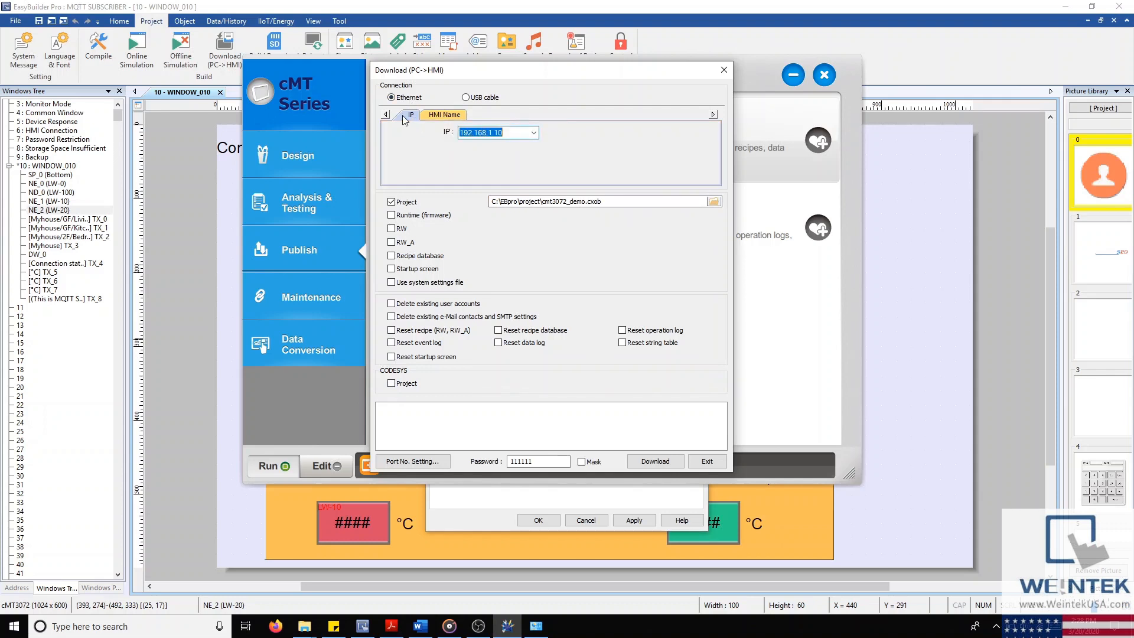
click(506, 133)
click(466, 98)
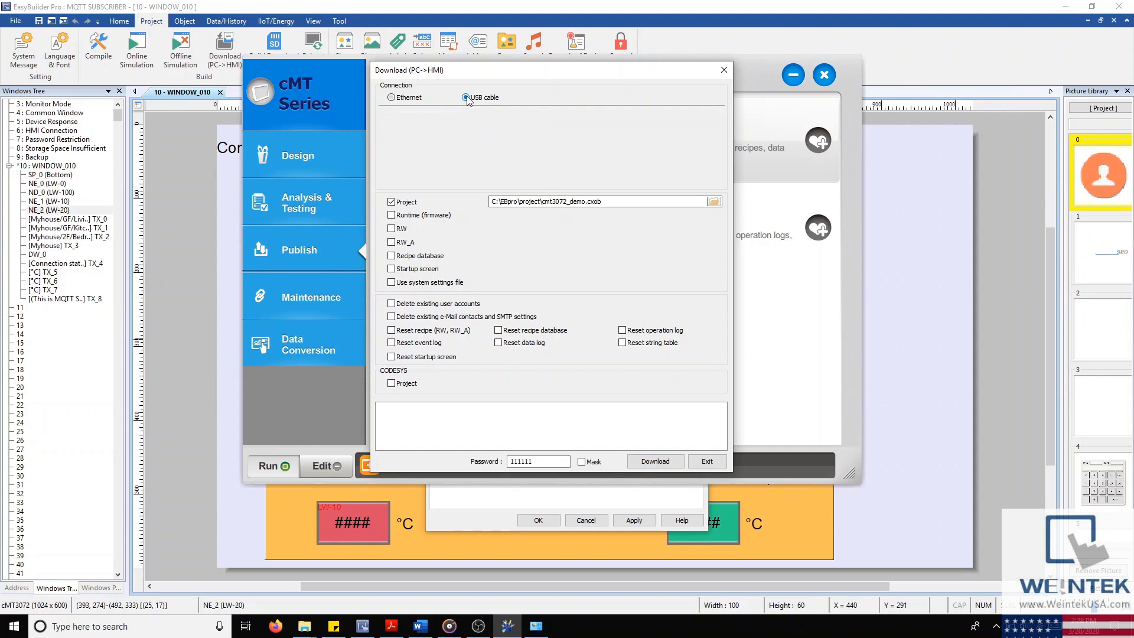
click(392, 98)
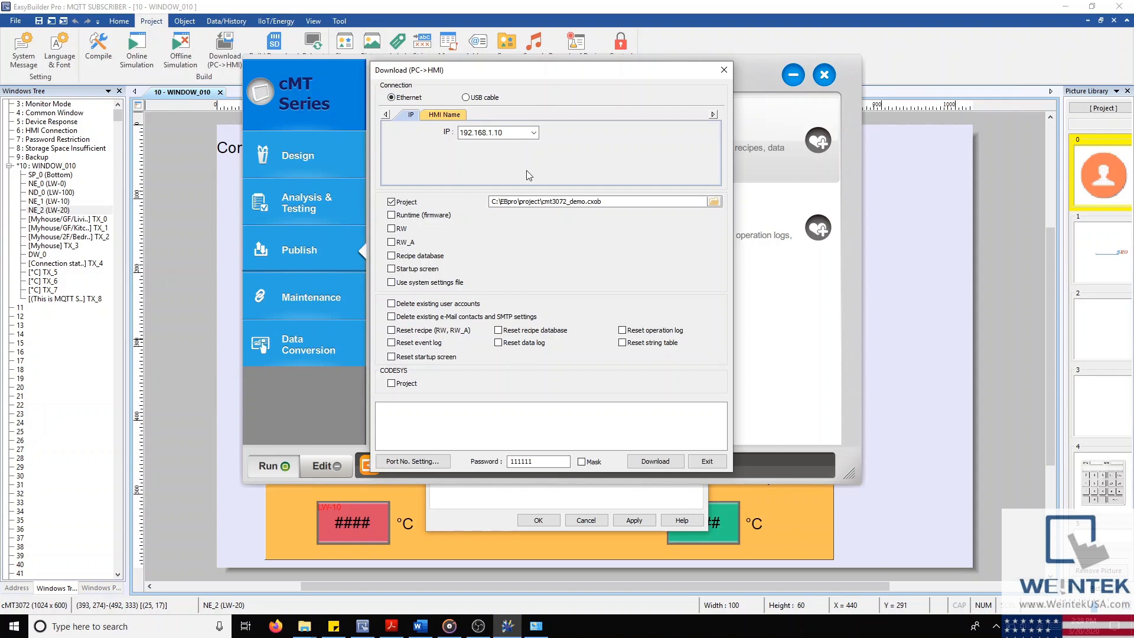
click(723, 71)
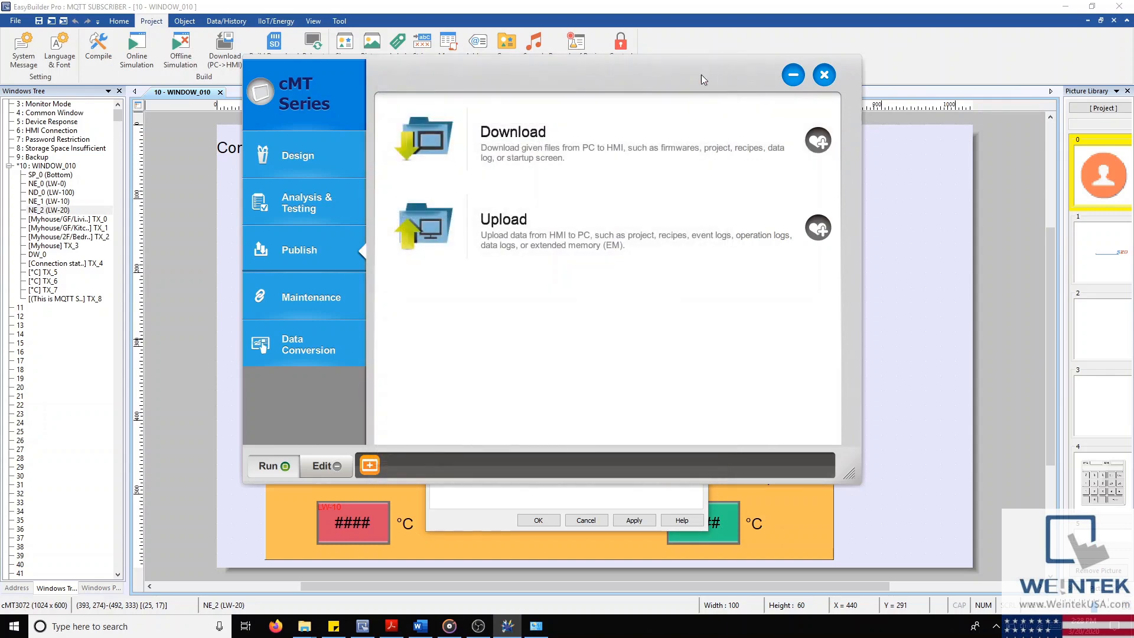
Step: Open the Upload (HMI->PC) settings and tick recipes, event log and recipe database
click(537, 225)
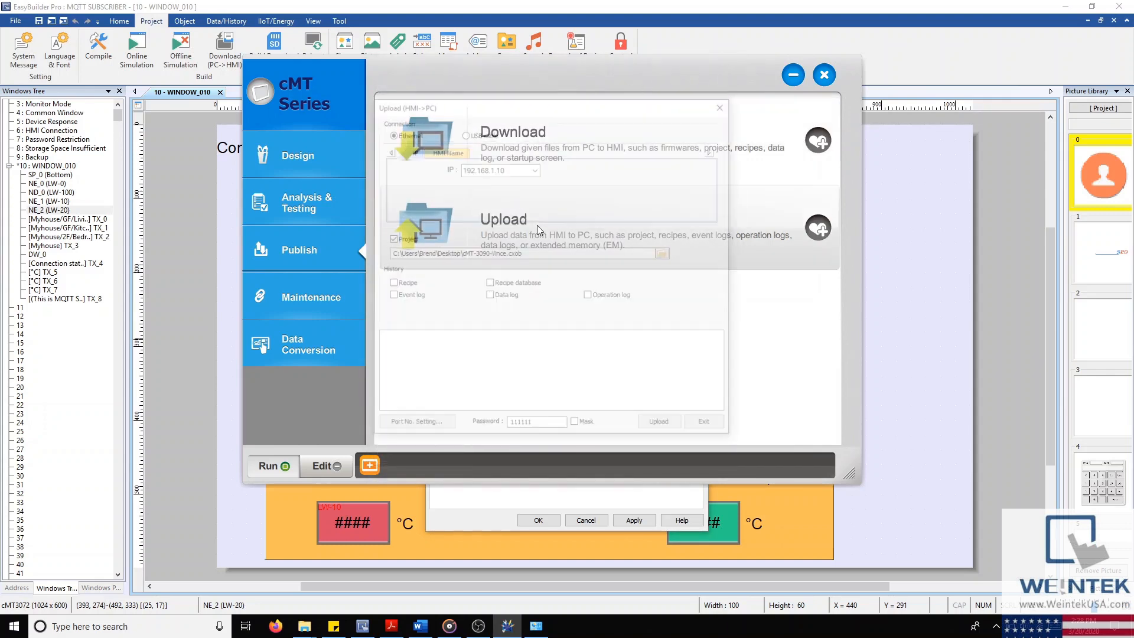
drag(572, 111, 663, 105)
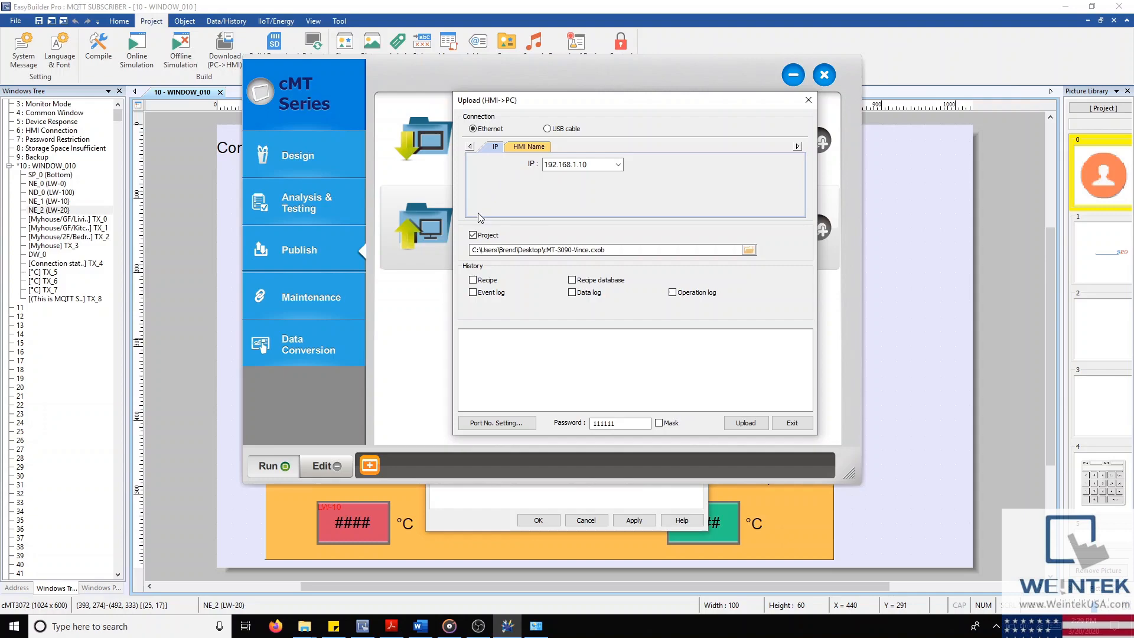
click(473, 280)
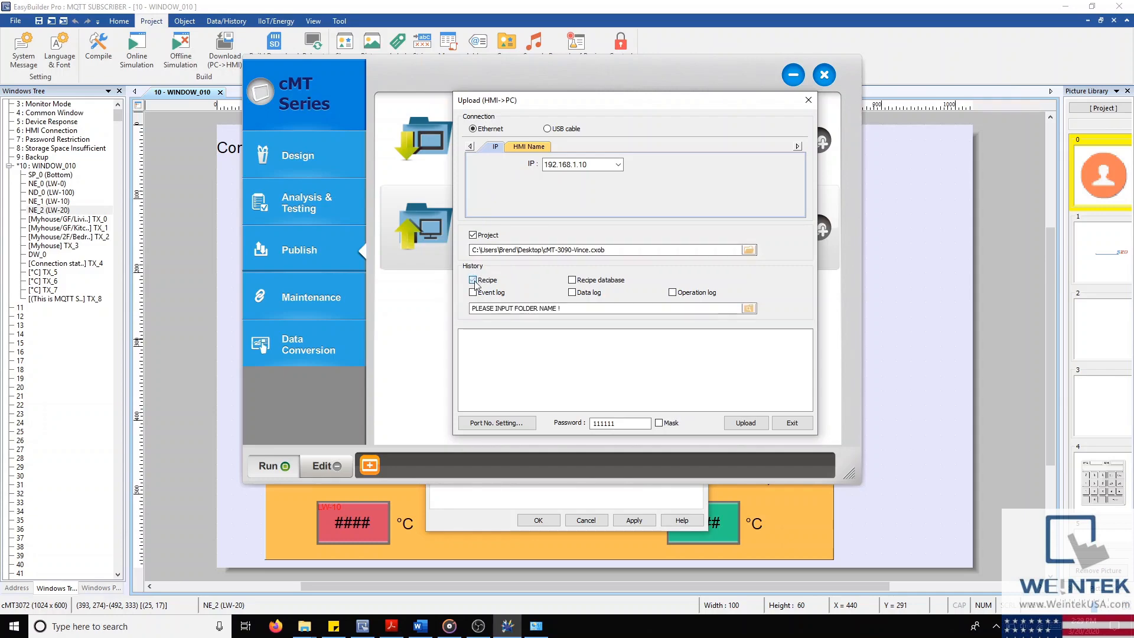
click(474, 292)
click(572, 280)
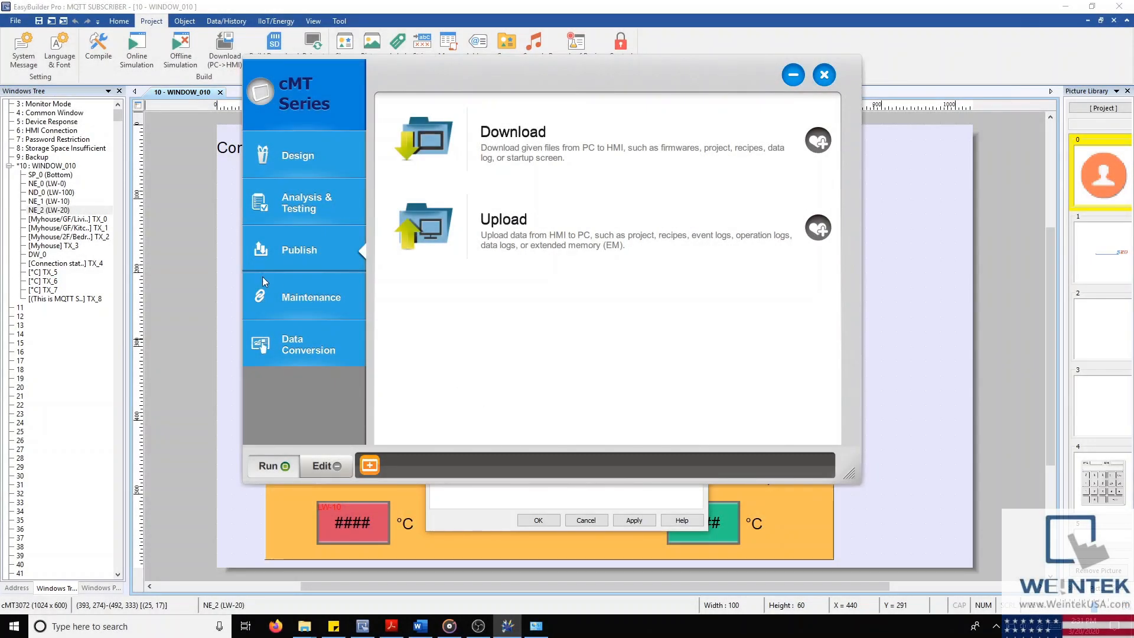
Step: Show the Maintenance tools and enlarge the window to see the full list
click(338, 294)
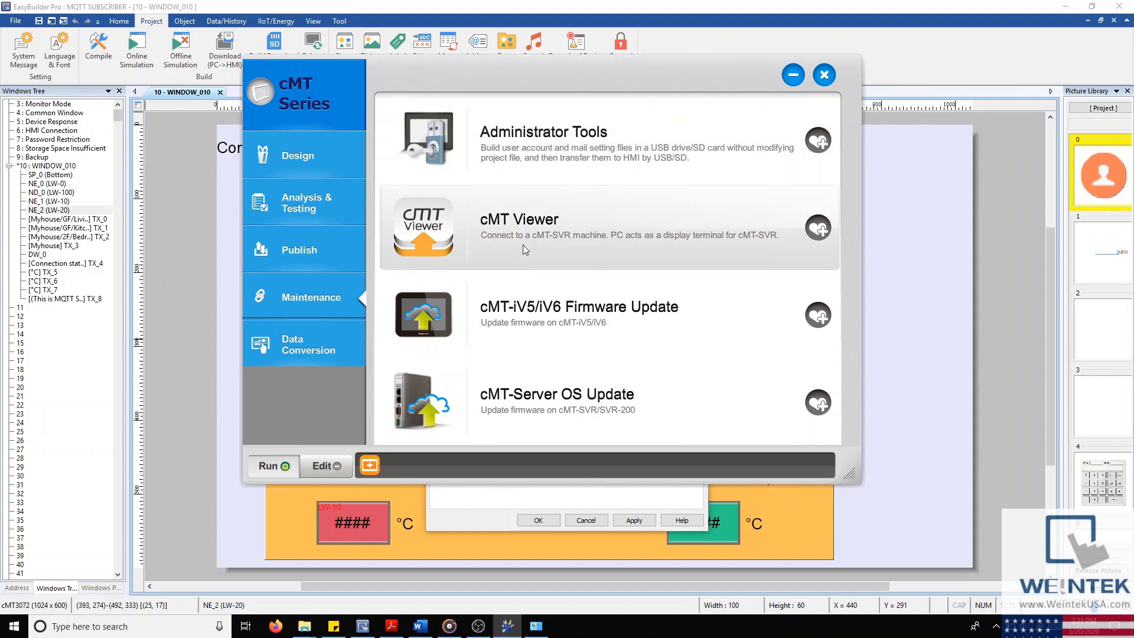
scroll(540, 307, down, 1)
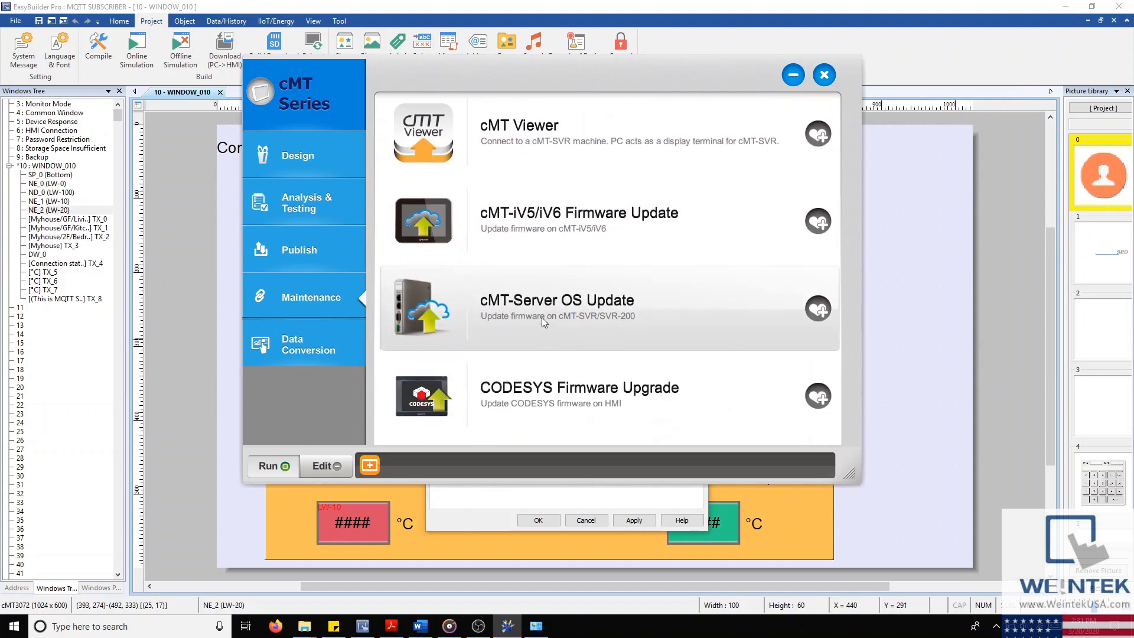
scroll(536, 306, up, 1)
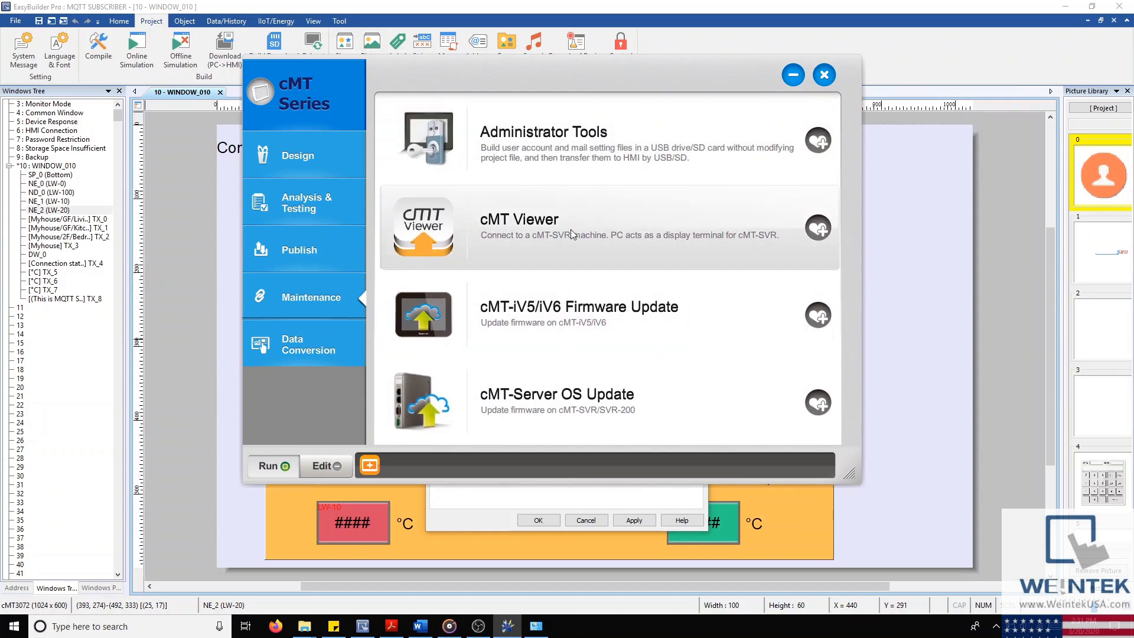
scroll(572, 235, down, 1)
drag(855, 473, 915, 580)
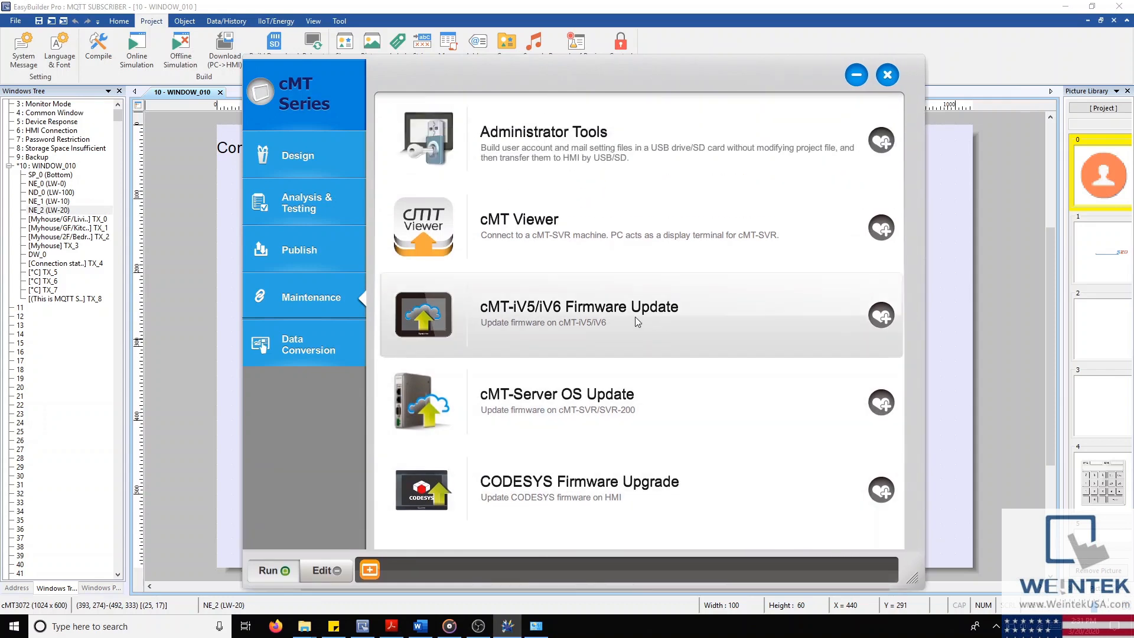
Step: In cMT-iV5/iV6 Firmware Update, choose the OS update, dismiss its warning, and close it
click(496, 326)
drag(640, 204, 766, 96)
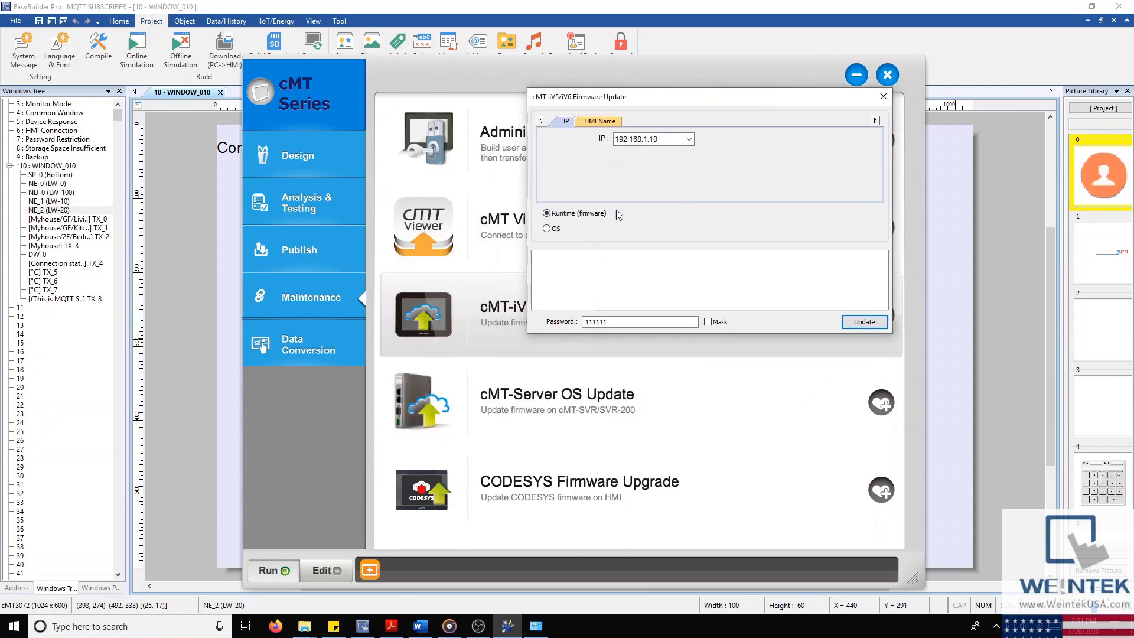
click(547, 229)
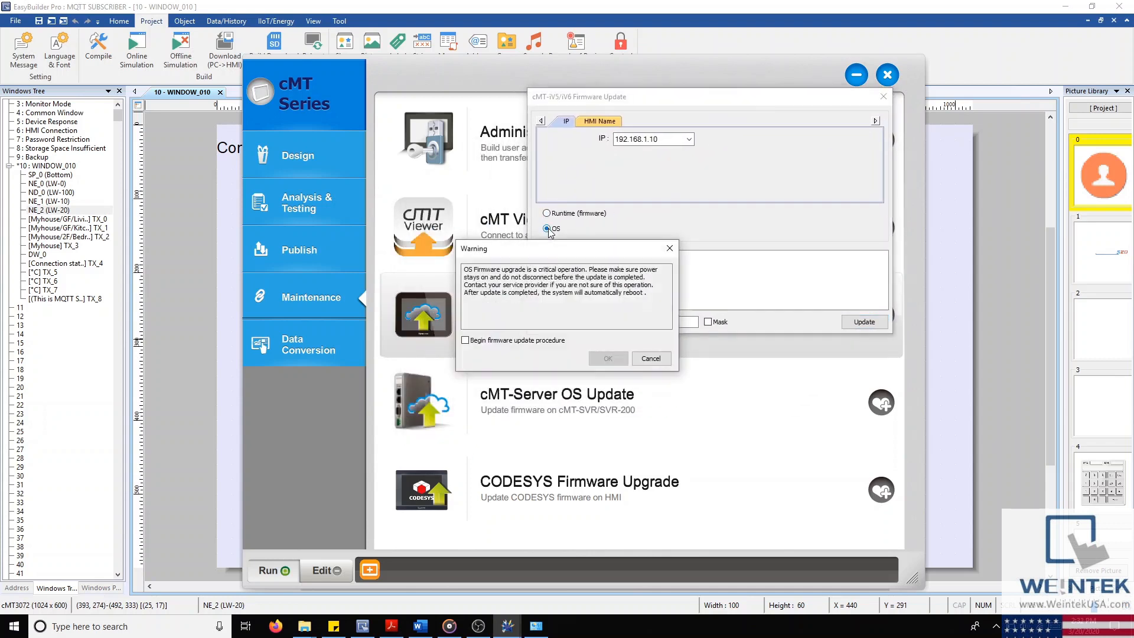
drag(463, 269, 528, 269)
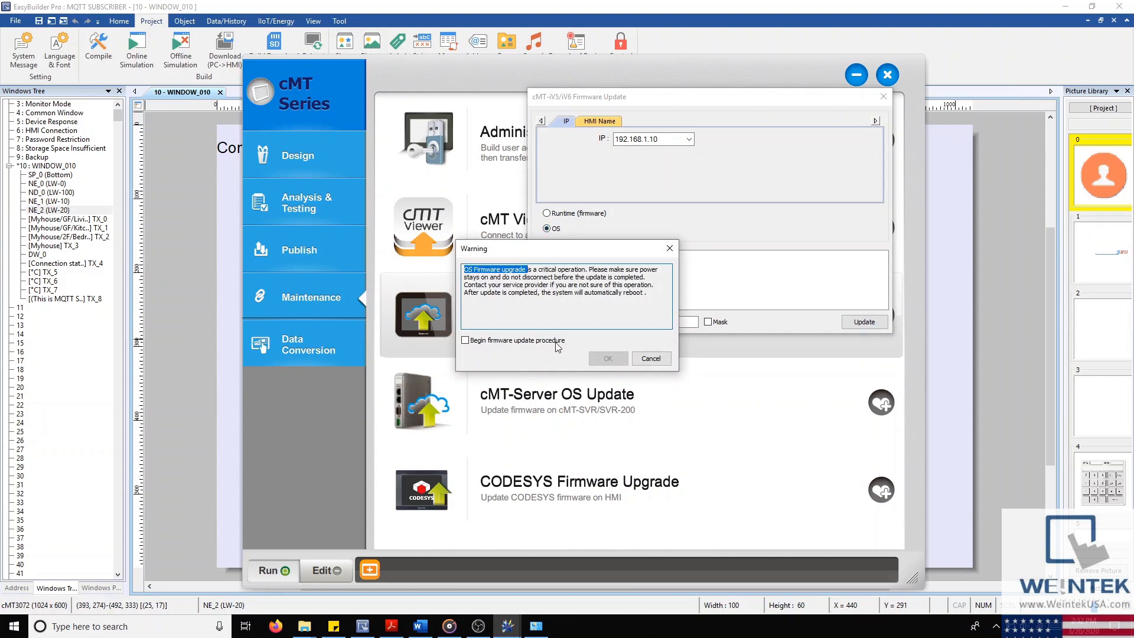
click(665, 359)
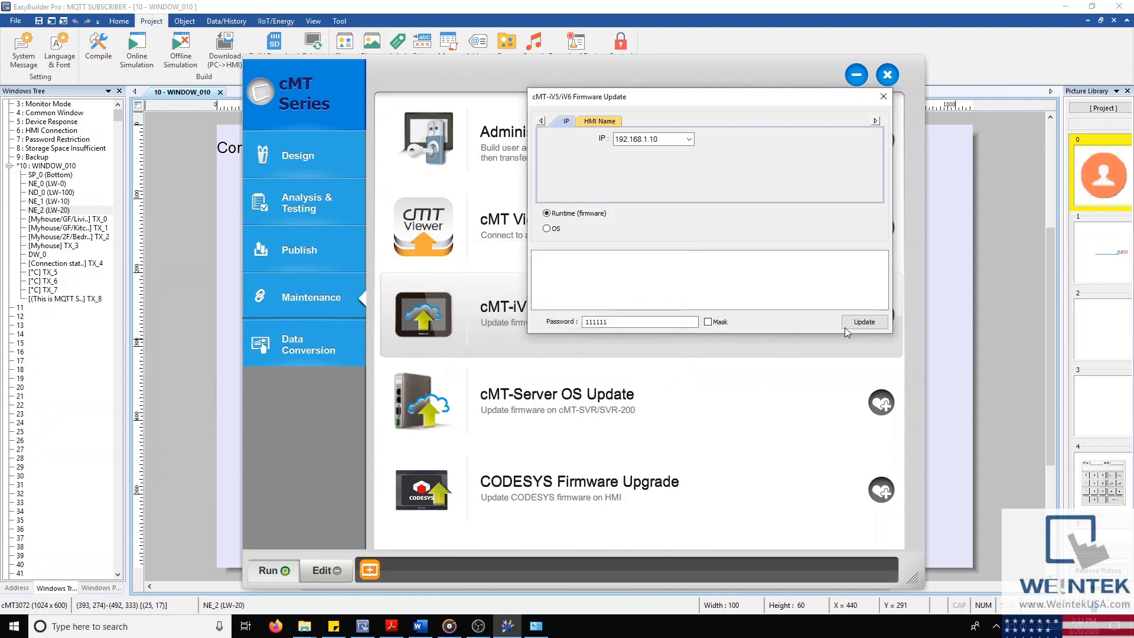
click(884, 96)
Step: Open cMT-Server OS Update, cancel browsing for a web package, and close it
click(610, 413)
click(749, 319)
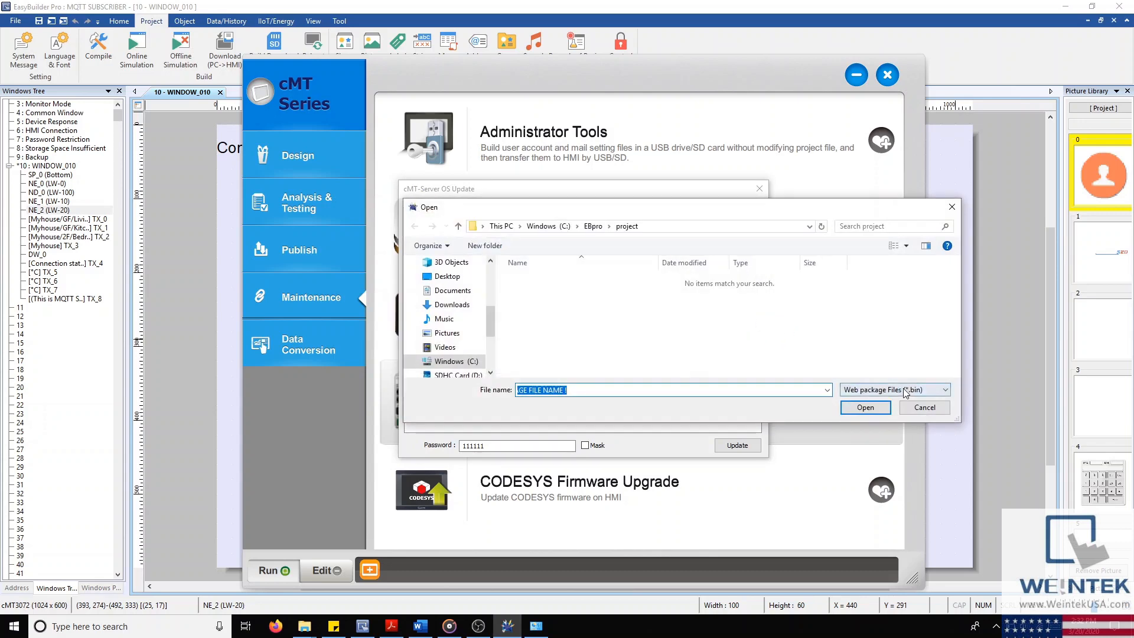
click(925, 407)
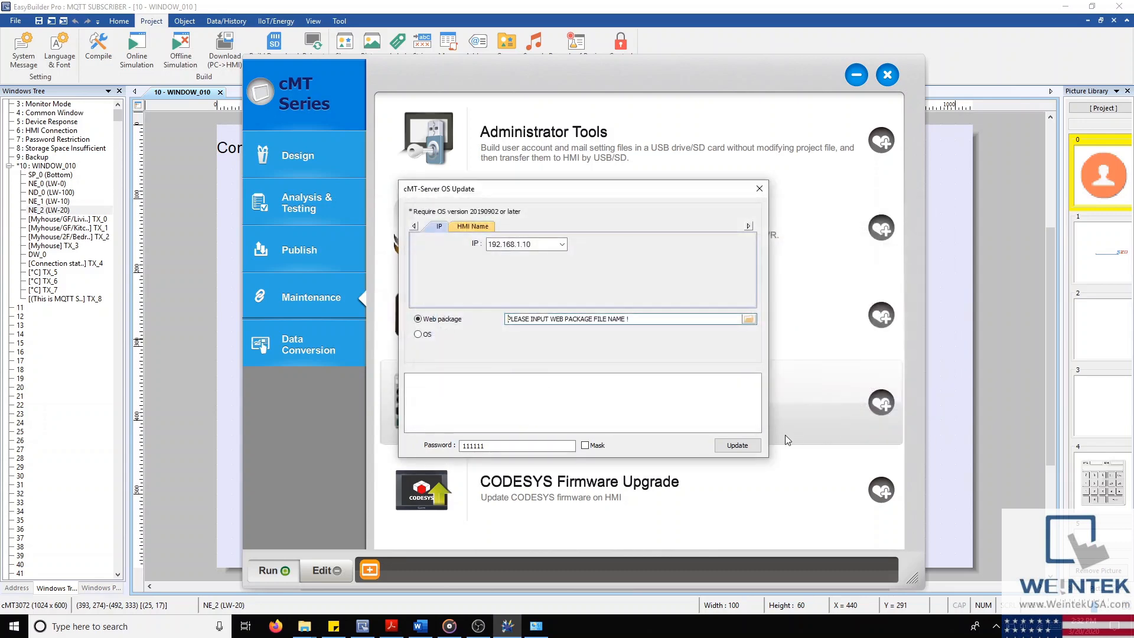
click(760, 190)
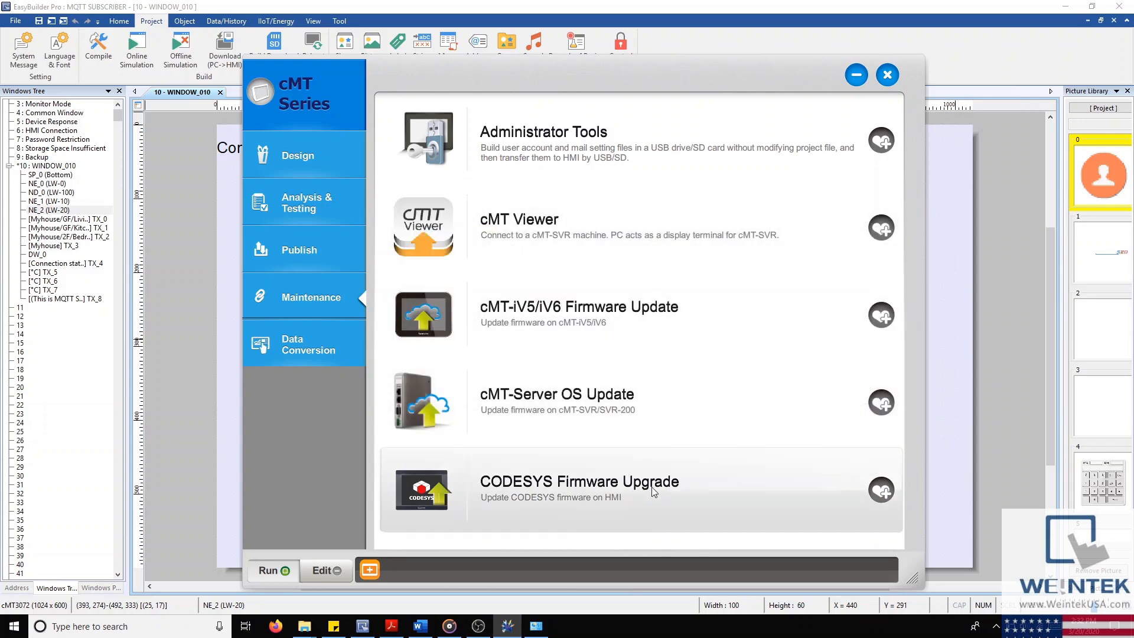
Step: Open CODESYS Firmware Update, inspect the firmware file path, and close it
click(687, 484)
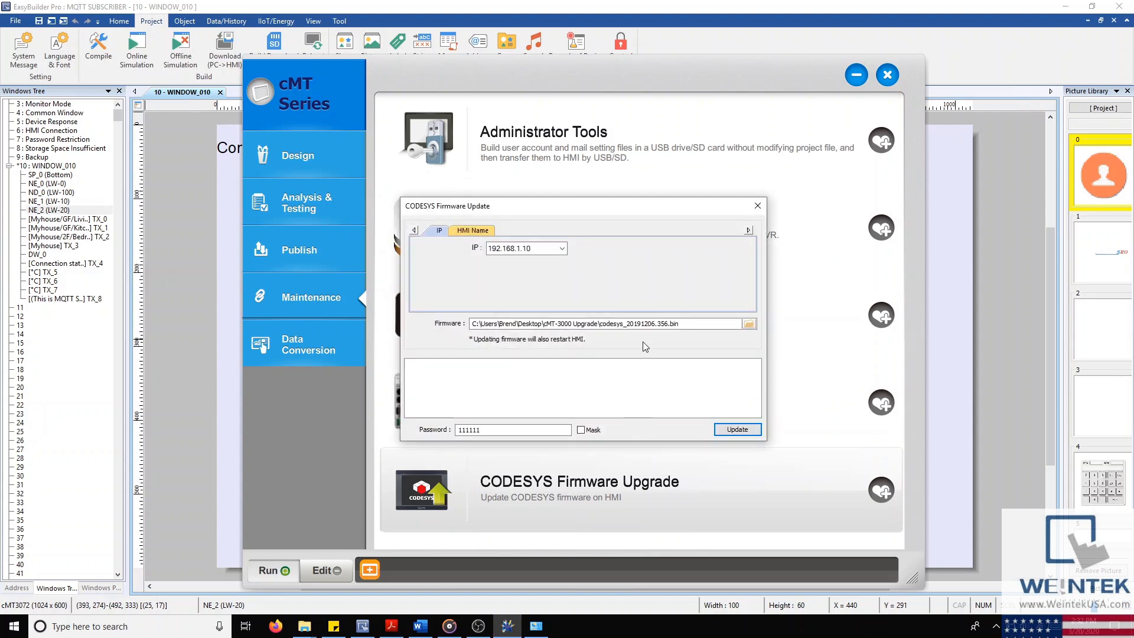
click(674, 324)
drag(681, 324, 625, 325)
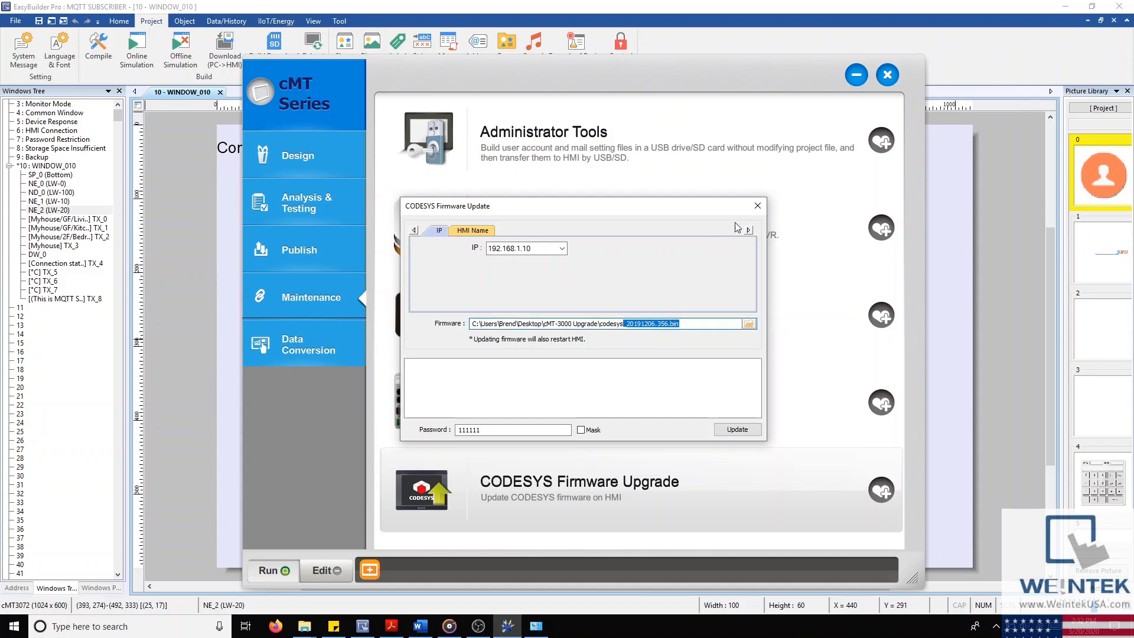
click(758, 206)
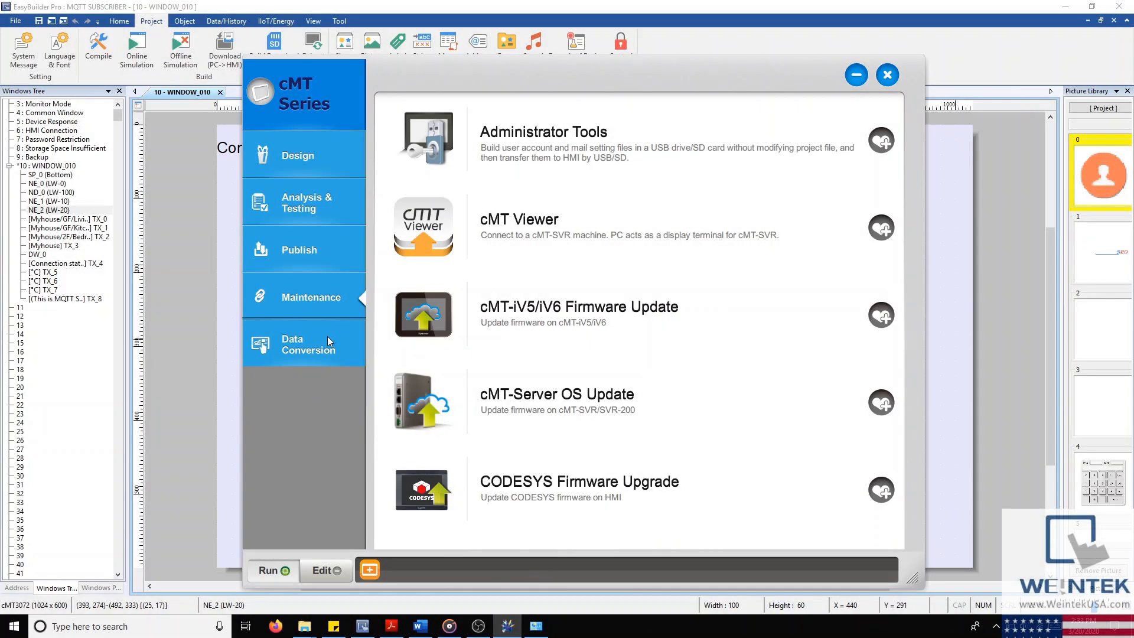
Step: Open the Recipe Database Editor from Data Conversion and import a recipe database file
click(328, 338)
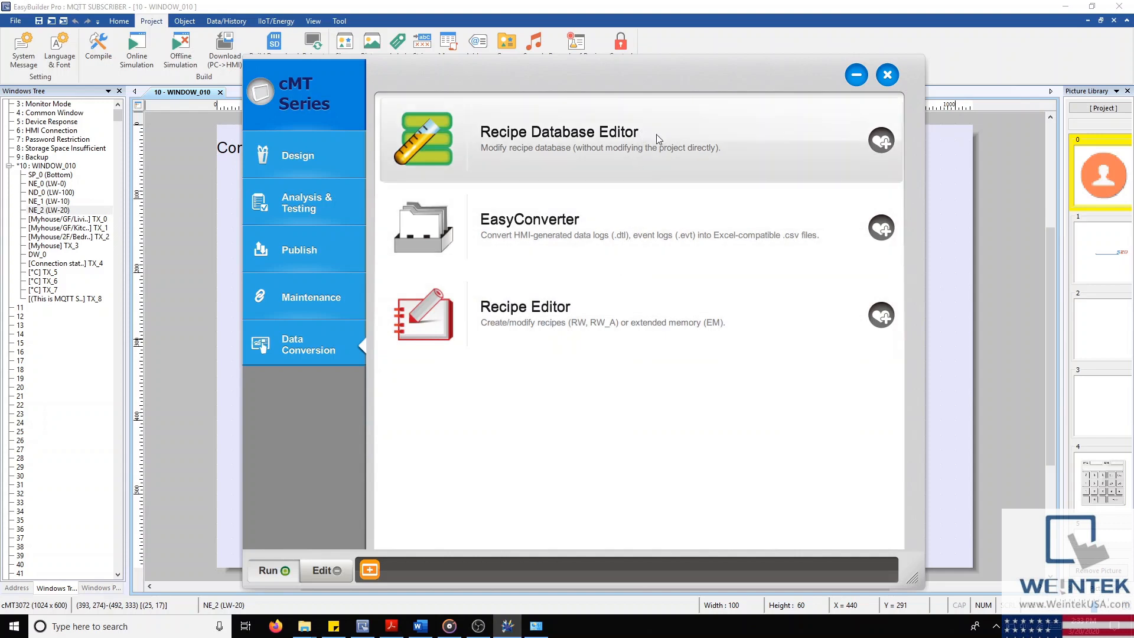
click(425, 136)
drag(463, 191, 494, 193)
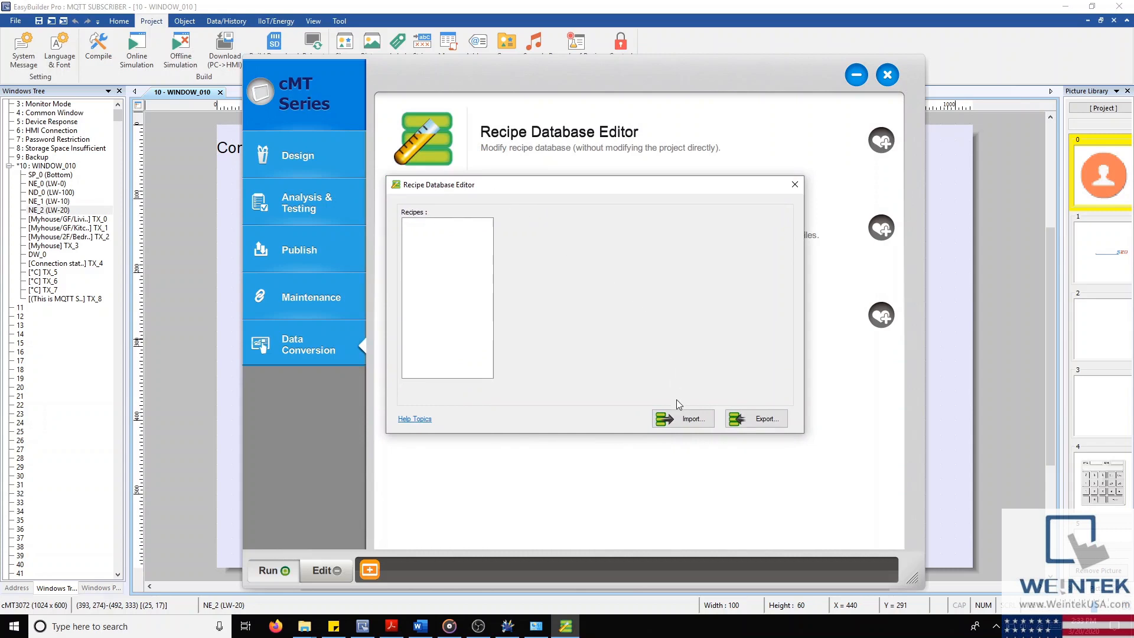
click(680, 416)
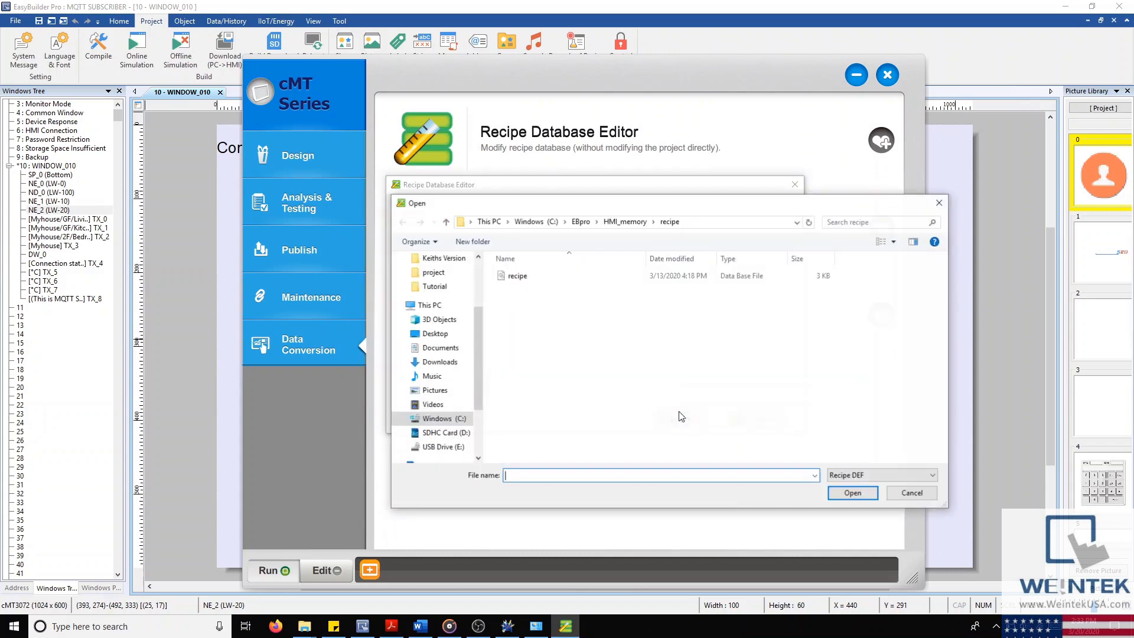
click(597, 275)
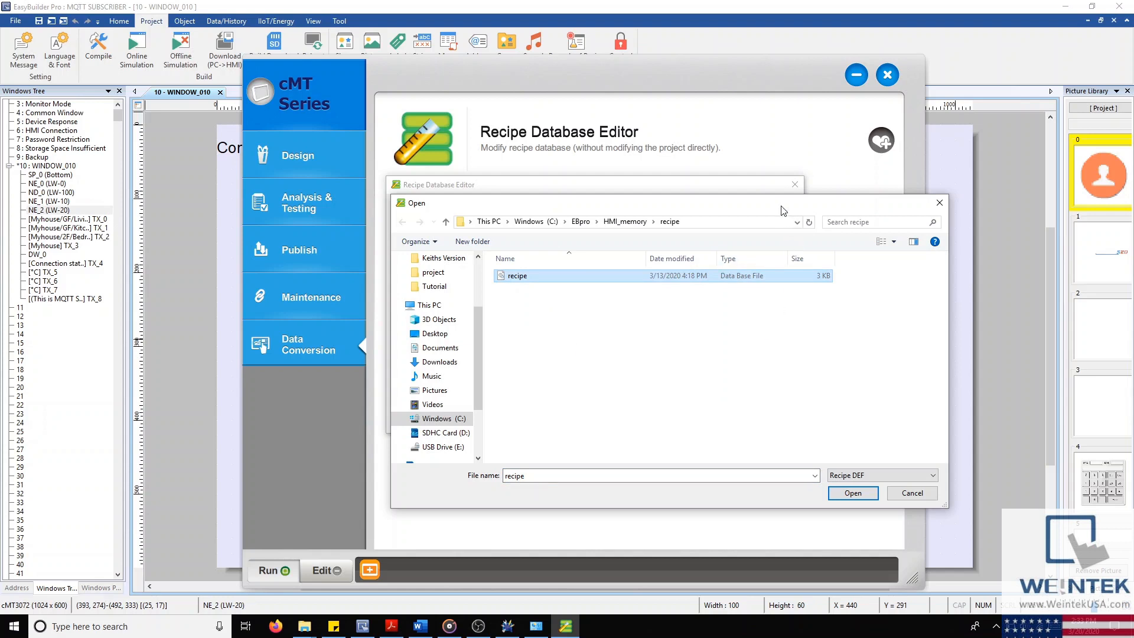
drag(781, 204, 733, 184)
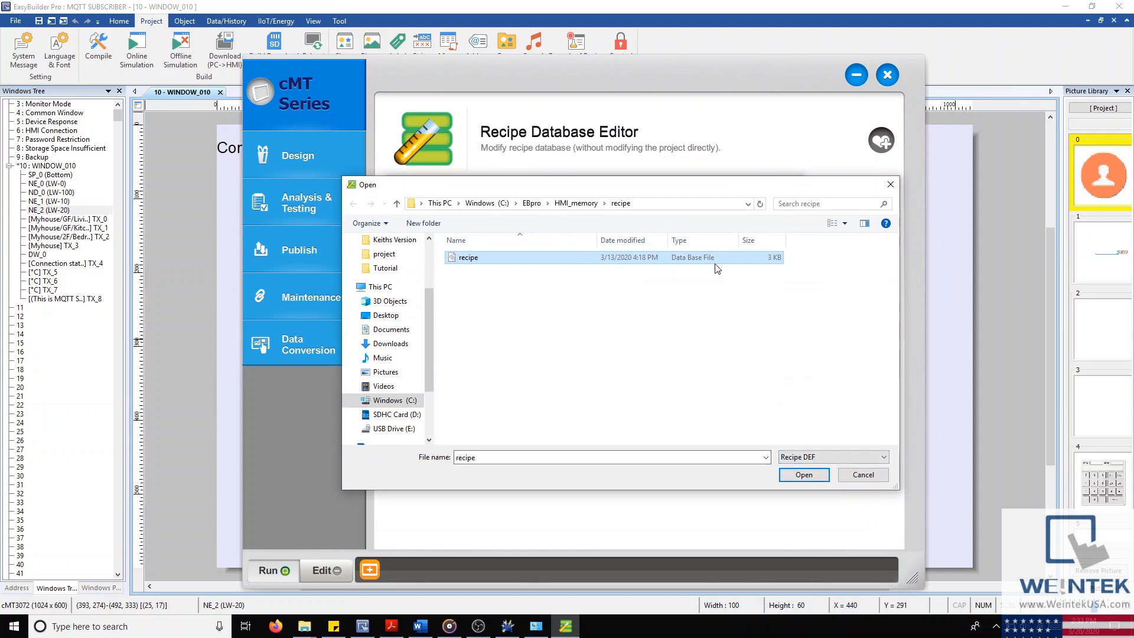
click(803, 476)
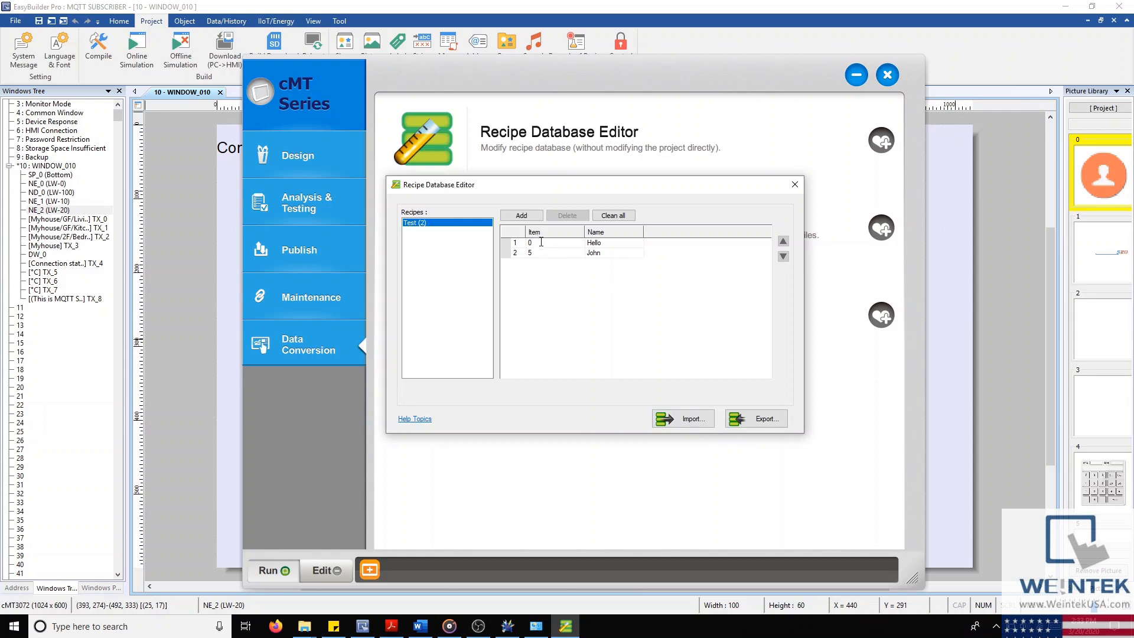
Step: In the Test recipe, add a row, delete the Hello row, clean all rows, then add blank rows
click(534, 216)
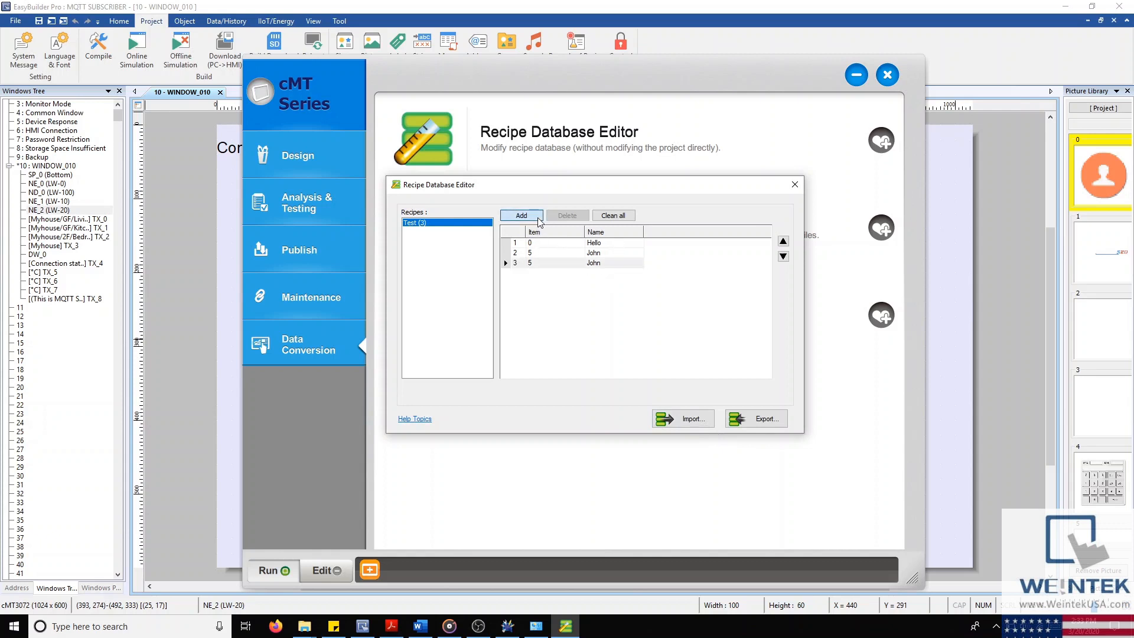
click(582, 243)
click(567, 215)
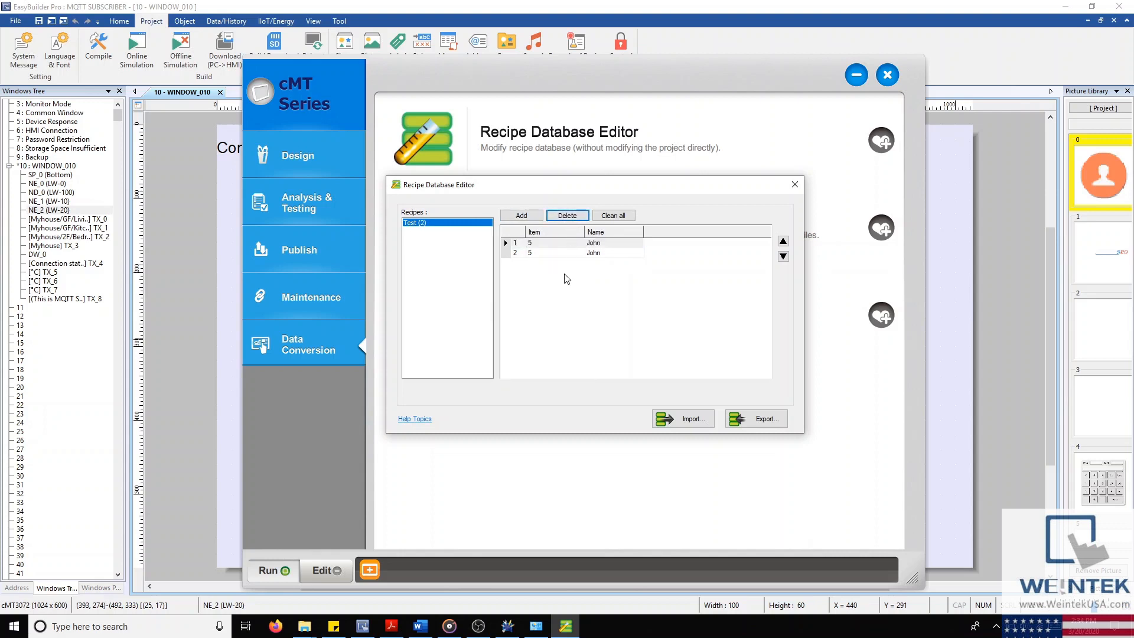
click(614, 215)
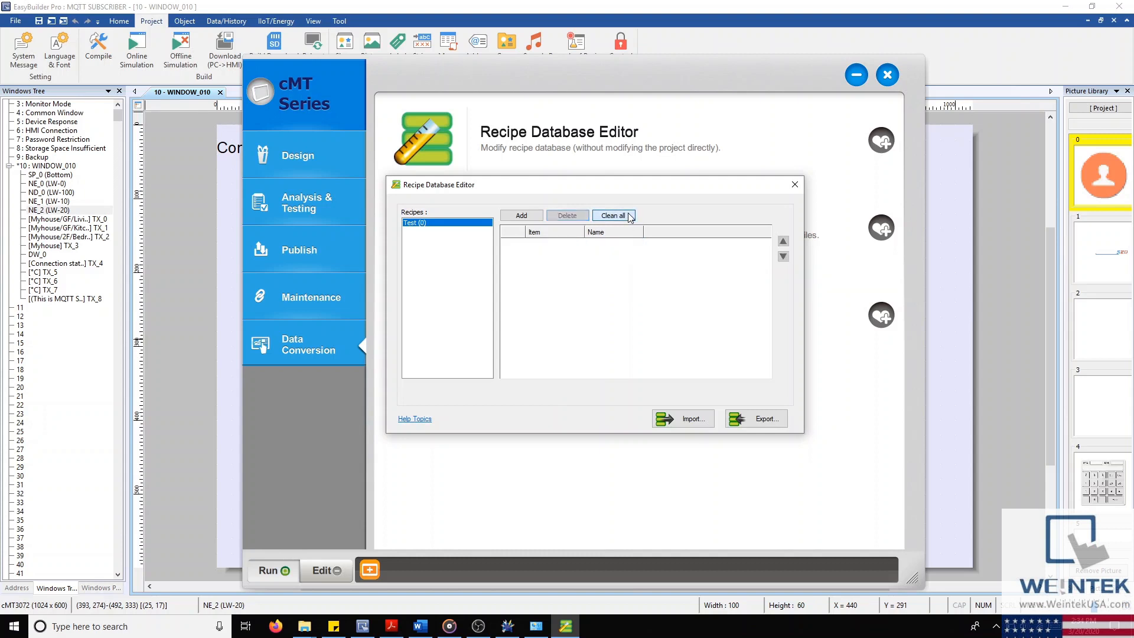
click(522, 216)
click(524, 217)
click(525, 216)
click(525, 217)
click(524, 216)
click(524, 217)
click(524, 216)
click(524, 216)
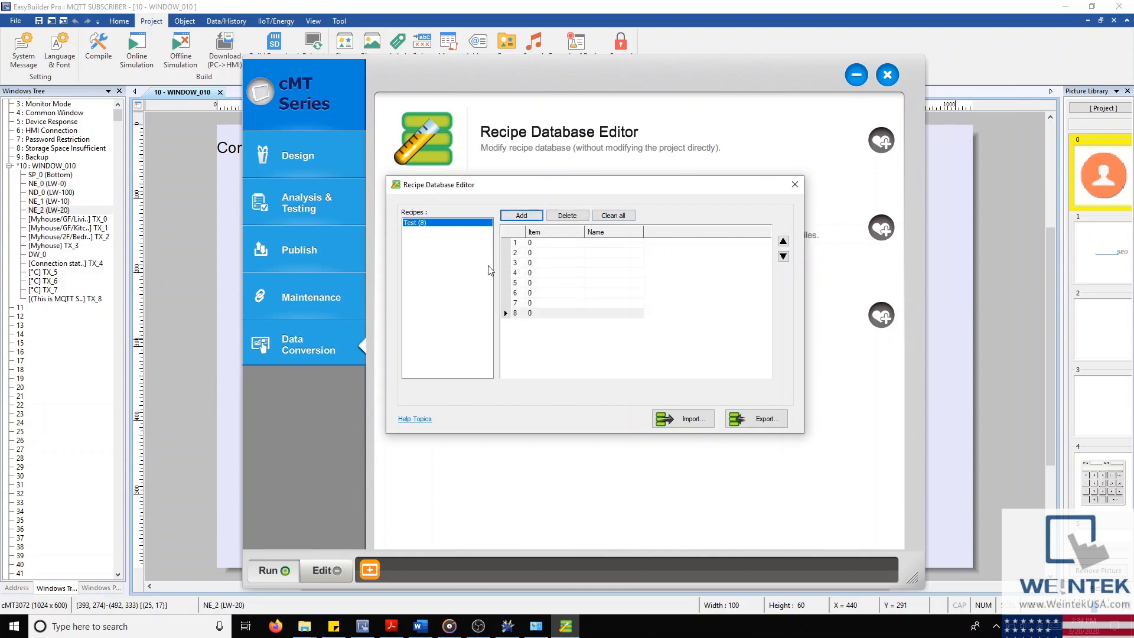
Step: Cancel exporting the recipe database and close the Recipe Database Editor
click(745, 417)
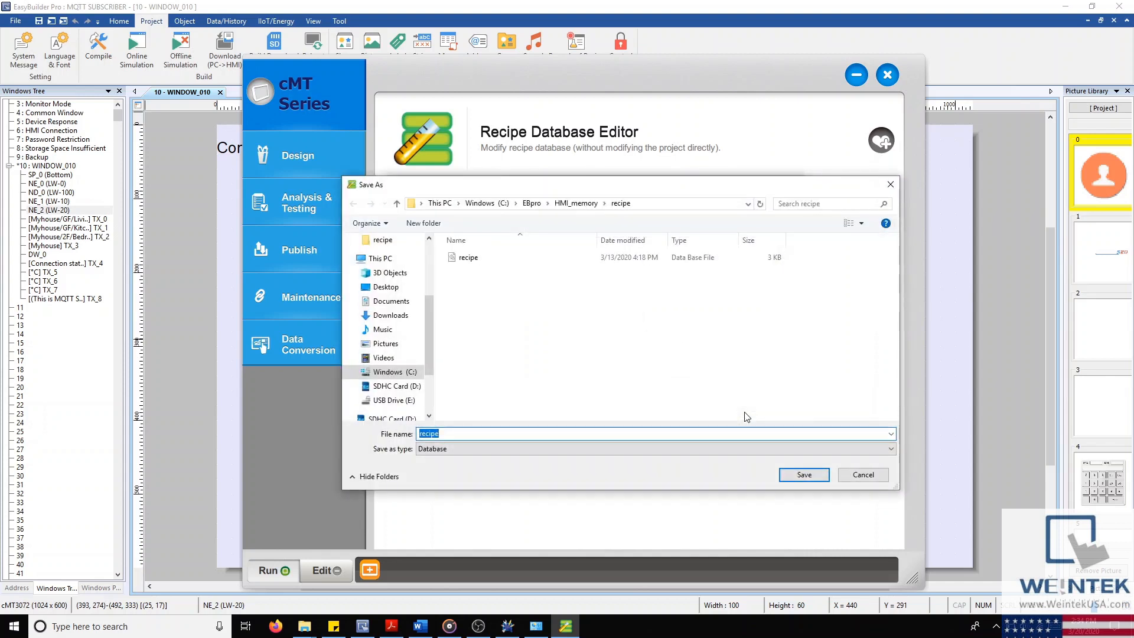
click(862, 475)
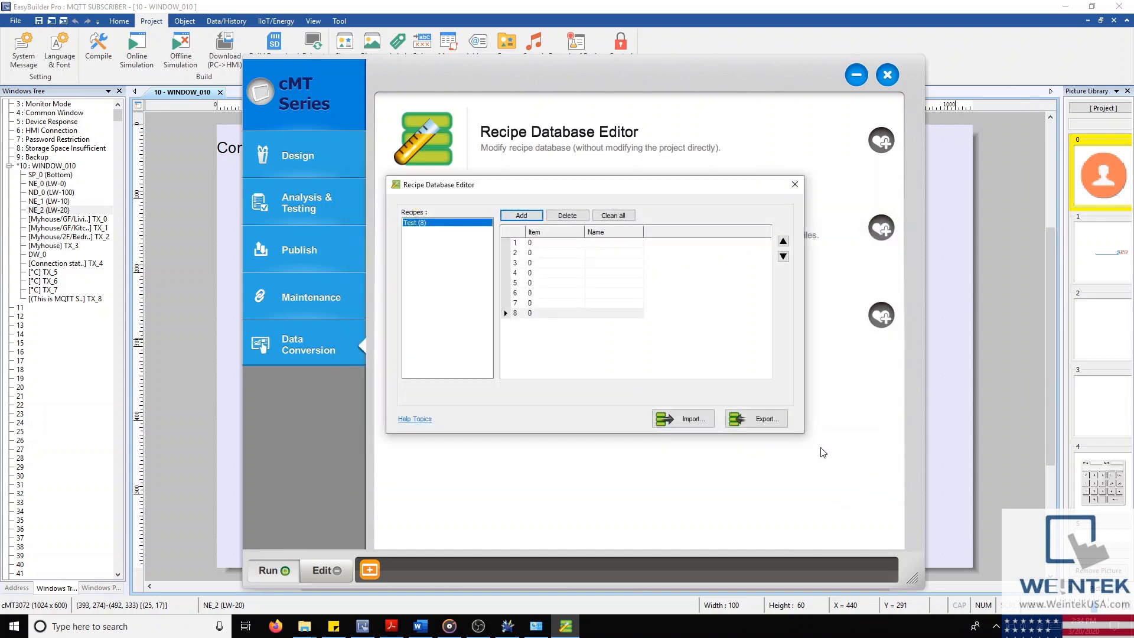
click(795, 186)
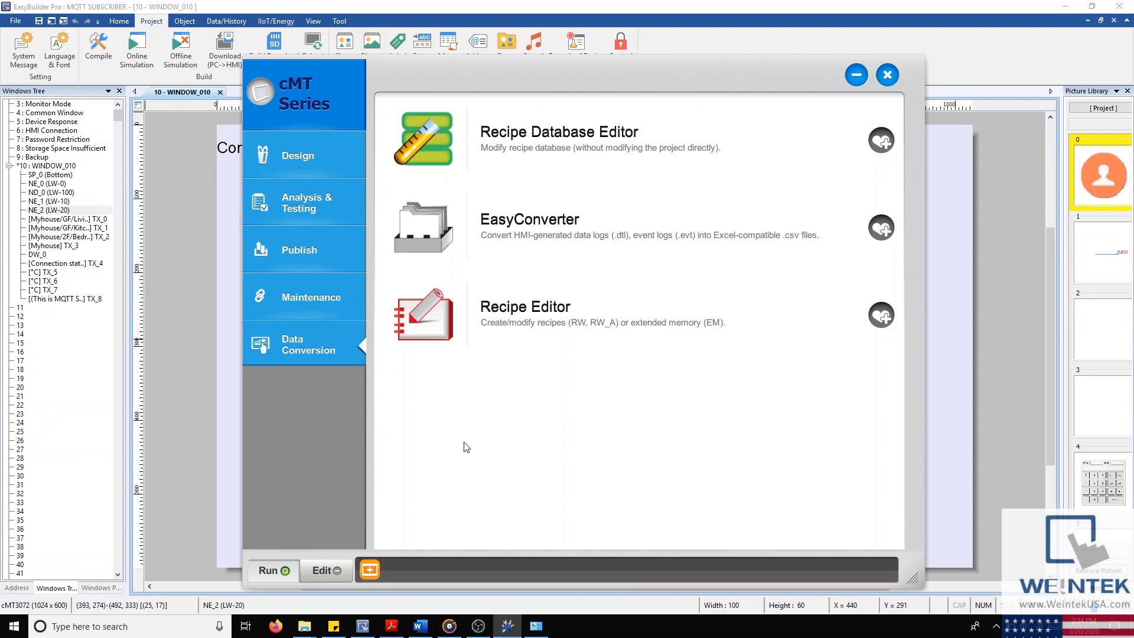
Step: Switch the model series to iE Series and open Build Download Data for SD/USB Disk
click(306, 101)
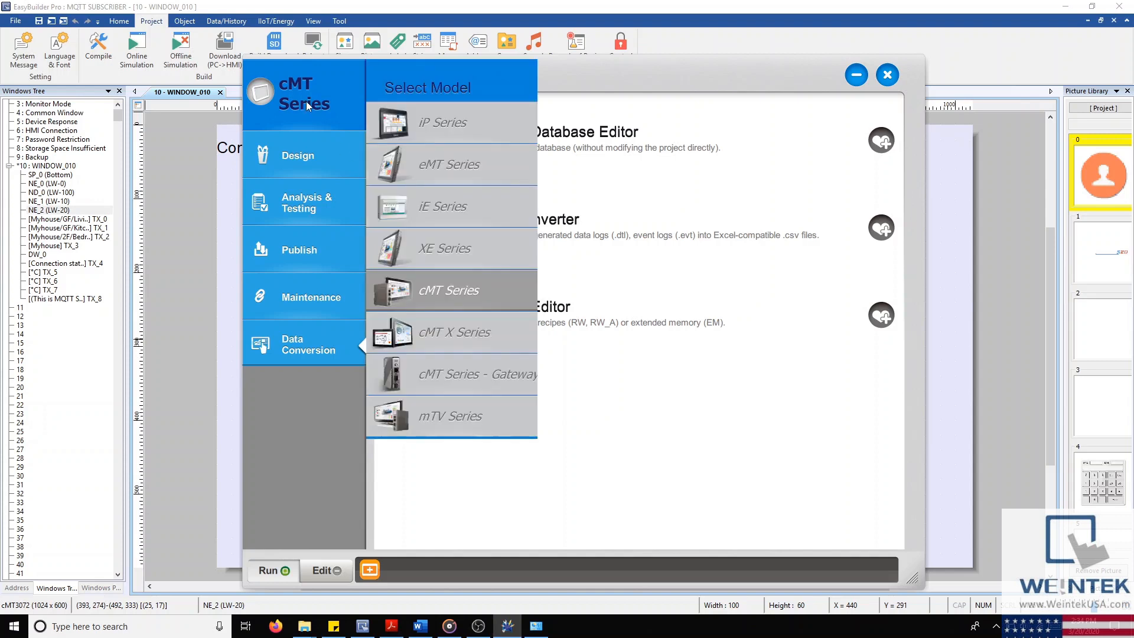
click(477, 208)
click(339, 243)
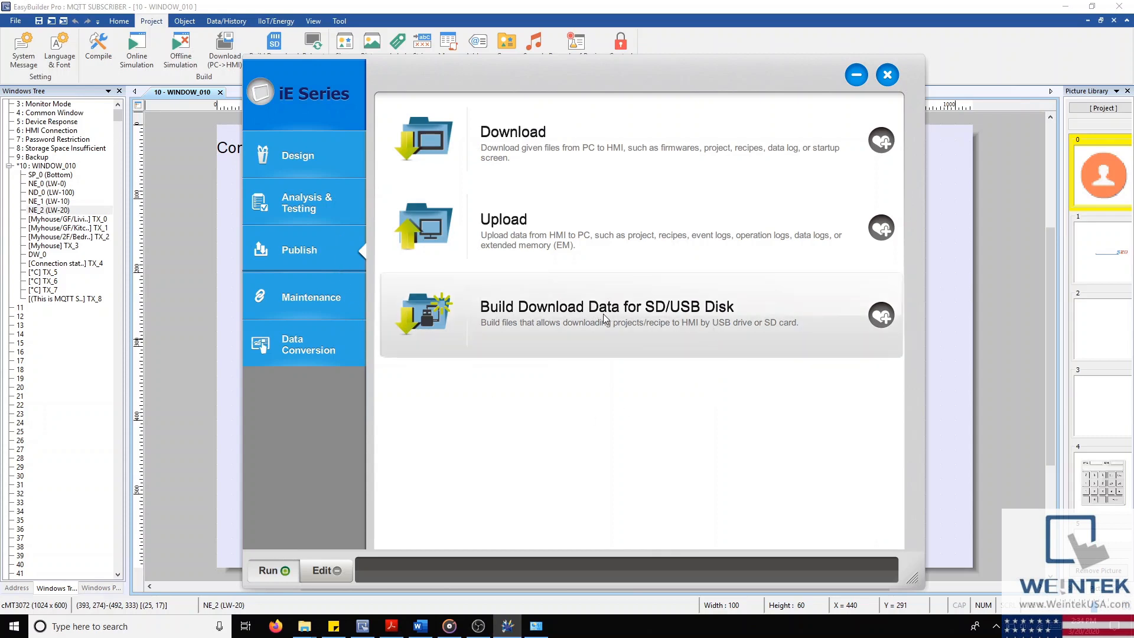
click(534, 318)
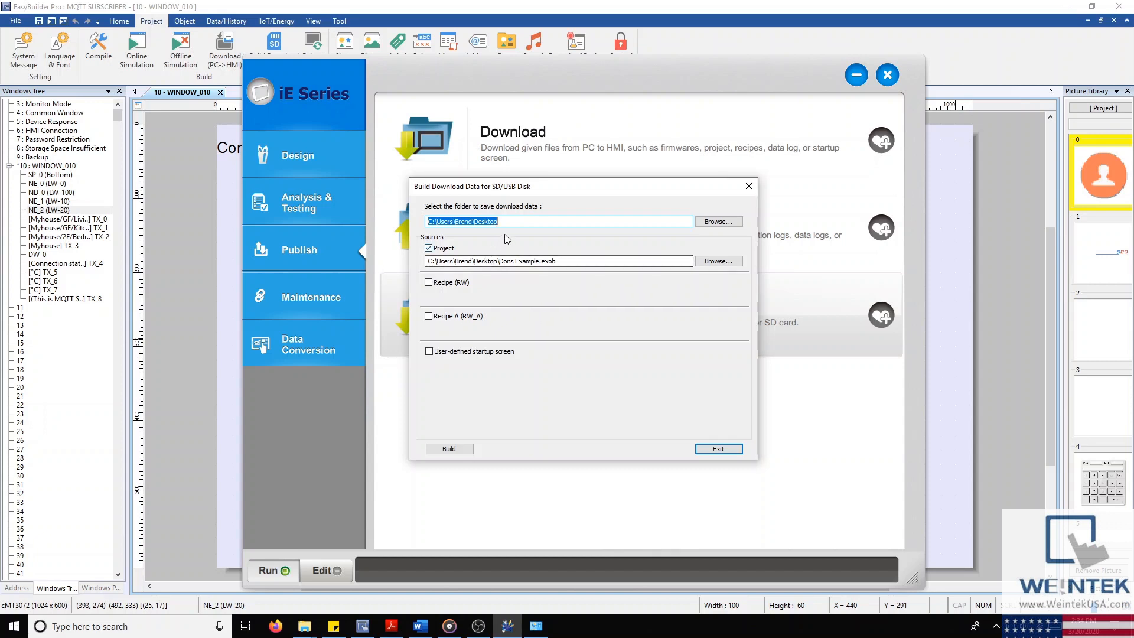
Step: Tick then untick Recipe (RW), Recipe A and User-defined startup screen, and exit the builder
click(430, 282)
click(429, 316)
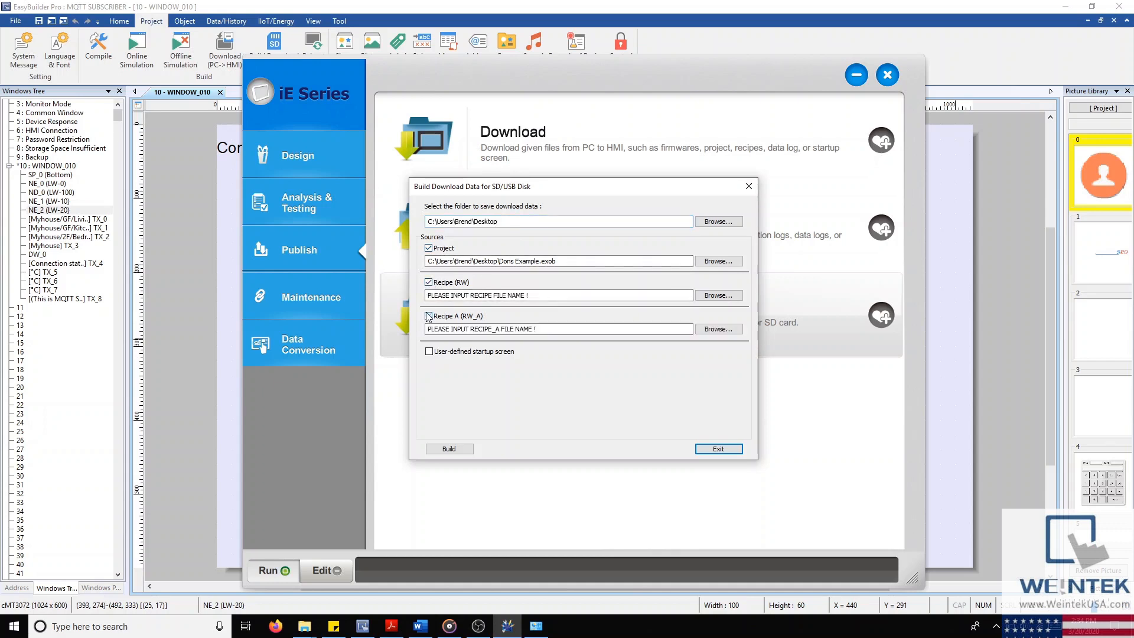
click(438, 353)
click(438, 353)
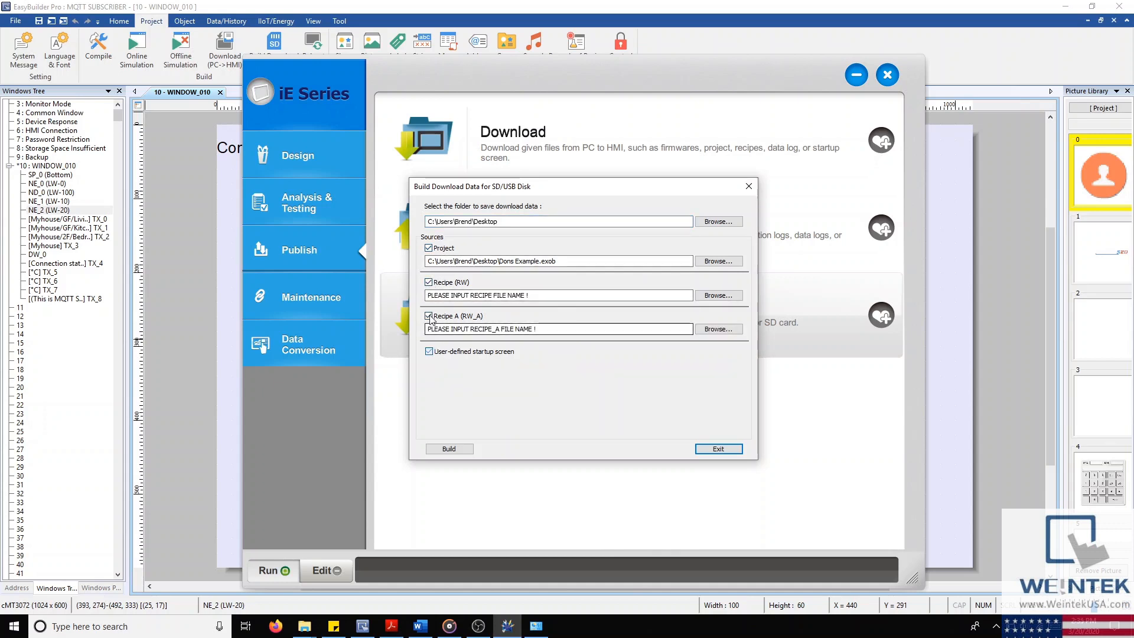
click(429, 316)
click(430, 283)
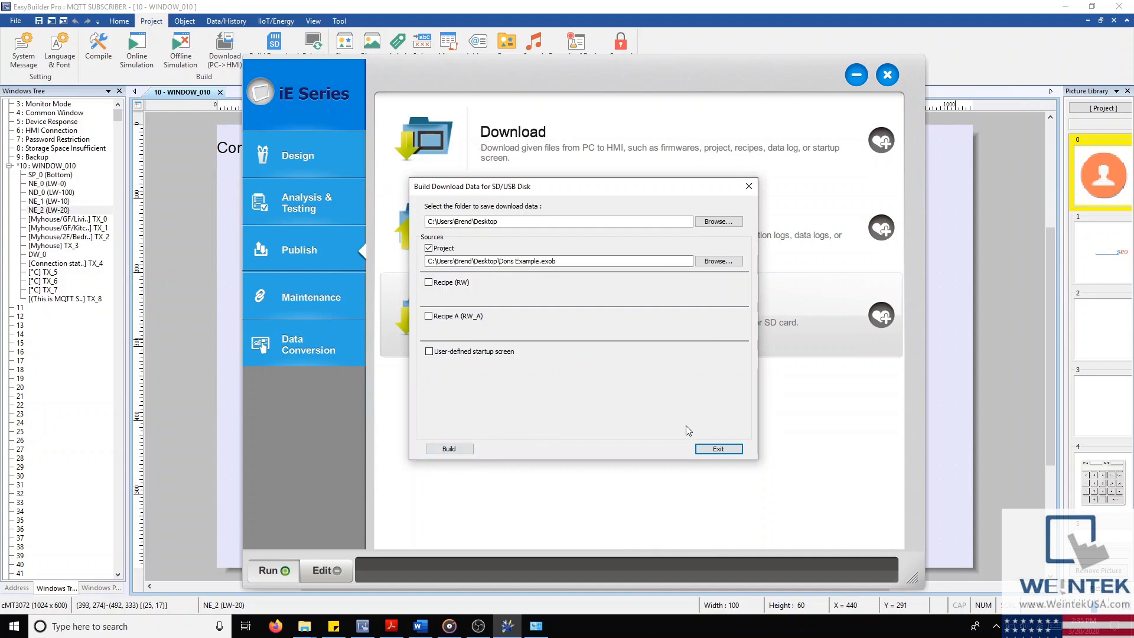
click(733, 452)
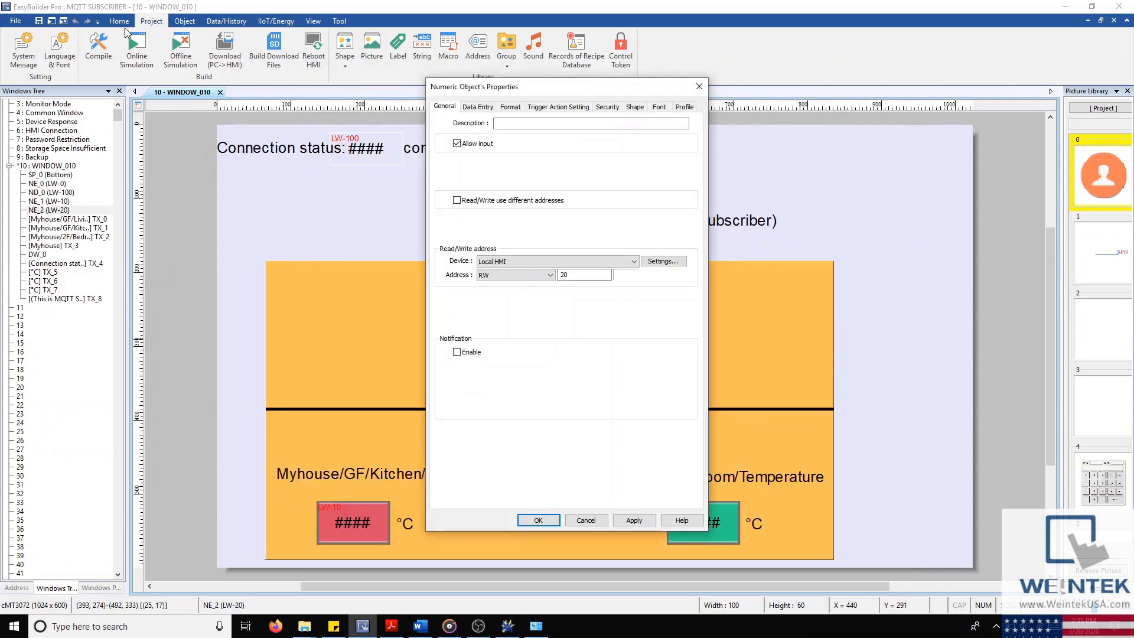
Step: In EasyBuilder, close the numeric object's properties and open Build Download Files to view the output name
click(700, 86)
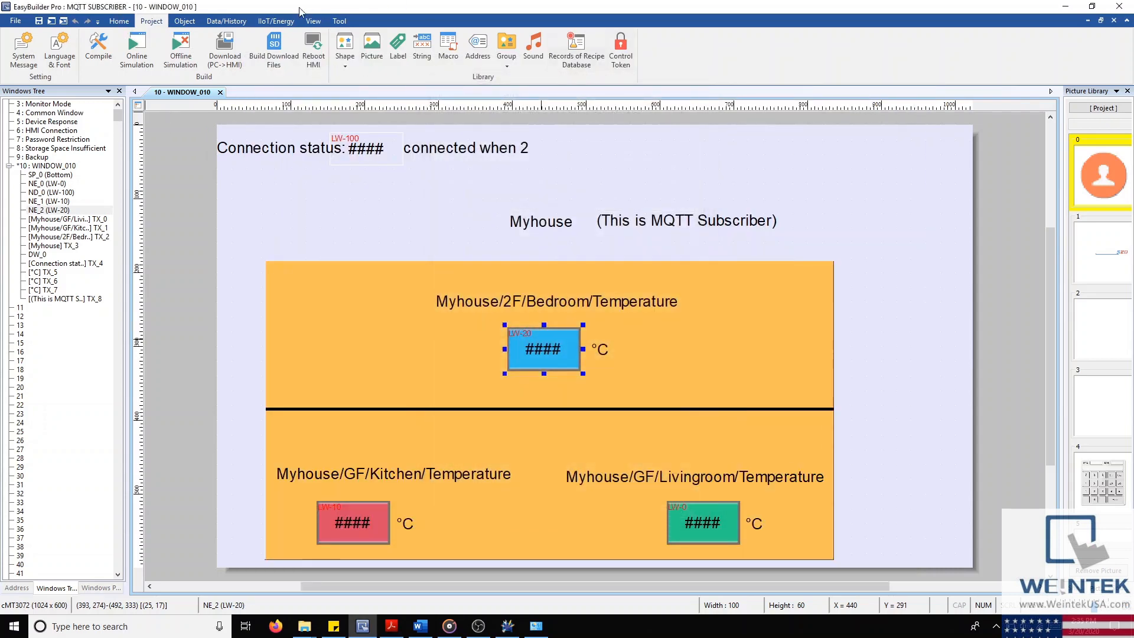
click(277, 52)
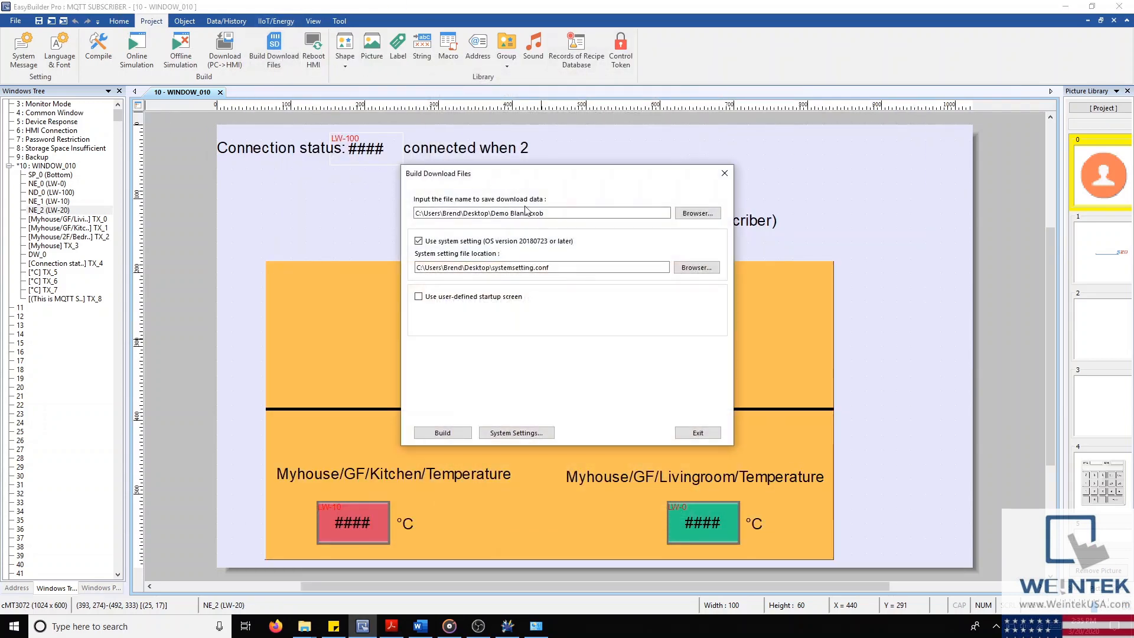
drag(545, 213, 529, 214)
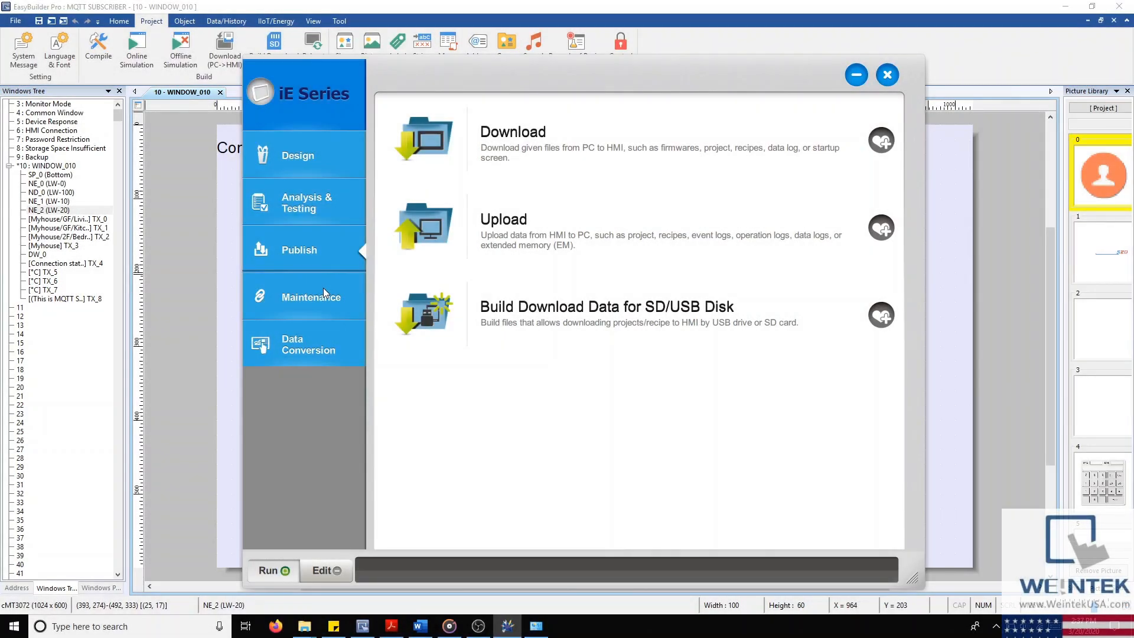
Step: Open Data/Event log Information, try HMI Name with Search All, return to IP, and close it
click(324, 289)
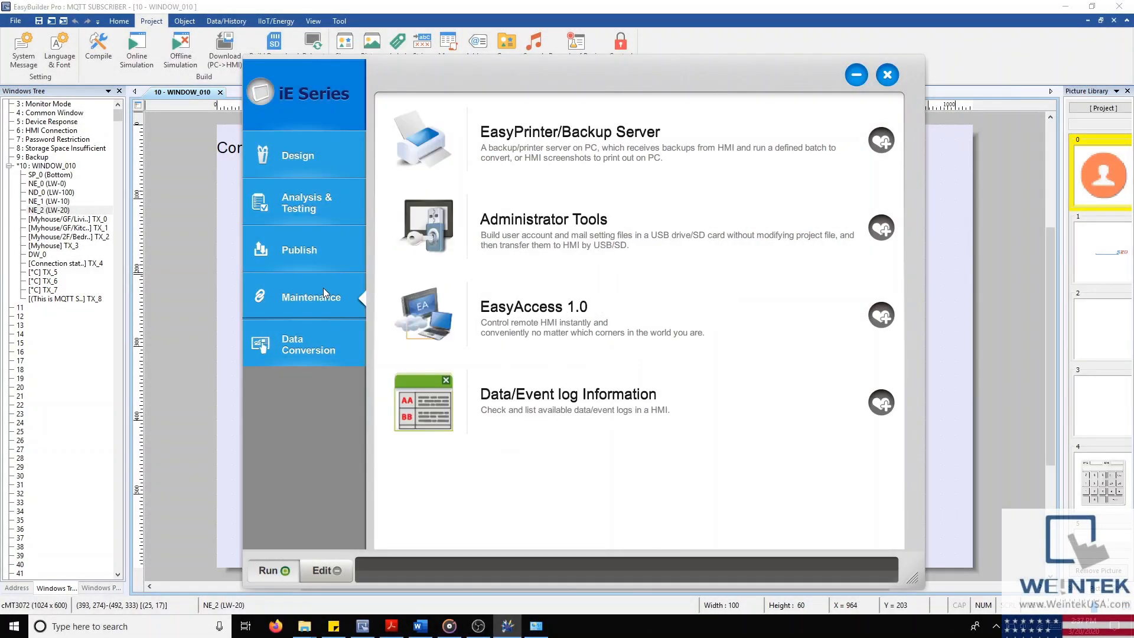
click(562, 406)
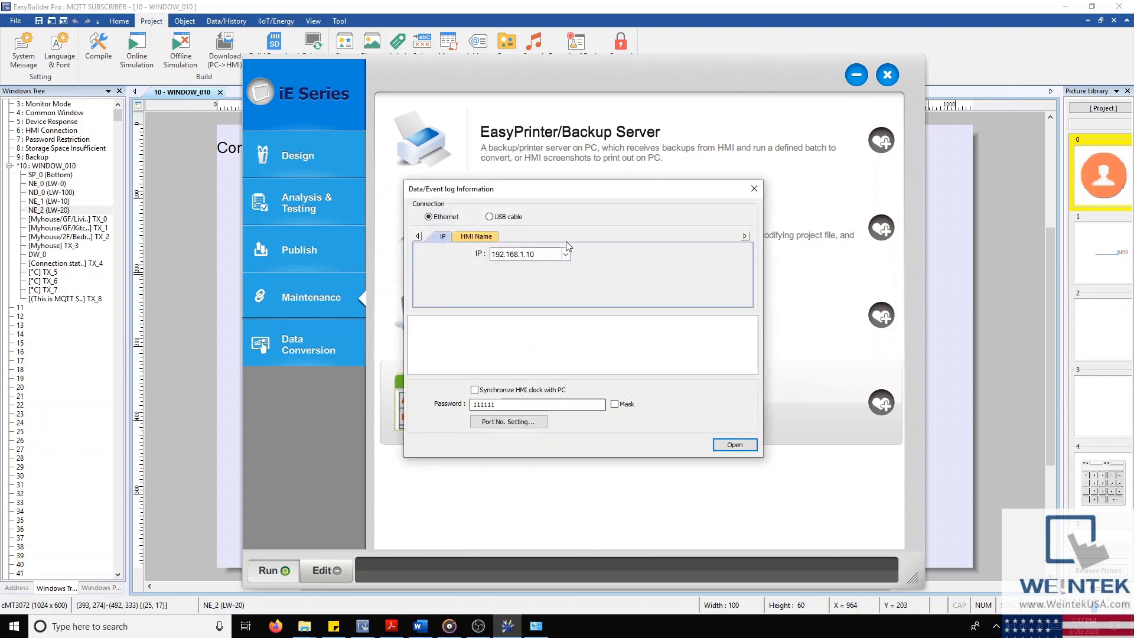
drag(579, 195, 572, 101)
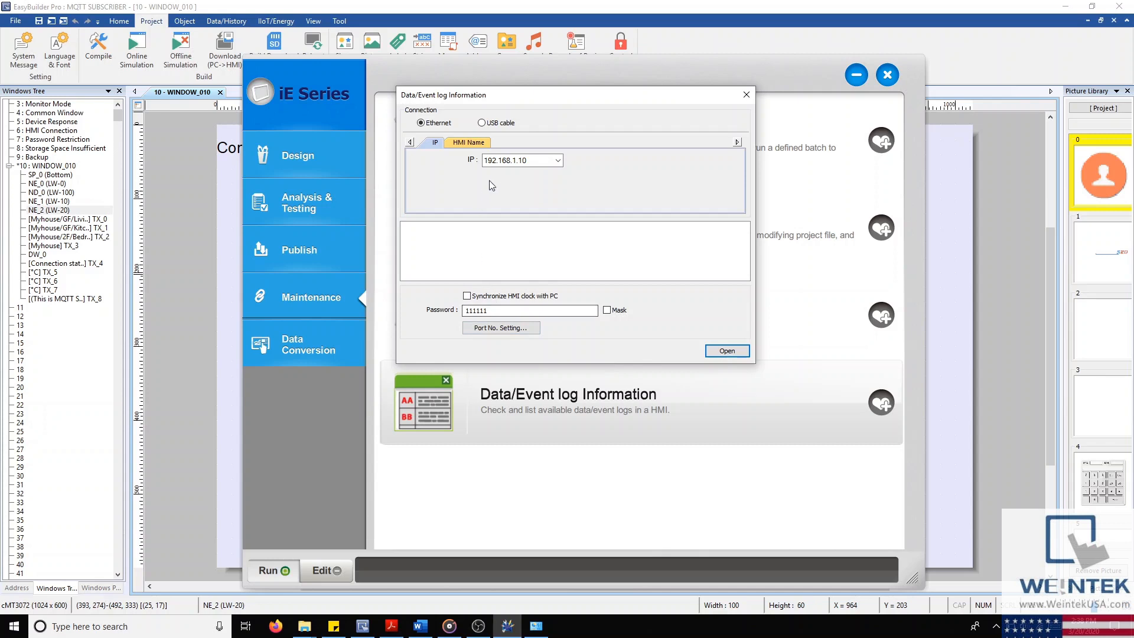
double_click(498, 160)
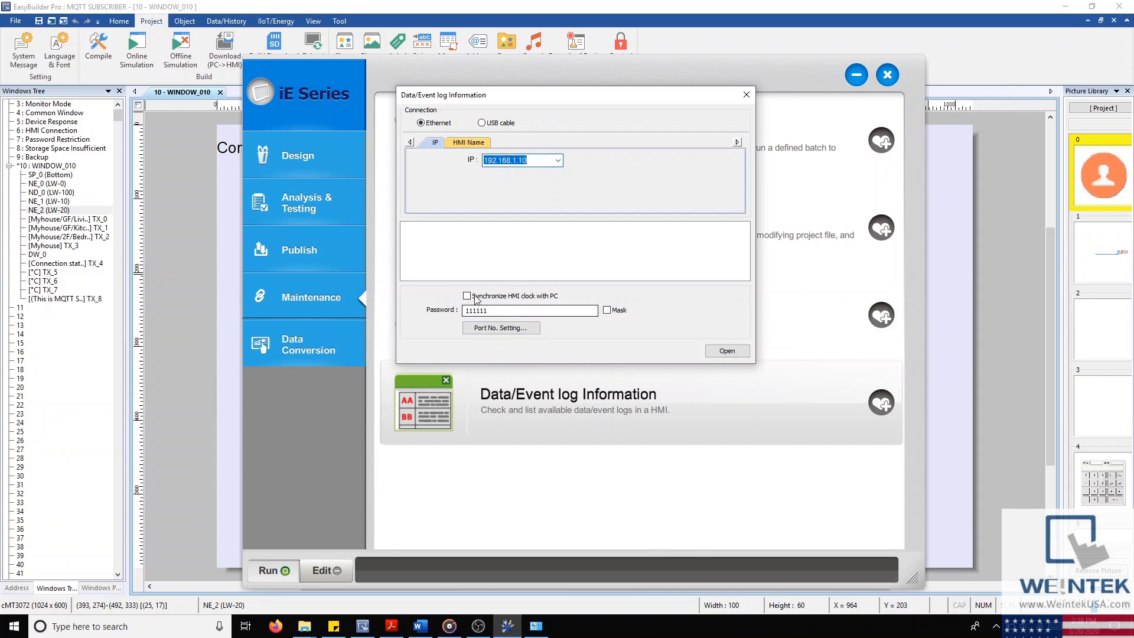
click(464, 143)
click(547, 191)
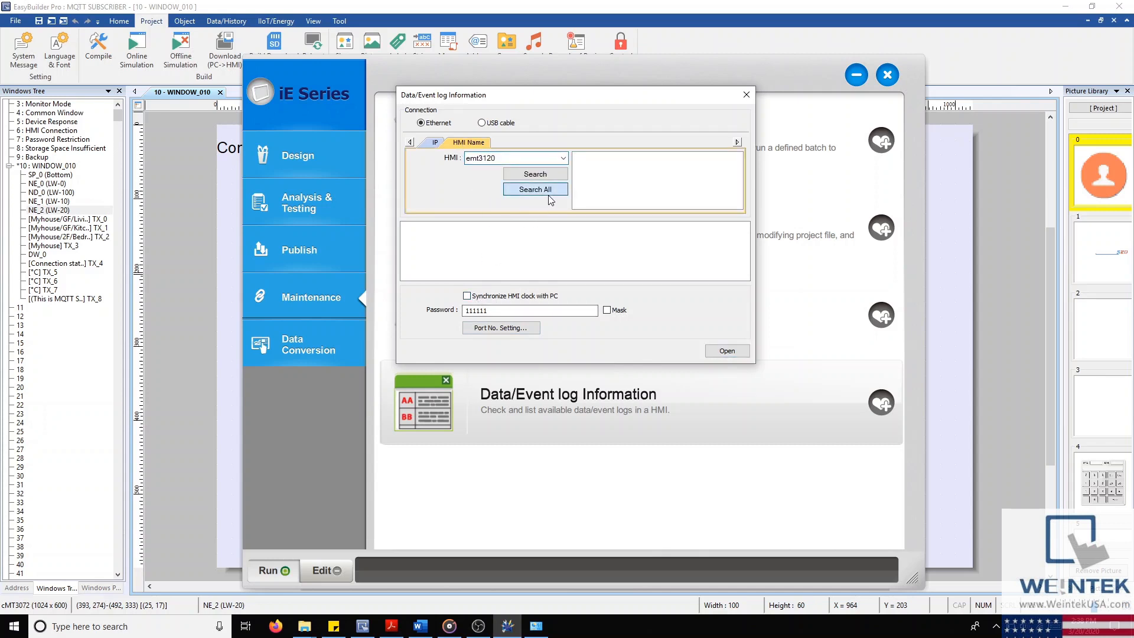
click(434, 142)
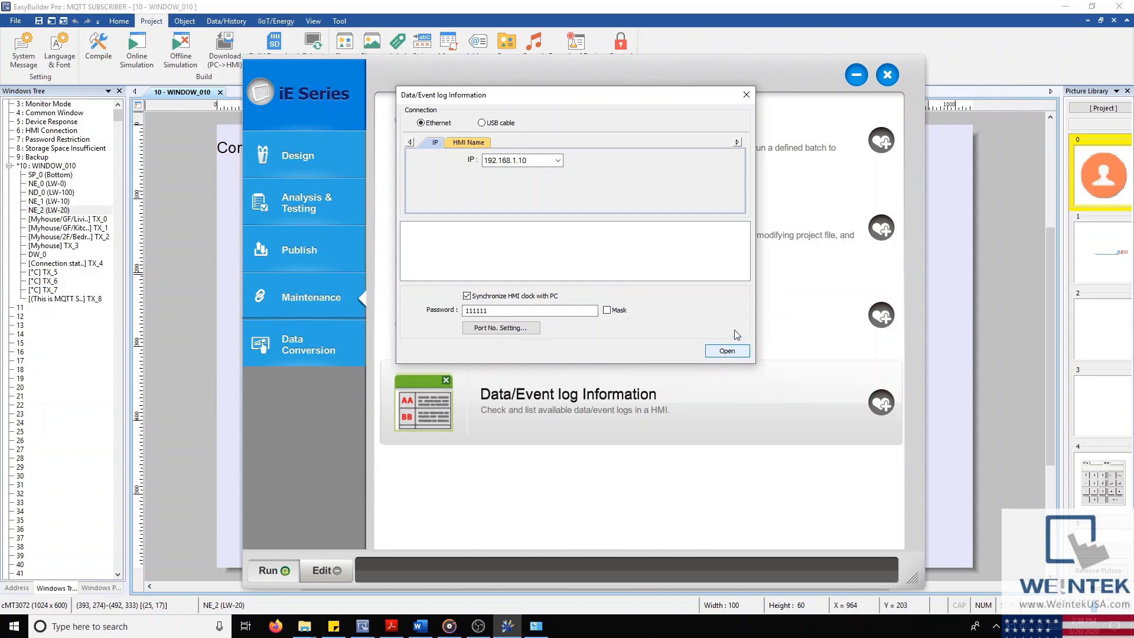
click(750, 100)
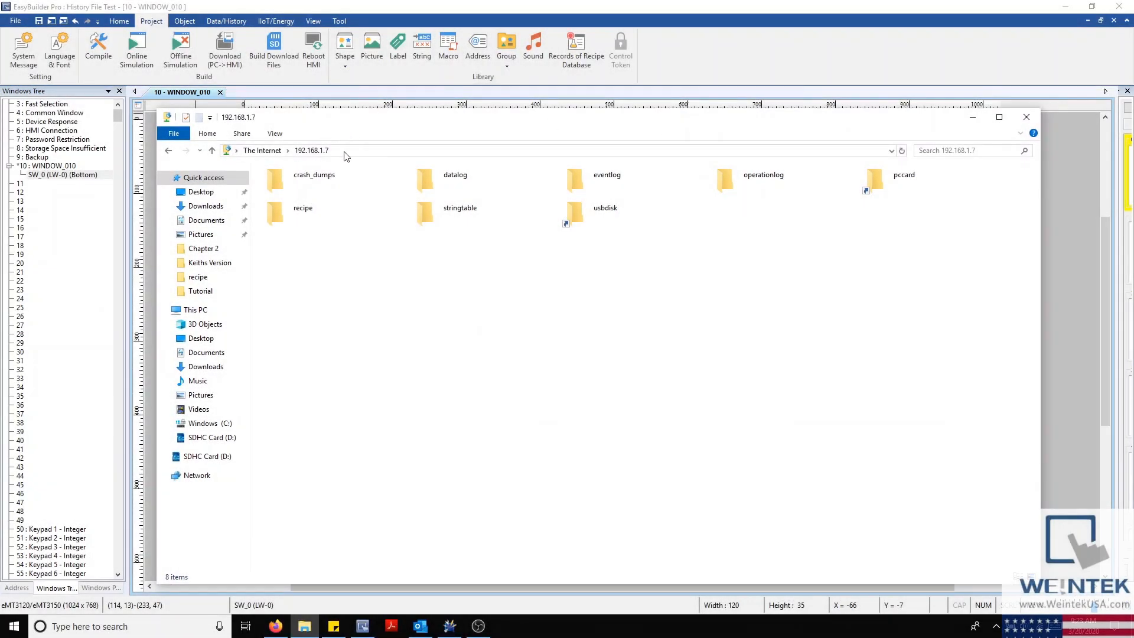
Step: Browse ftp://192.168.1.7/ to datalog\log000 and choose Copy To Folder for 20200320.dtl
click(346, 150)
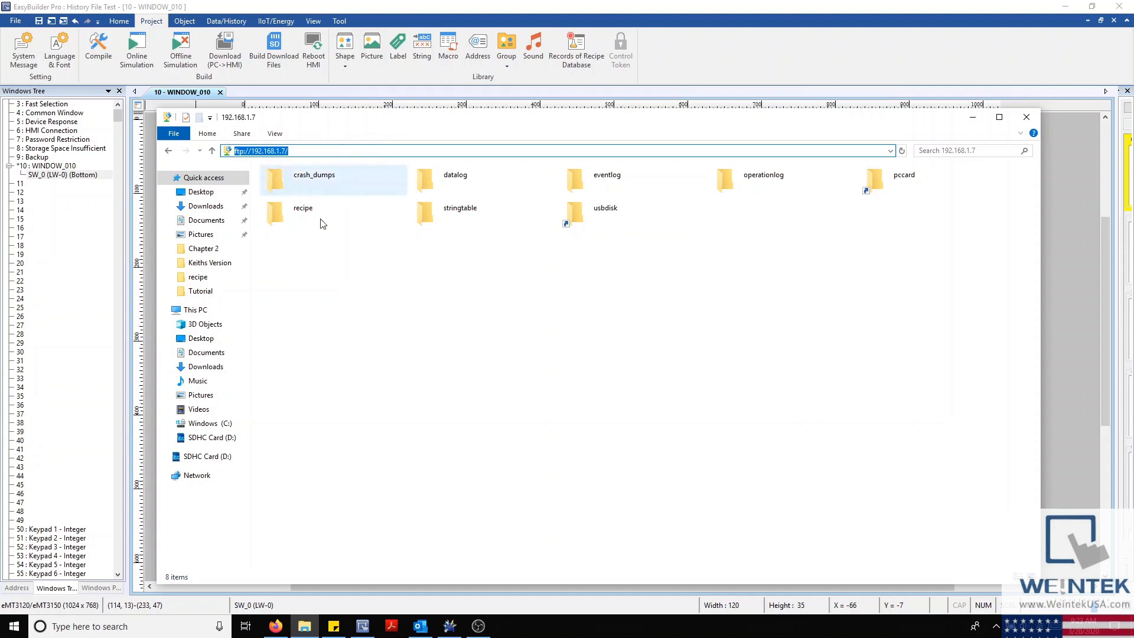
click(444, 267)
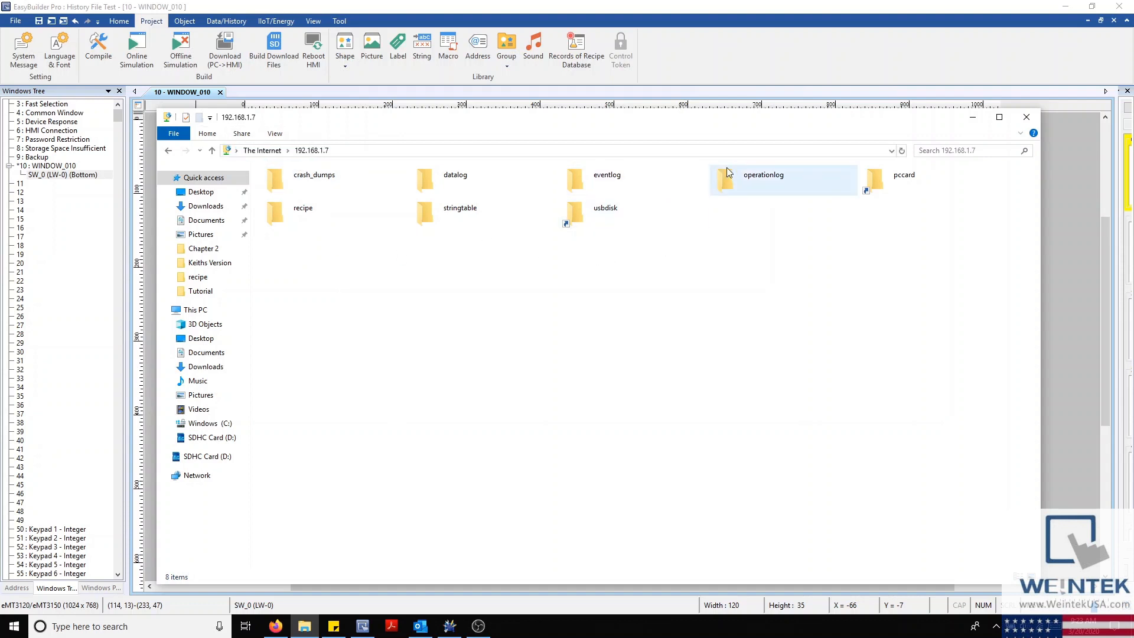
double_click(469, 188)
double_click(322, 187)
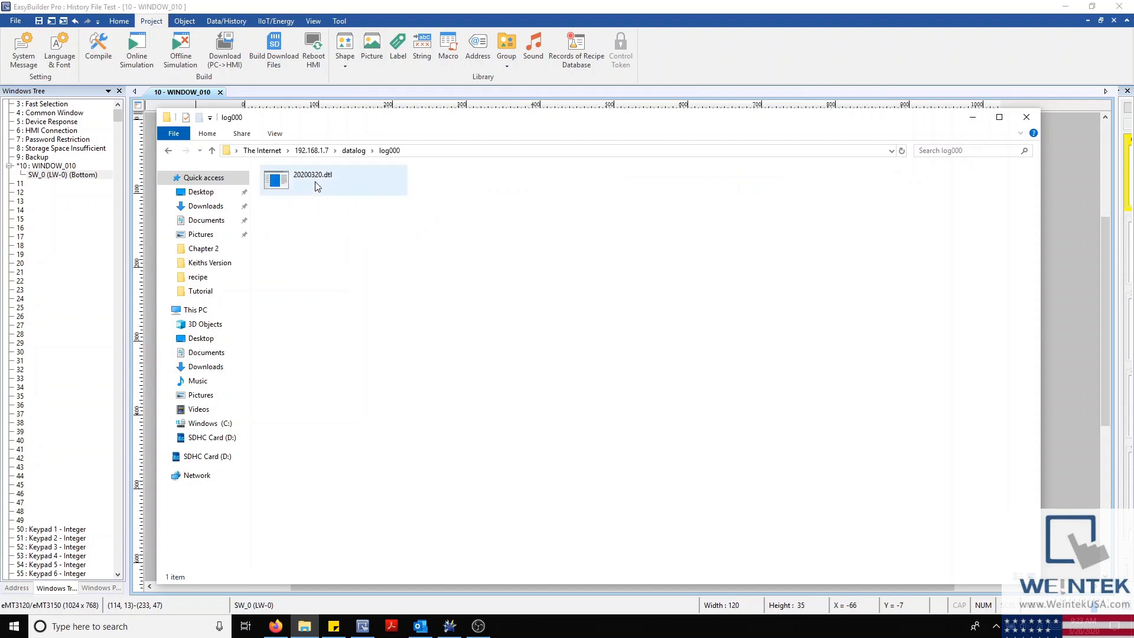
right_click(317, 187)
click(331, 224)
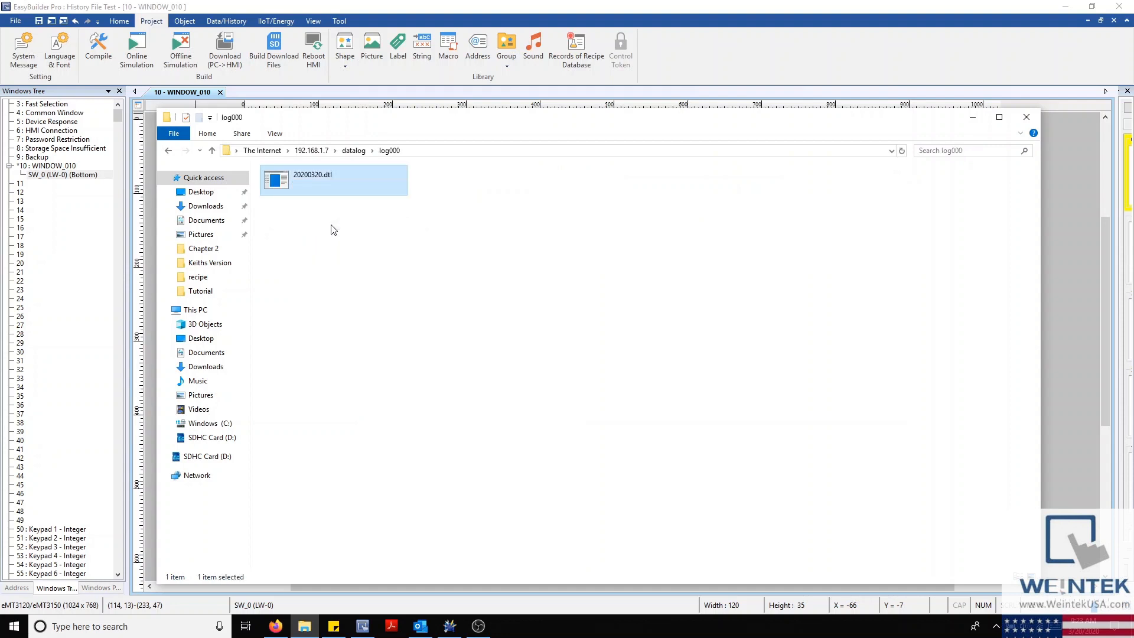
right_click(320, 185)
click(352, 213)
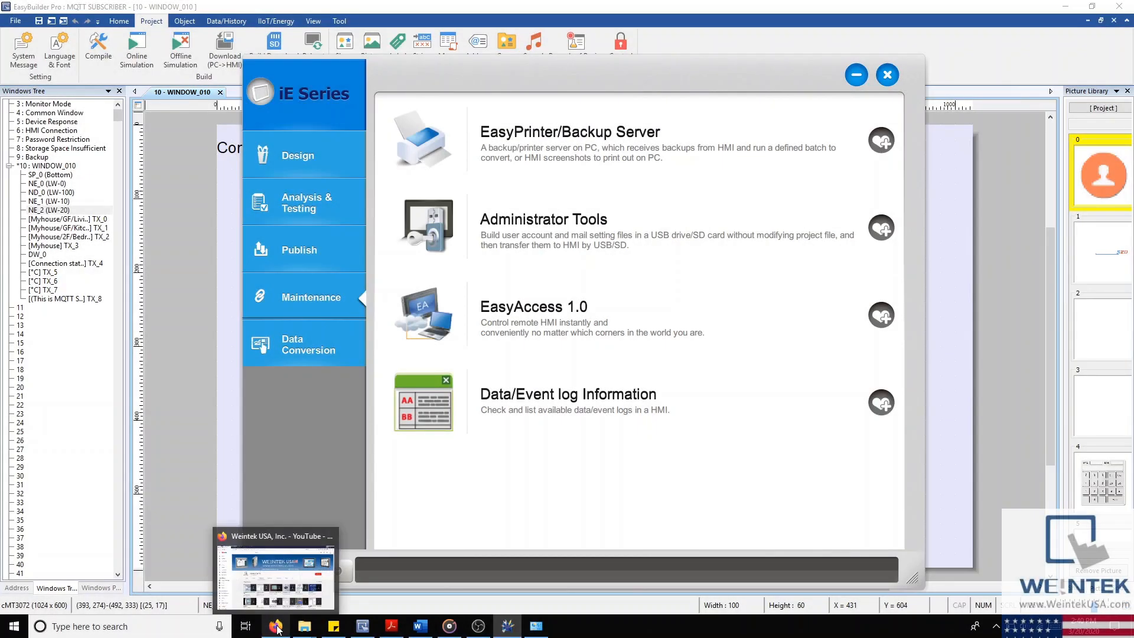
Step: Switch to Firefox's Weintek.com Download page and scroll down its software list
click(278, 628)
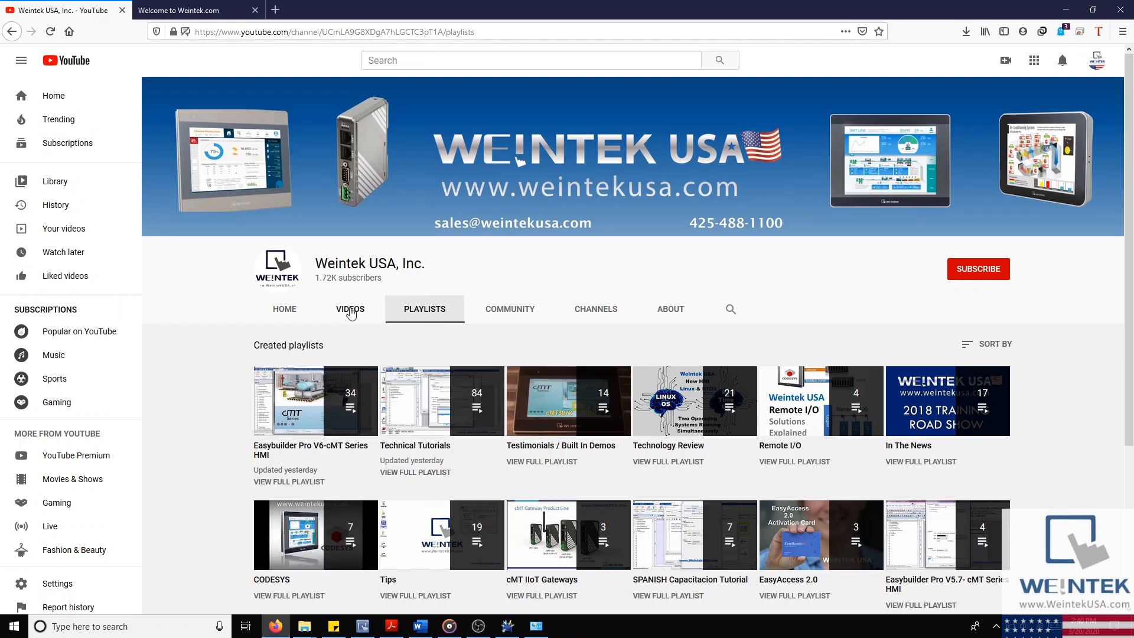
click(175, 12)
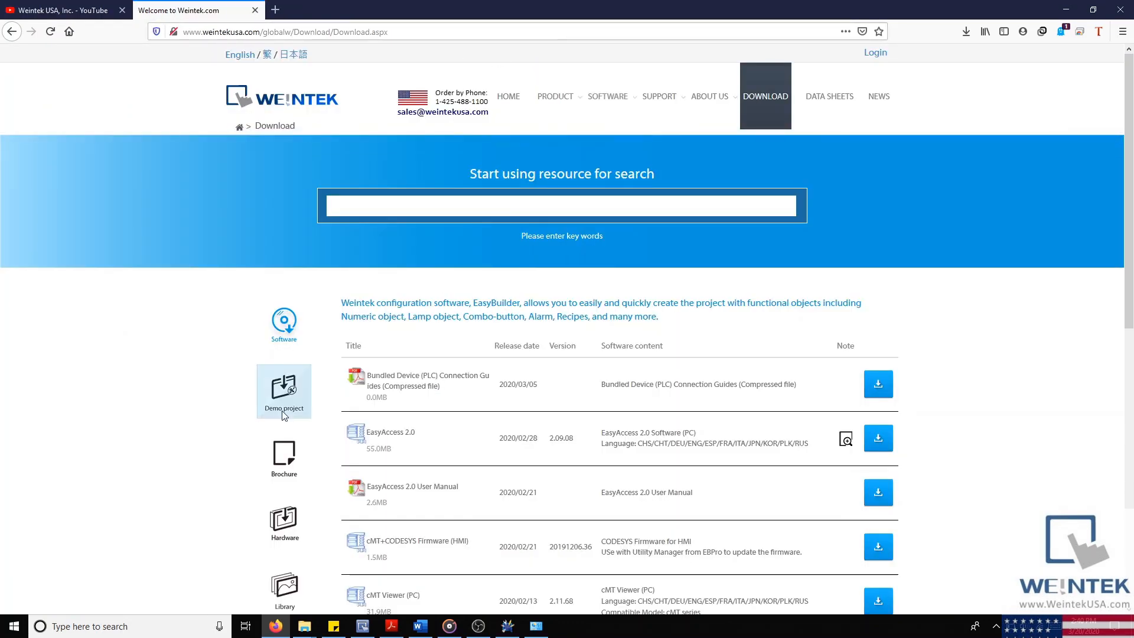
scroll(251, 504, down, 2)
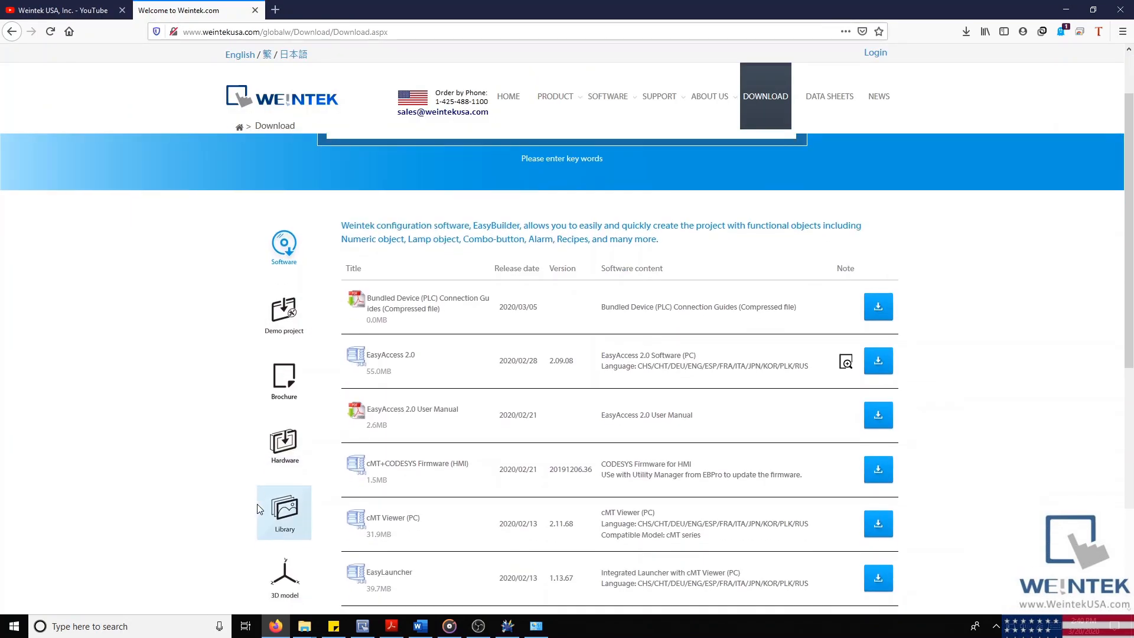